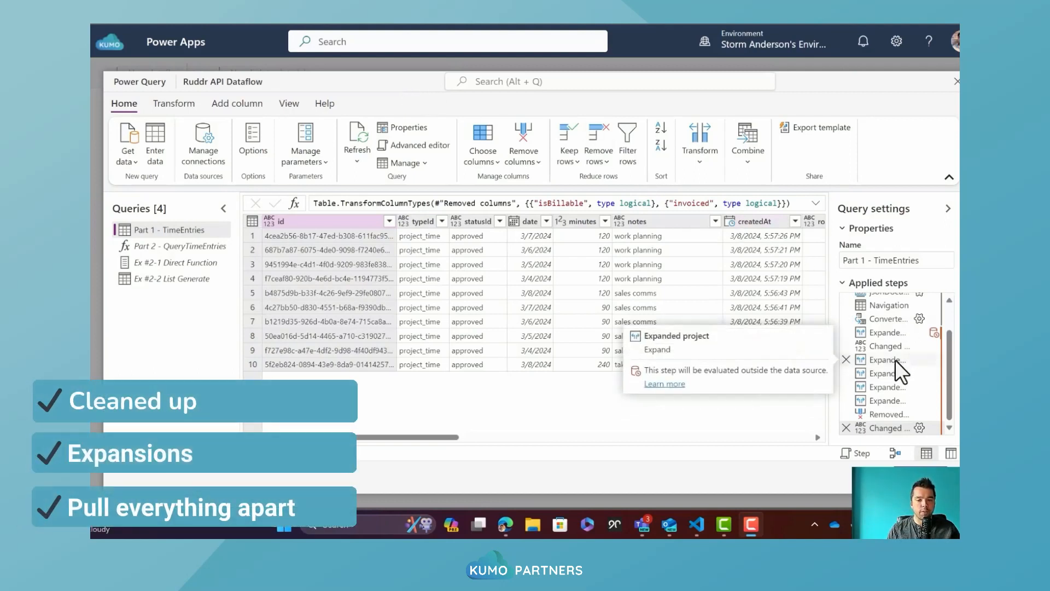
{"action": "scroll", "coordinate": [894, 359], "scroll_direction": "up", "scroll_amount": 2}
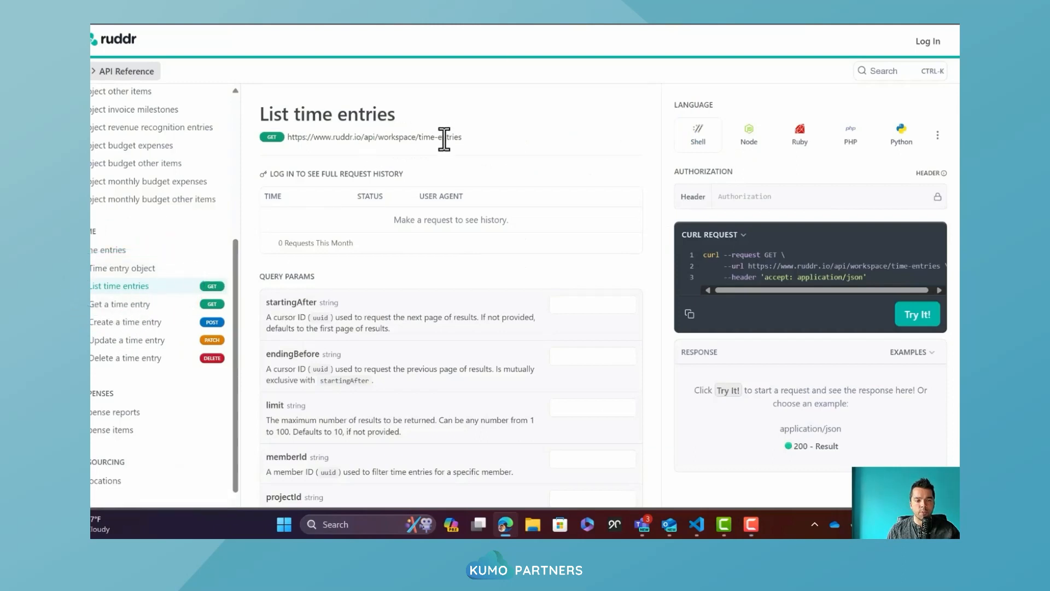
{"action": "scroll", "coordinate": [452, 148], "scroll_direction": "down", "scroll_amount": 2}
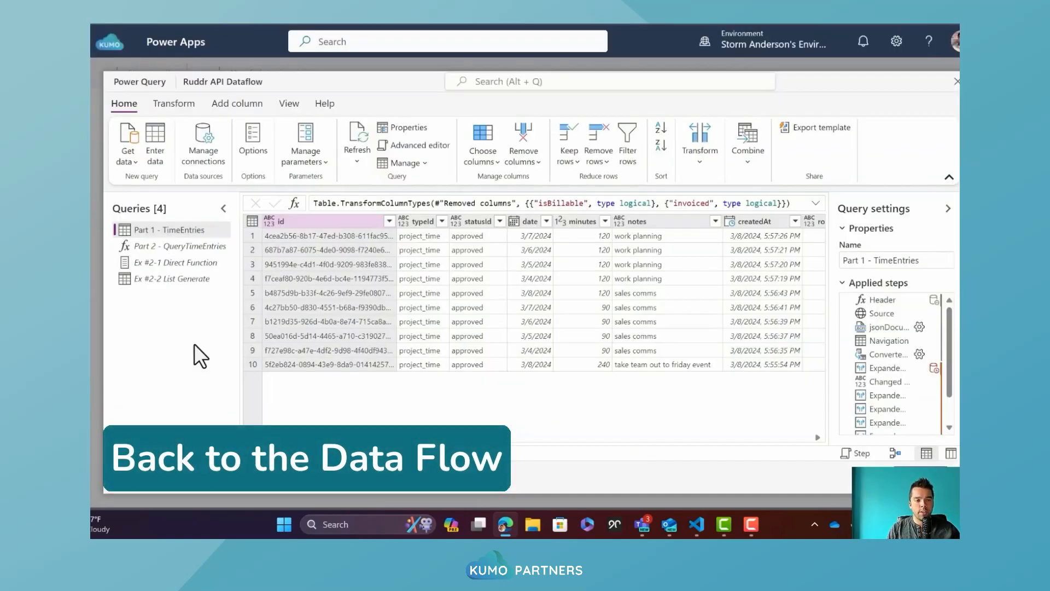
{"action": "left_click", "coordinate": [127, 156]}
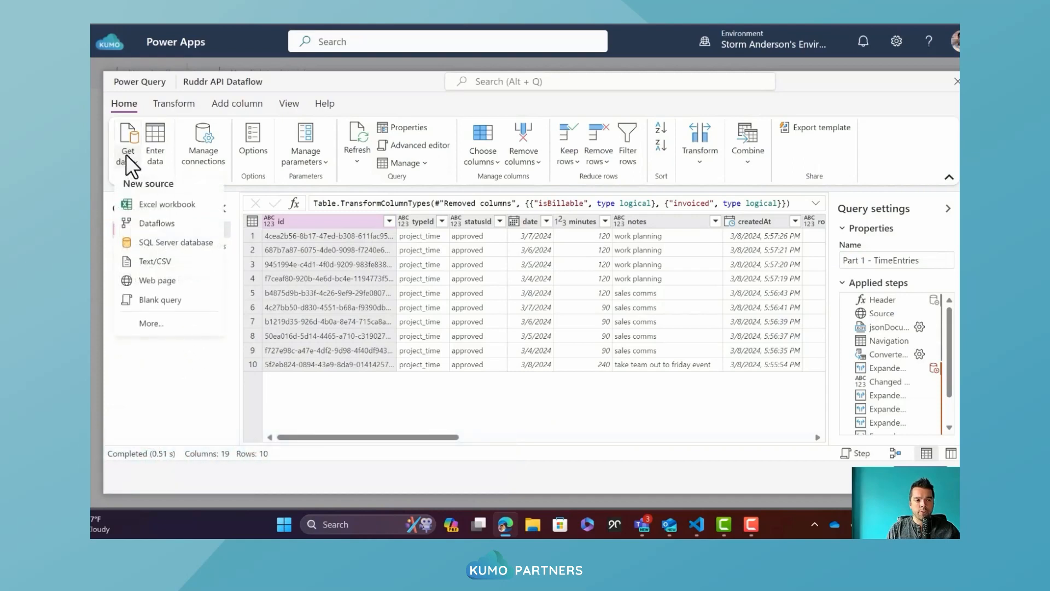
{"action": "left_click", "coordinate": [171, 300]}
{"action": "key", "text": "ctrl+a"}
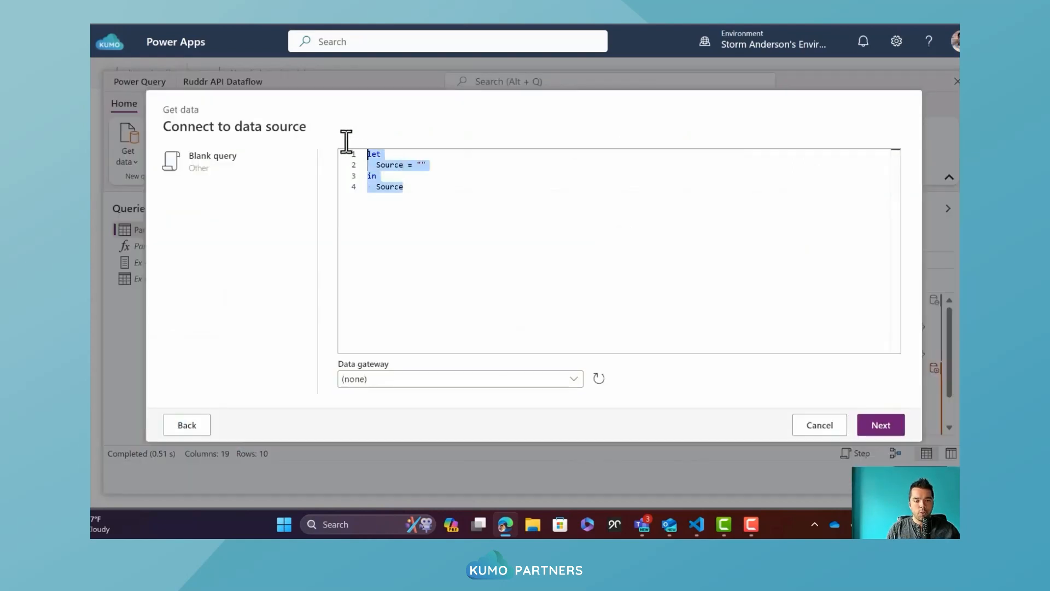
{"action": "key", "text": "ctrl+z"}
{"action": "key", "text": "super+v"}
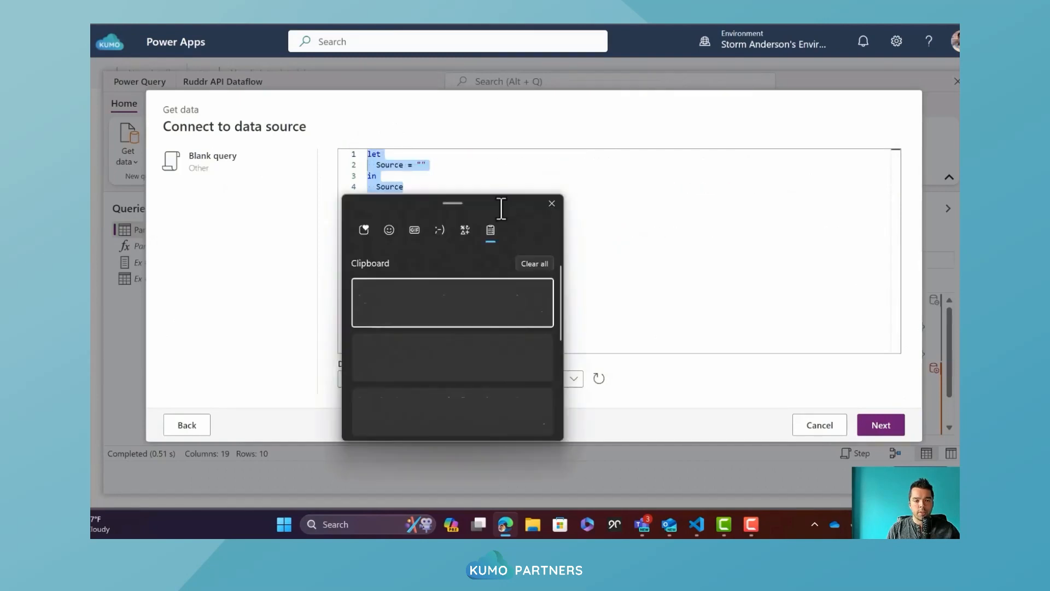
{"action": "left_click", "coordinate": [481, 358]}
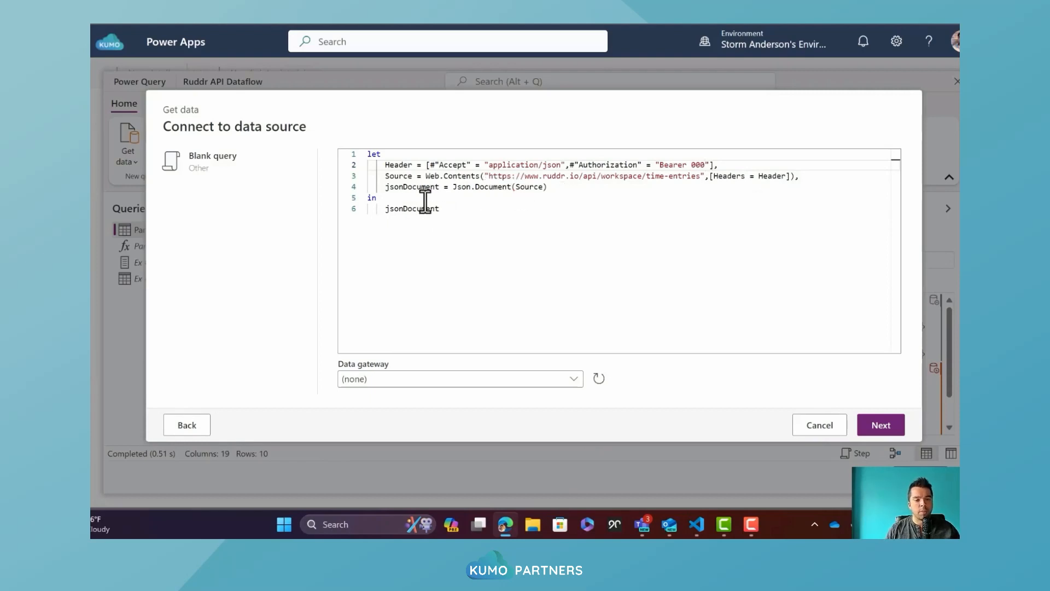
Replace the code with the function taking startDateFilter and lastRecord as text, including the bearer token in the Authorization header.
{"action": "left_click_drag", "start_coordinate": [465, 214], "coordinate": [343, 140]}
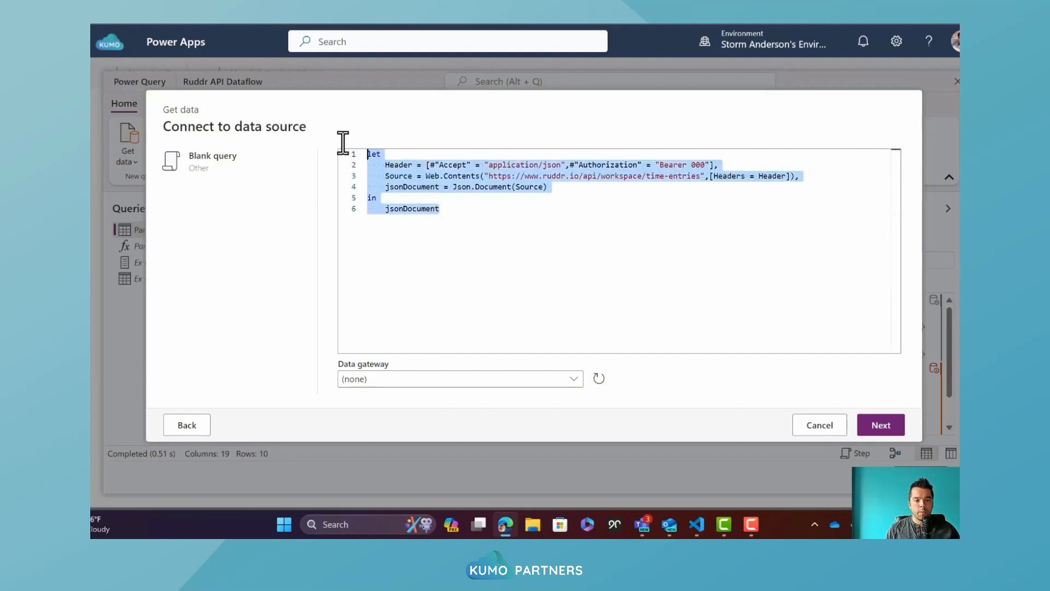
{"action": "key", "text": "super+v"}
{"action": "left_click", "coordinate": [150, 318]}
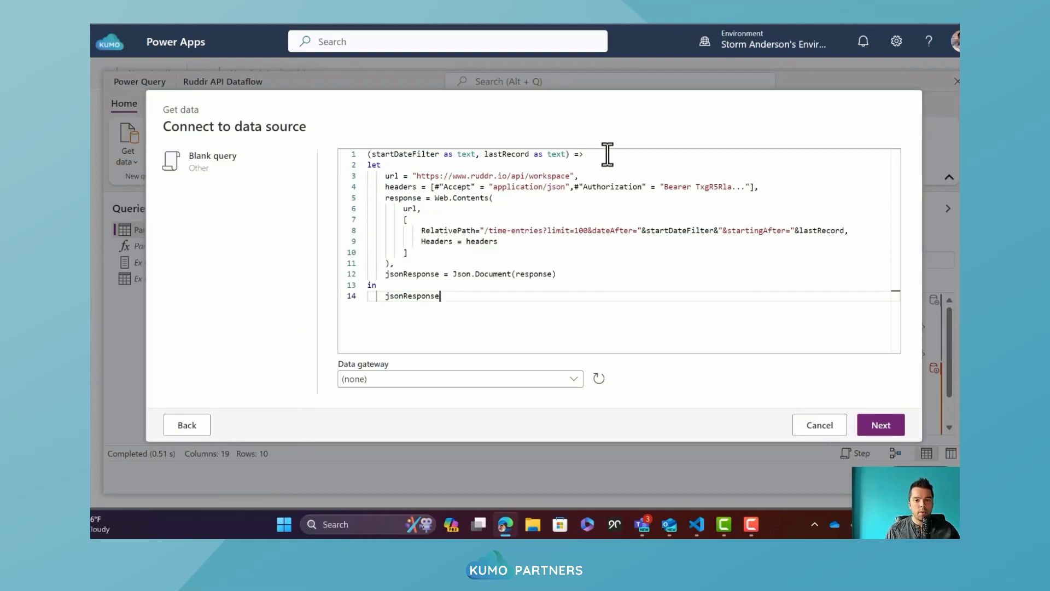
Examine the function's first line, including the startDateFilter and lastRecord parameters and the => operator.
{"action": "left_click_drag", "start_coordinate": [584, 154], "coordinate": [285, 137]}
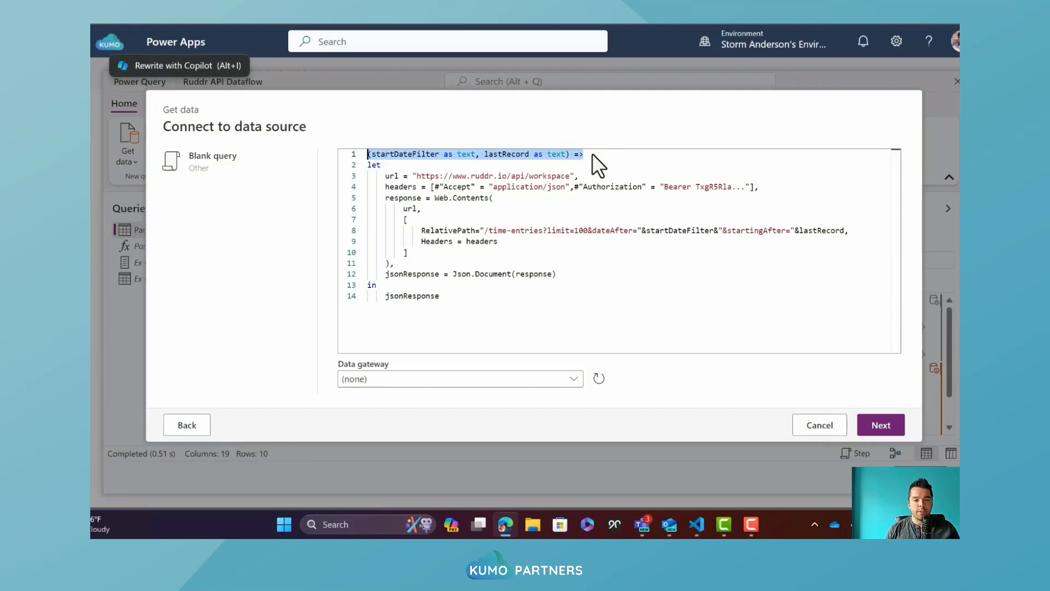
{"action": "key", "text": "Left"}
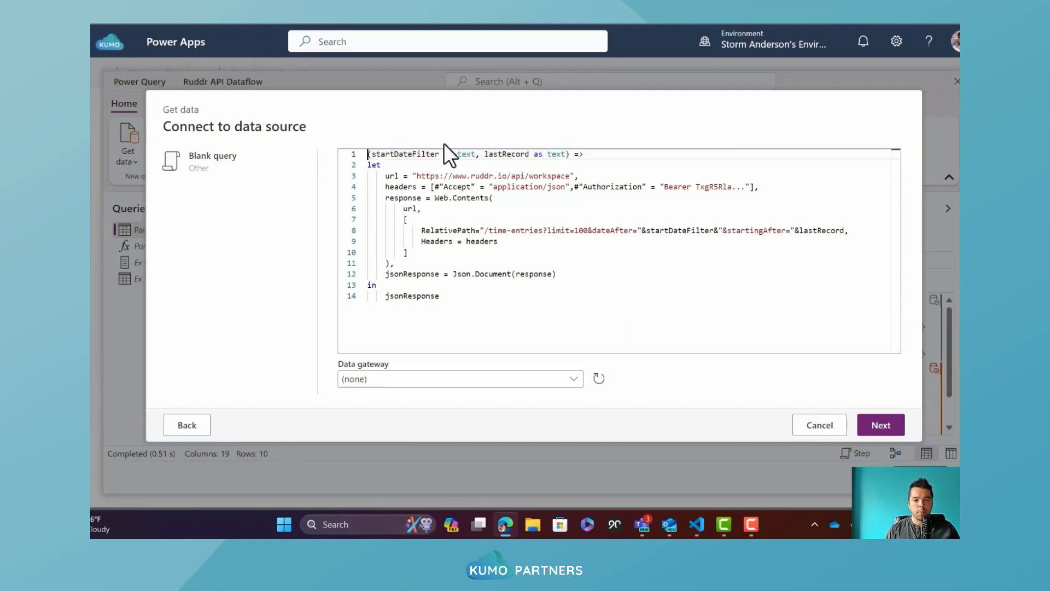
{"action": "left_click_drag", "start_coordinate": [372, 154], "coordinate": [440, 153]}
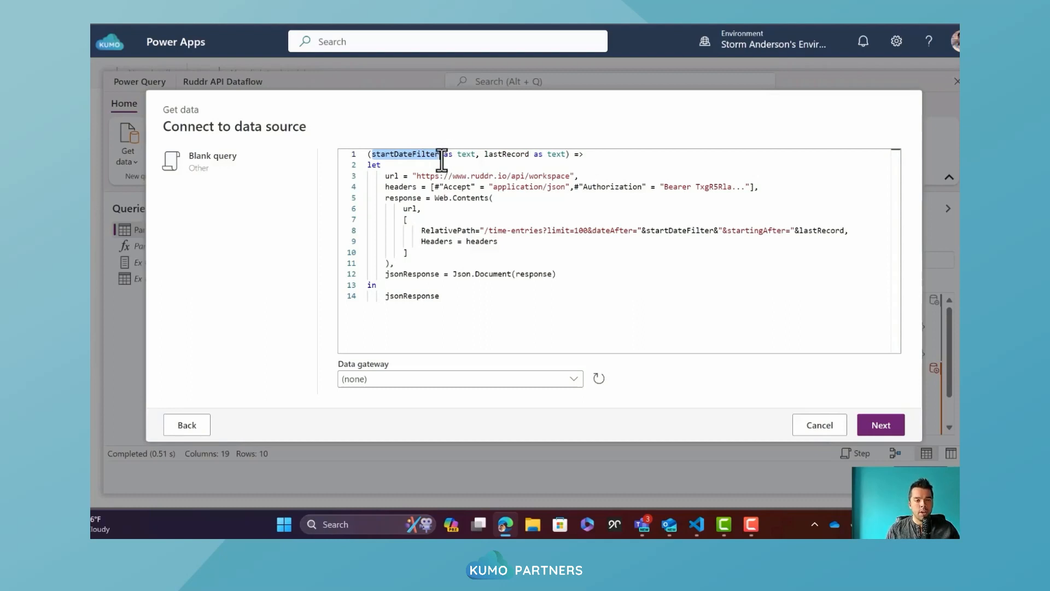
{"action": "double_click", "coordinate": [498, 155]}
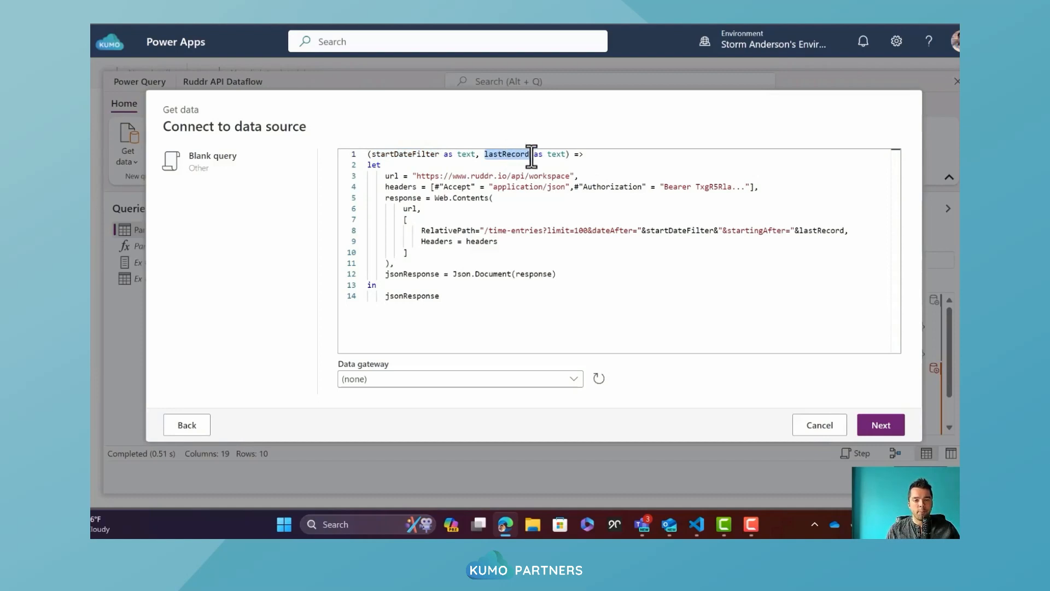
{"action": "left_click", "coordinate": [573, 155]}
{"action": "left_click_drag", "start_coordinate": [573, 154], "coordinate": [588, 157]}
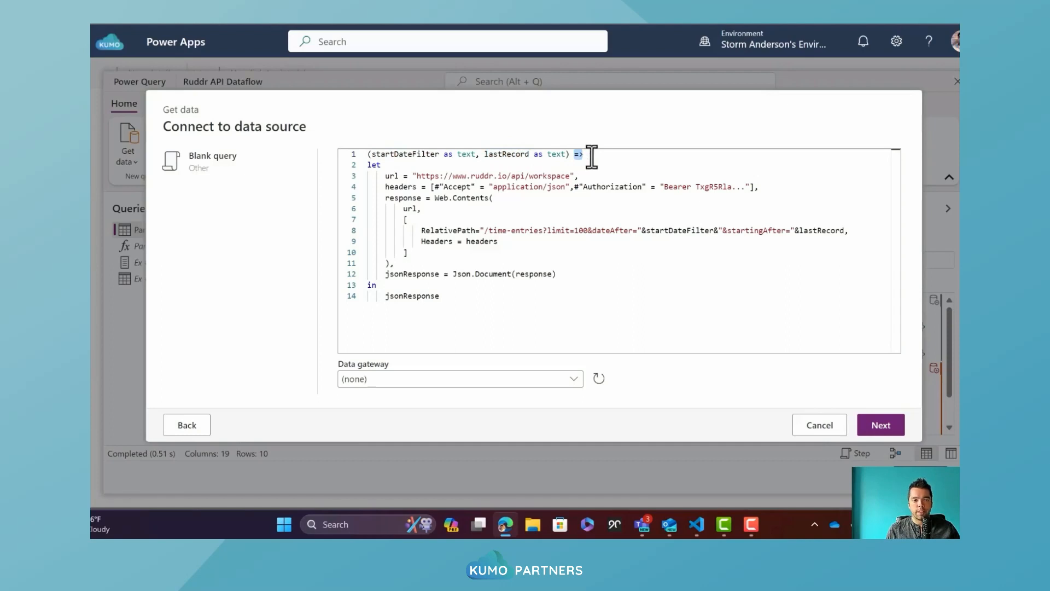
{"action": "left_click", "coordinate": [591, 157]}
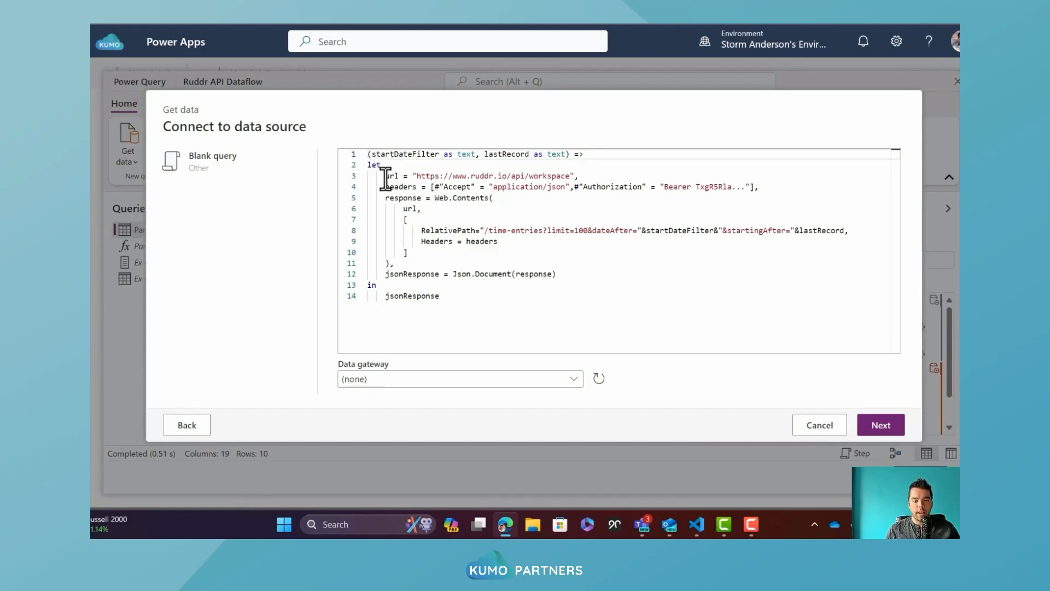
Examine the base URL and the RelativePath expression with its limit, dateAfter and startingAfter query parameters.
{"action": "left_click_drag", "start_coordinate": [386, 177], "coordinate": [591, 176]}
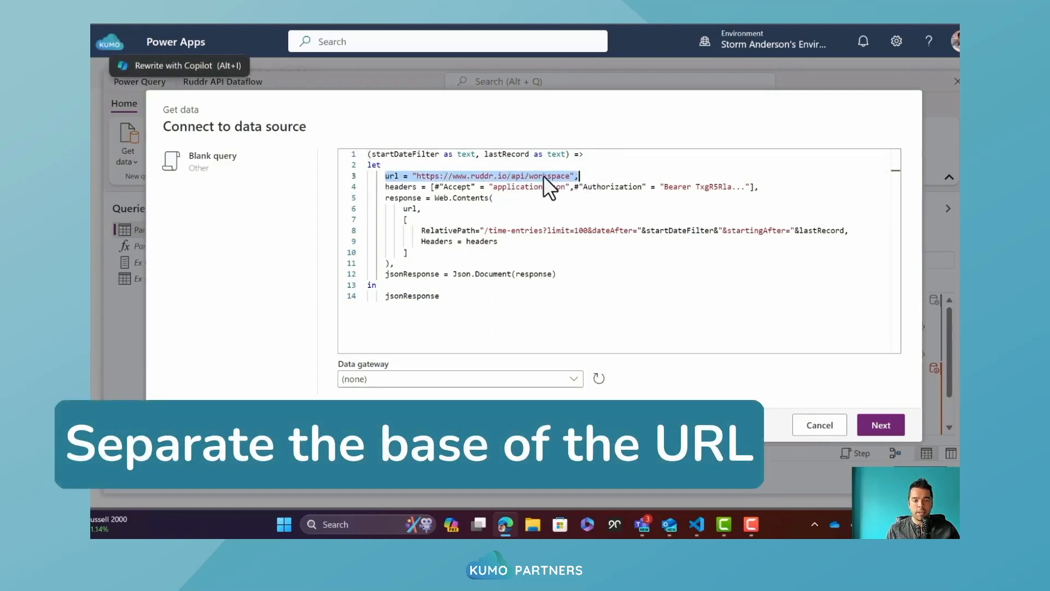
{"action": "left_click", "coordinate": [457, 198]}
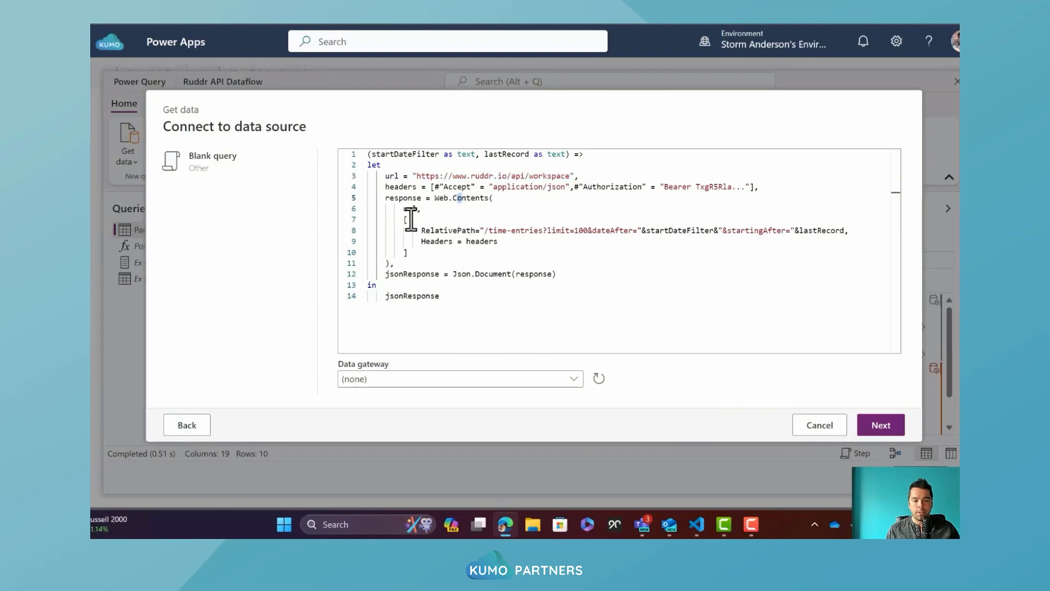
{"action": "left_click_drag", "start_coordinate": [421, 230], "coordinate": [481, 230]}
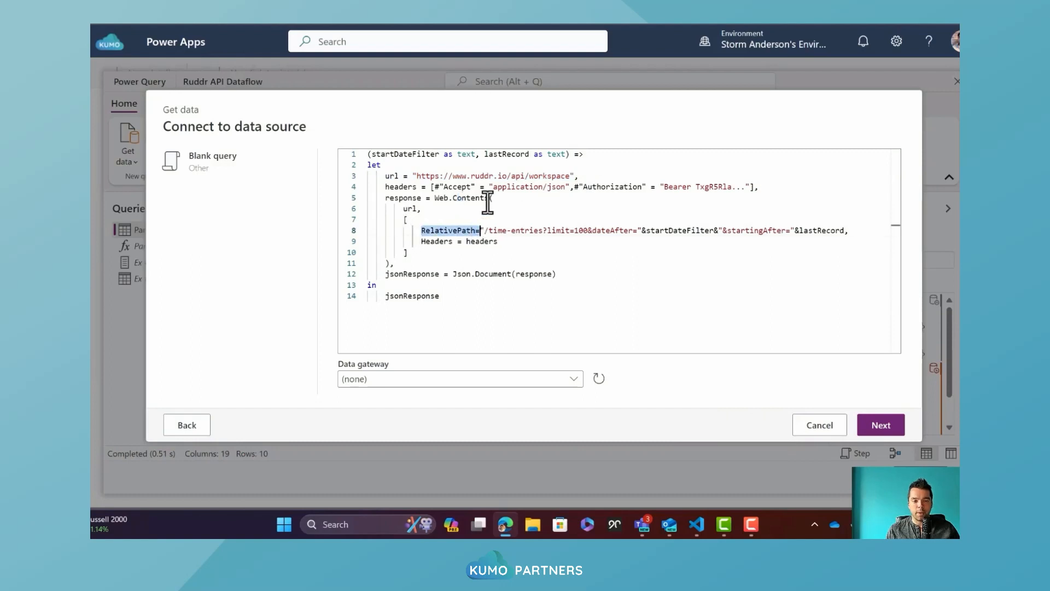
{"action": "left_click", "coordinate": [484, 231]}
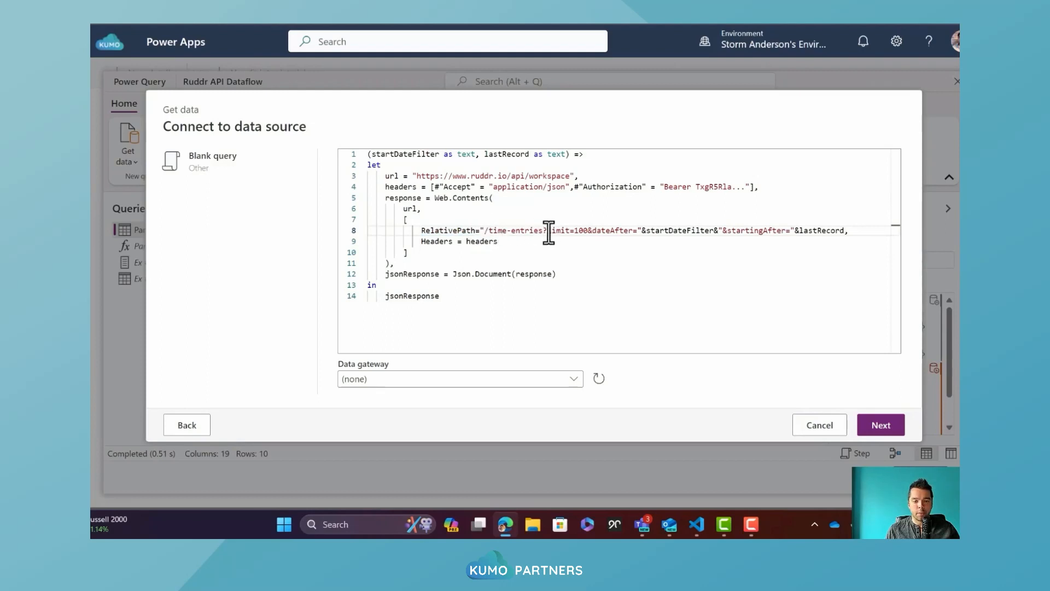
{"action": "left_click_drag", "start_coordinate": [547, 233], "coordinate": [586, 234]}
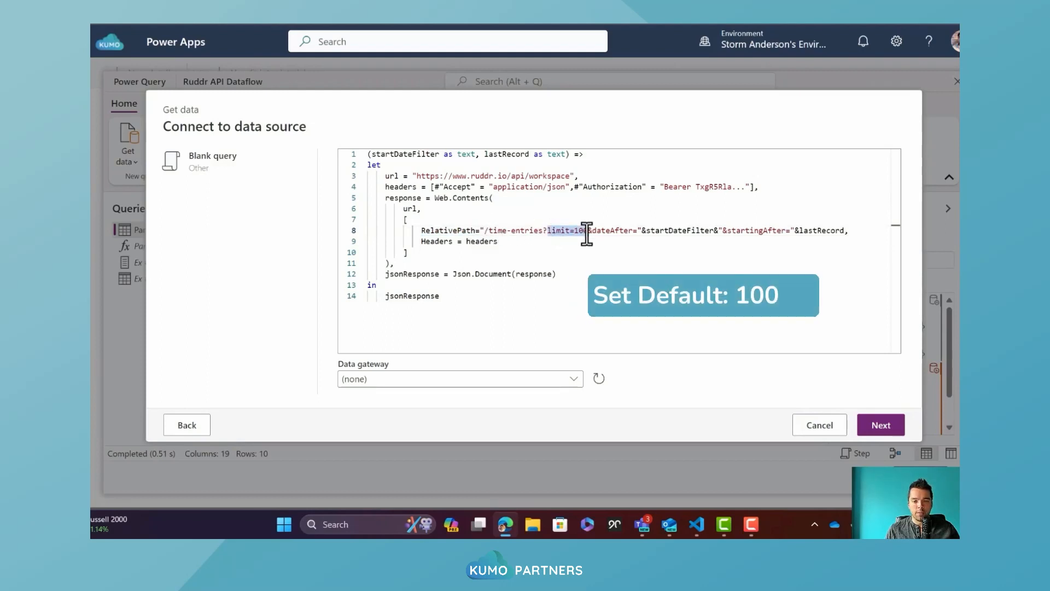
{"action": "left_click", "coordinate": [587, 232]}
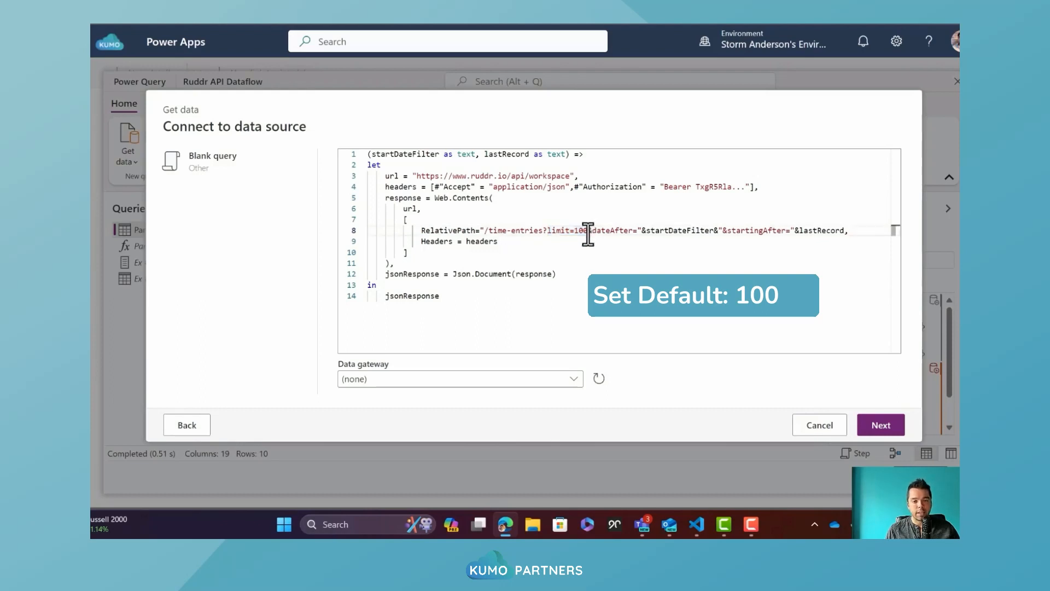
{"action": "left_click_drag", "start_coordinate": [588, 232], "coordinate": [722, 234]}
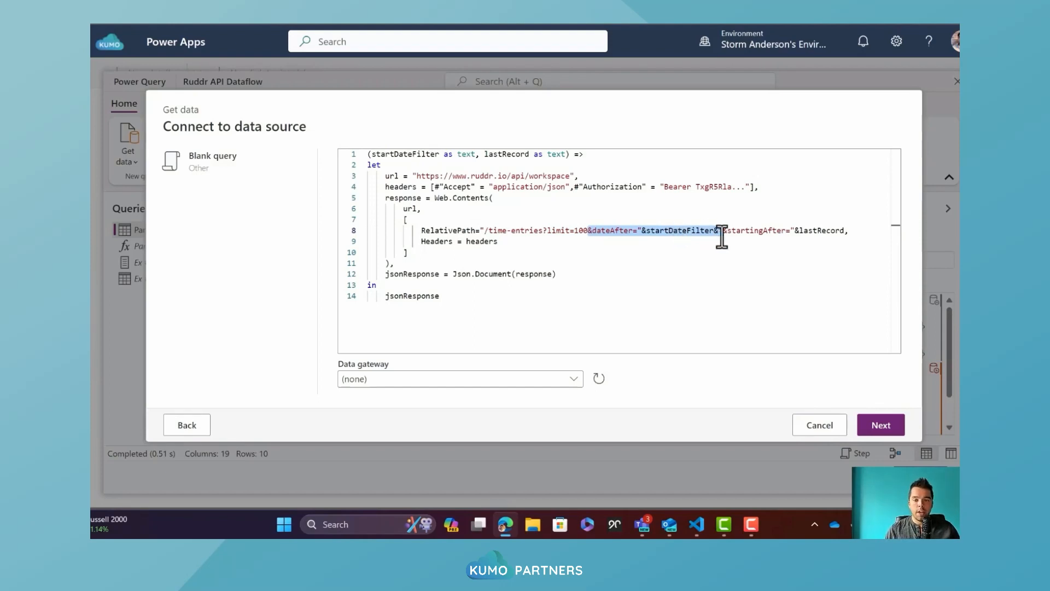
{"action": "left_click_drag", "start_coordinate": [726, 234], "coordinate": [845, 234]}
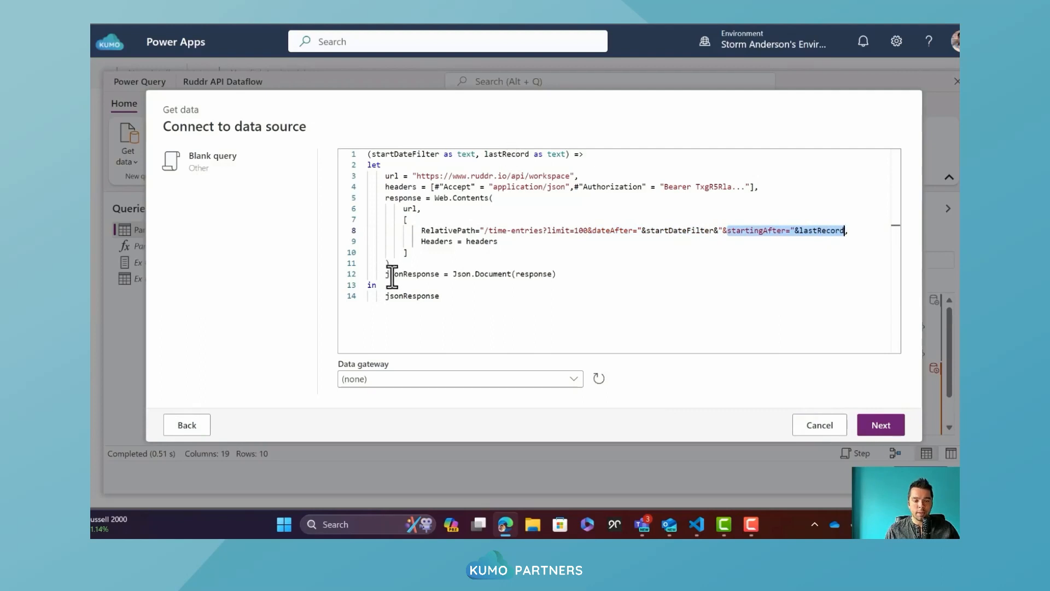
Create the function query from the entered code and open its code in the advanced editor.
{"action": "left_click", "coordinate": [881, 425]}
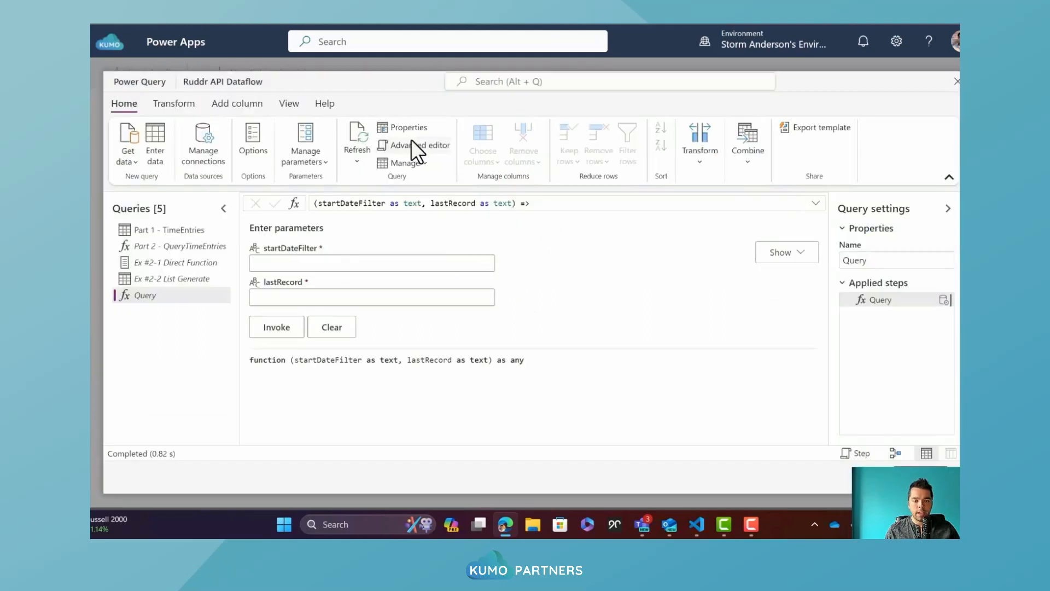
{"action": "left_click", "coordinate": [413, 145]}
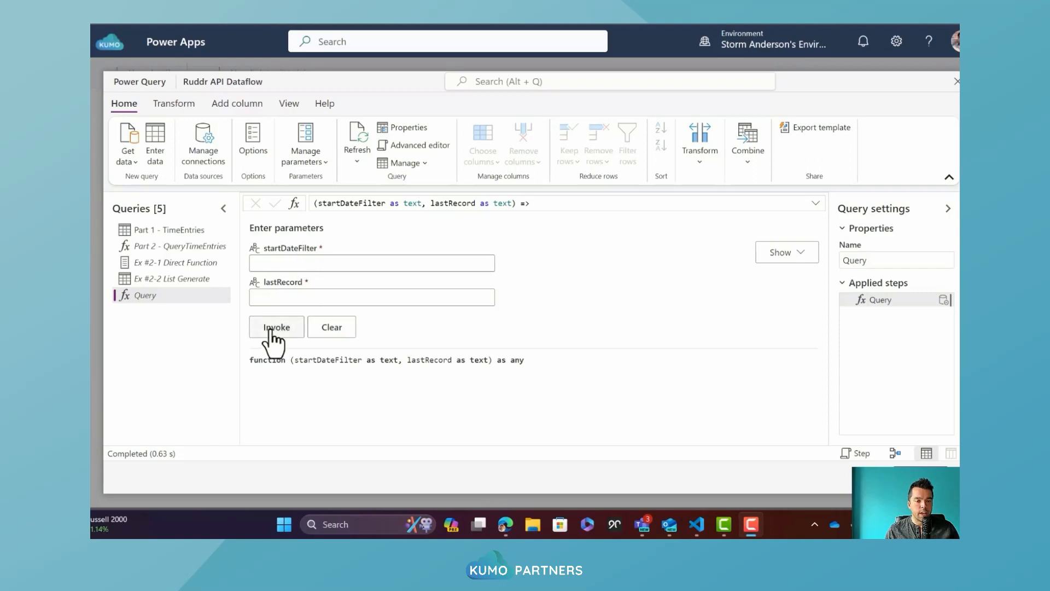
Invoke the function with startDateFilter set to 2024-04-01 and lastRecord left empty, checking the API's list time entries parameters.
{"action": "left_click", "coordinate": [276, 264]}
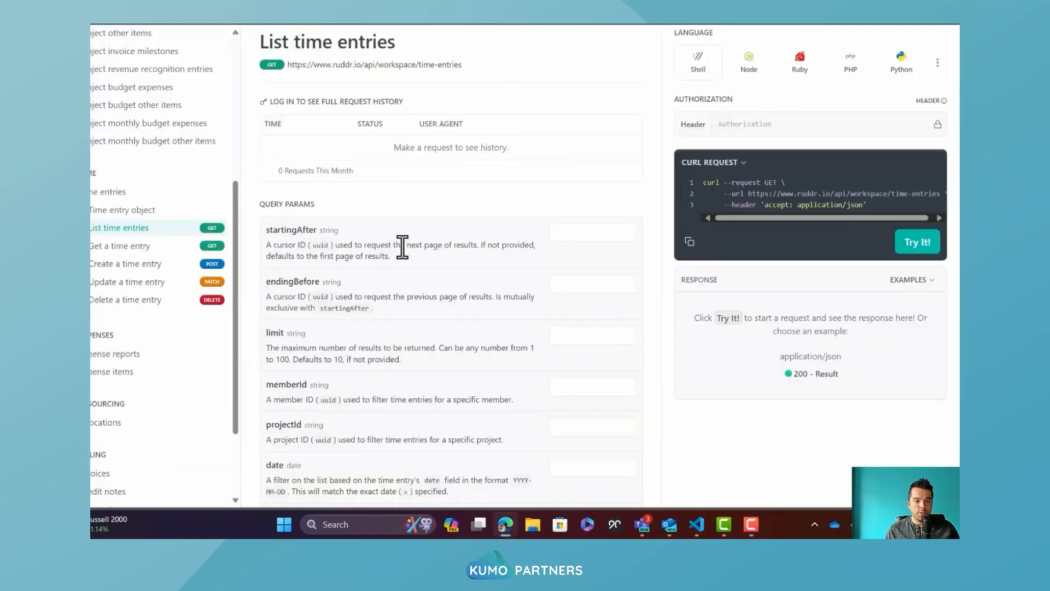
{"action": "scroll", "coordinate": [316, 249], "scroll_direction": "down", "scroll_amount": 5}
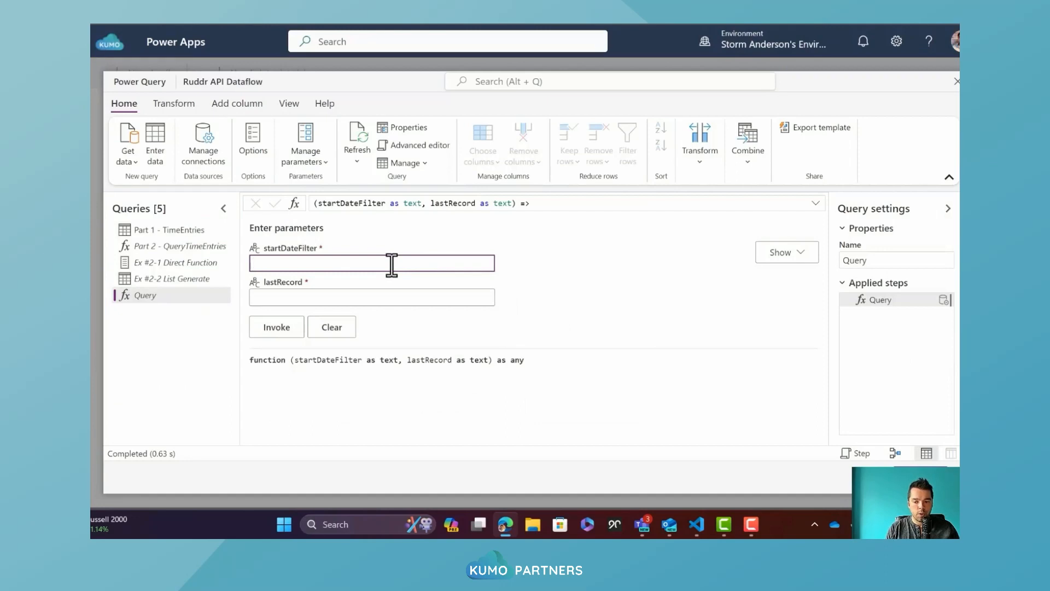
{"action": "key", "text": "BackSpace"}
{"action": "type", "text": "2024-04-01"}
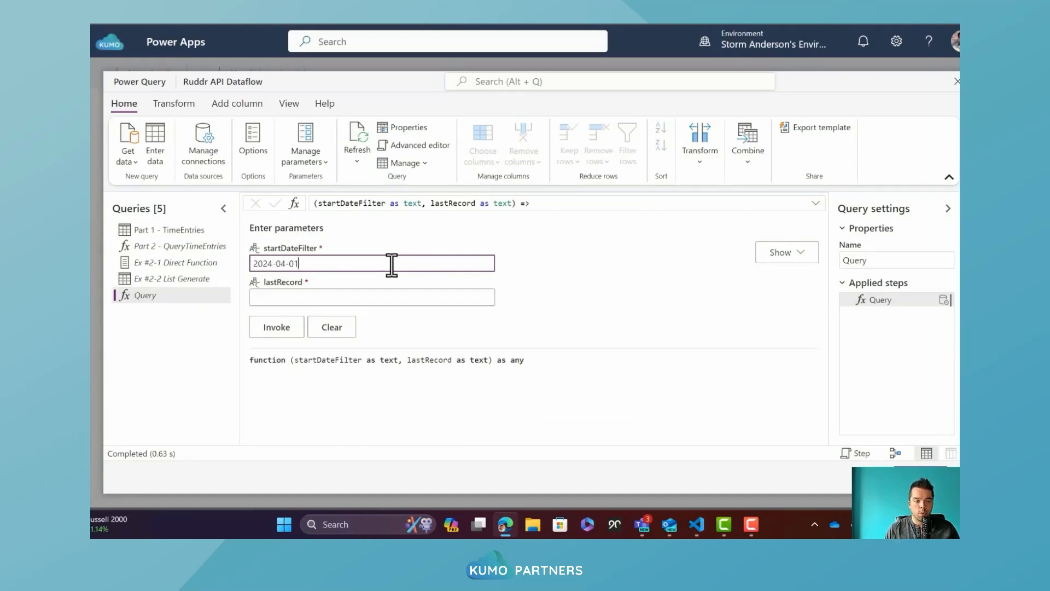
{"action": "left_click", "coordinate": [273, 332]}
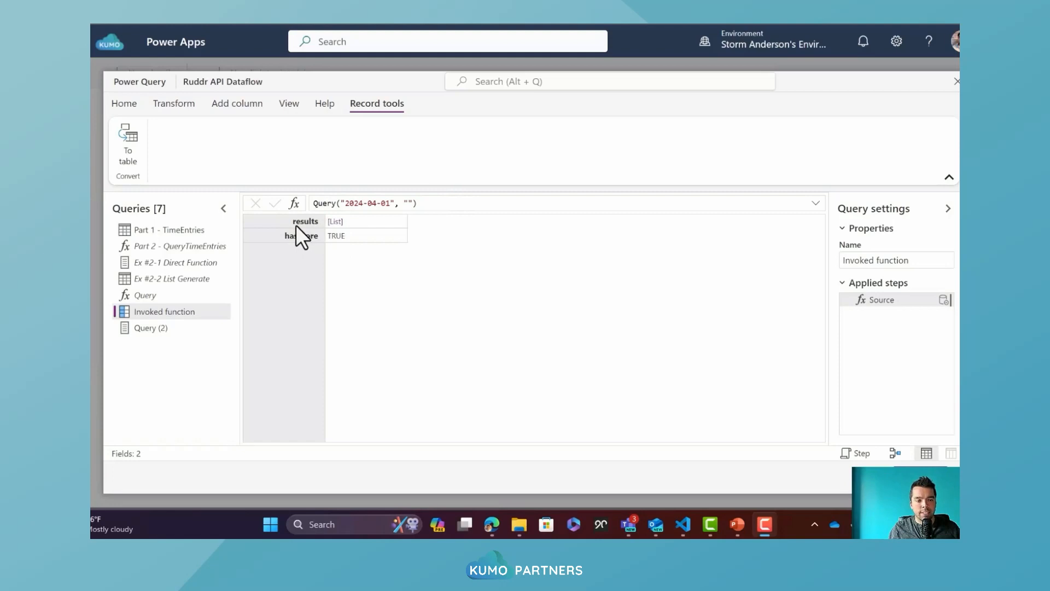
Append [results] to the invoked function's formula and look through the returned list of records.
{"action": "left_click", "coordinate": [419, 203]}
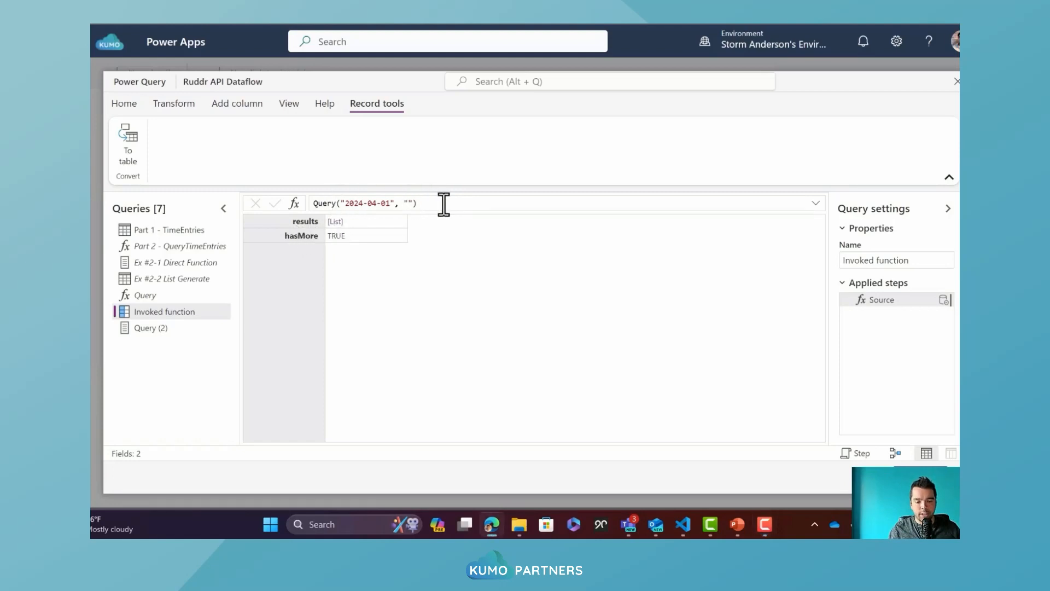
{"action": "type", "text": "[results"}
{"action": "key", "text": "Return"}
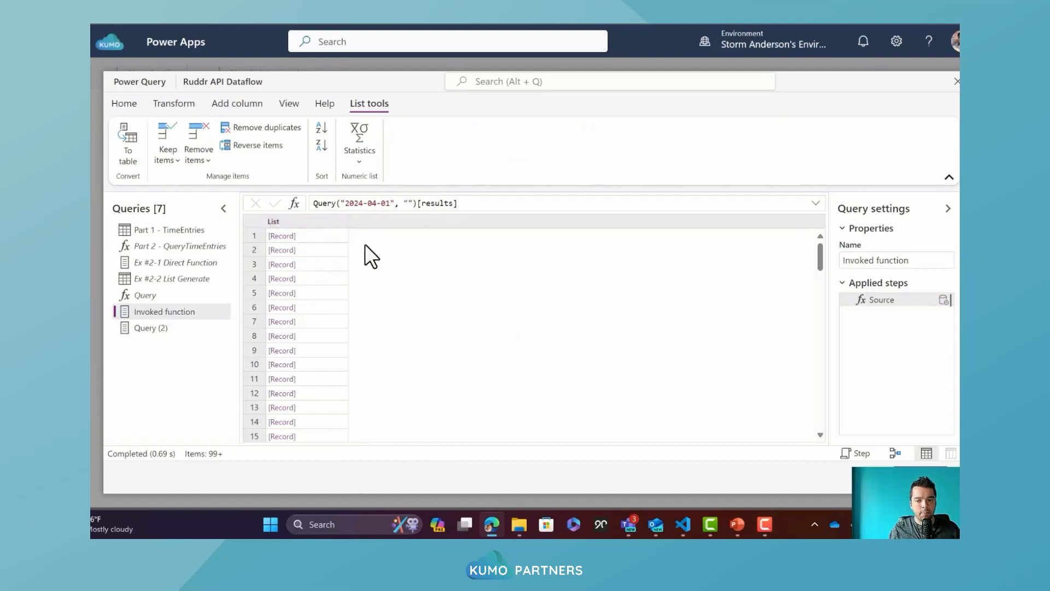
{"action": "left_click_drag", "start_coordinate": [820, 249], "coordinate": [816, 436]}
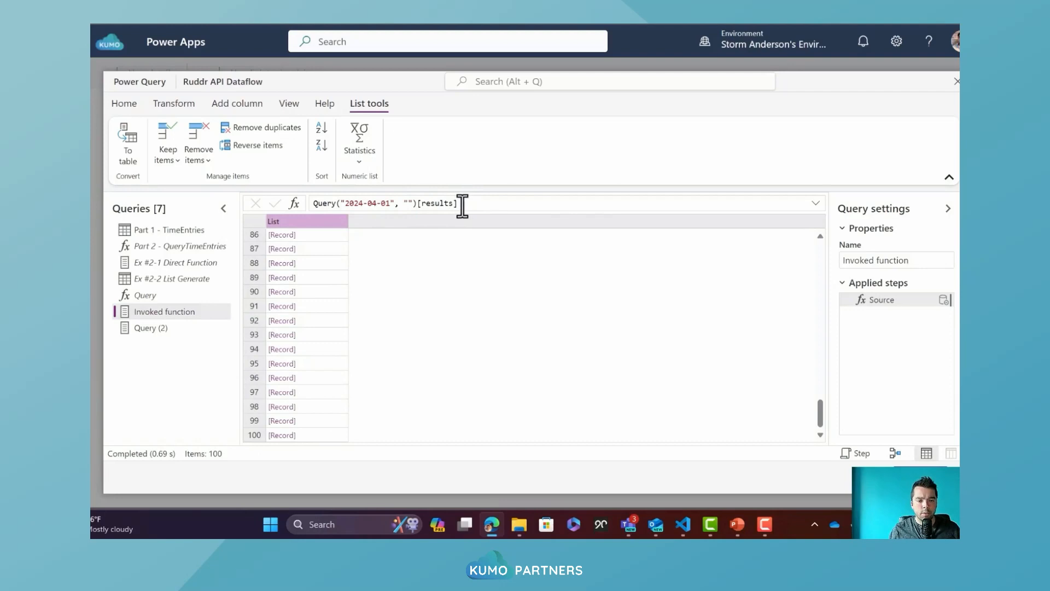
{"action": "left_click_drag", "start_coordinate": [818, 419], "coordinate": [820, 252]}
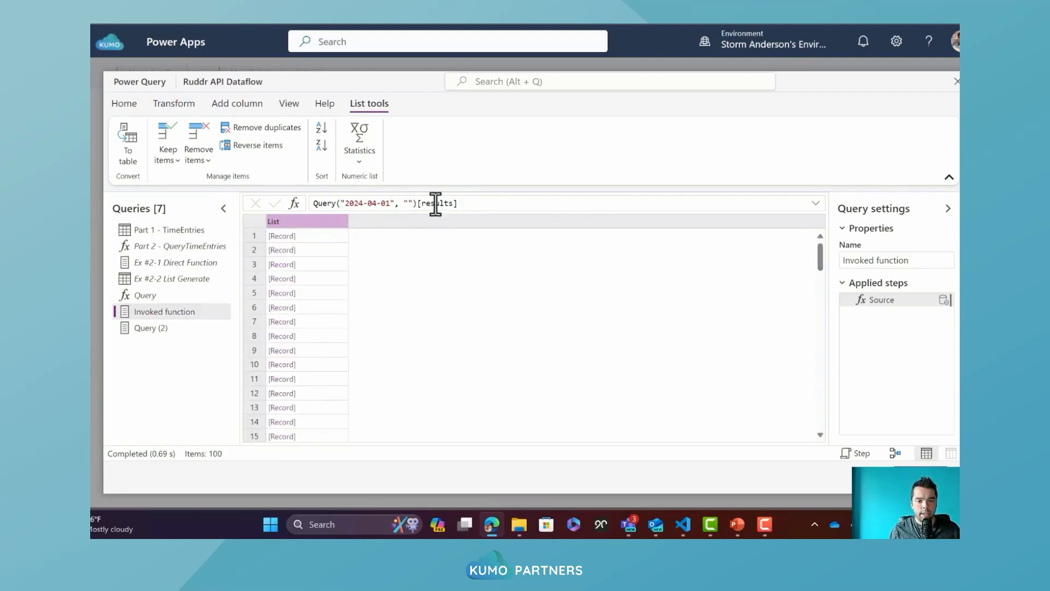
{"action": "left_click_drag", "start_coordinate": [462, 202], "coordinate": [417, 203]}
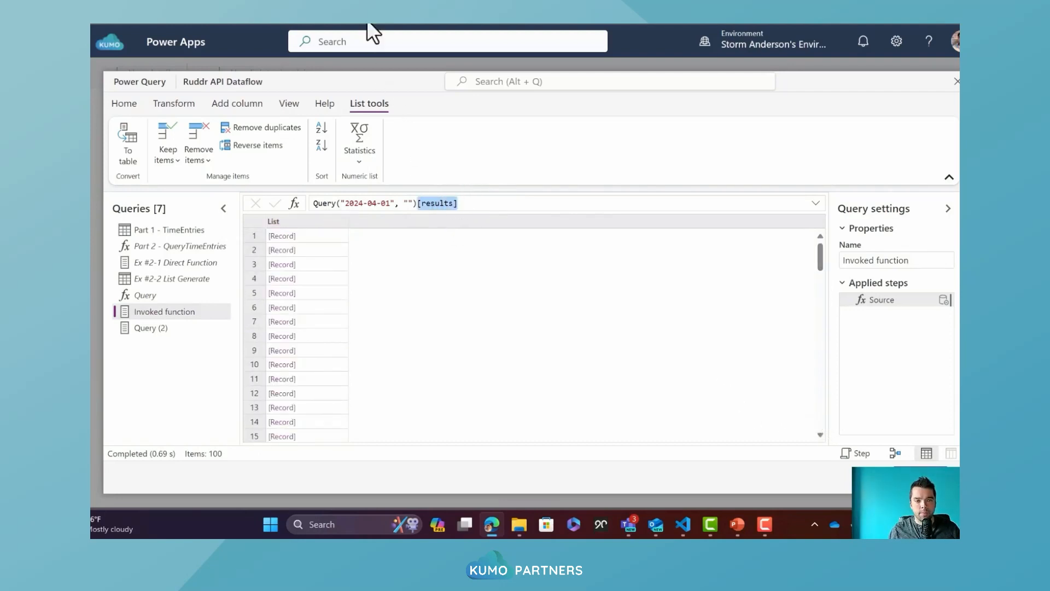
{"action": "left_click", "coordinate": [448, 275]}
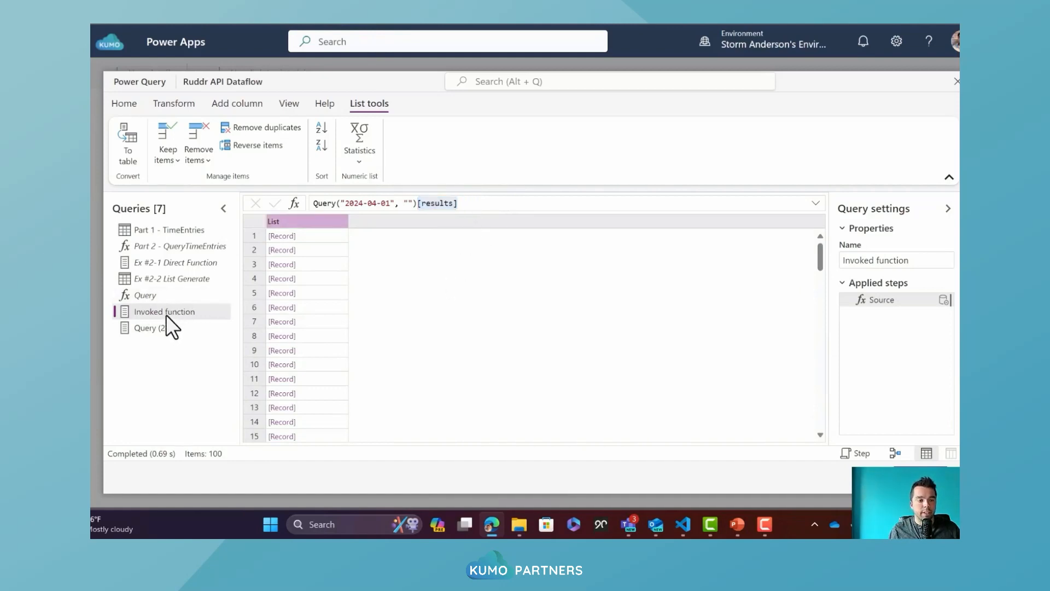
Start a new blank query and clear its default code.
{"action": "left_click", "coordinate": [132, 103]}
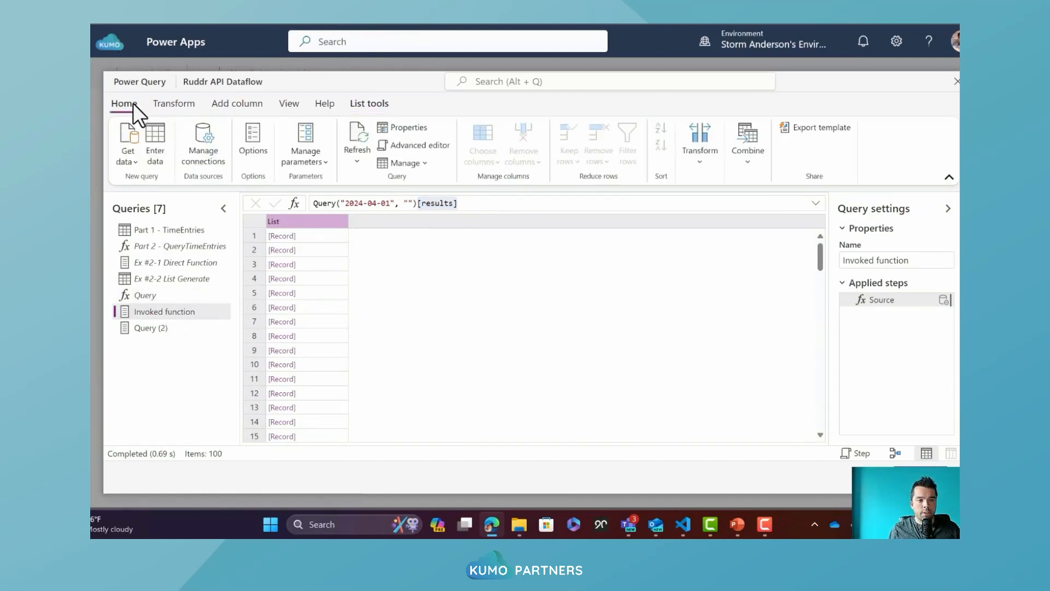
{"action": "left_click", "coordinate": [129, 162]}
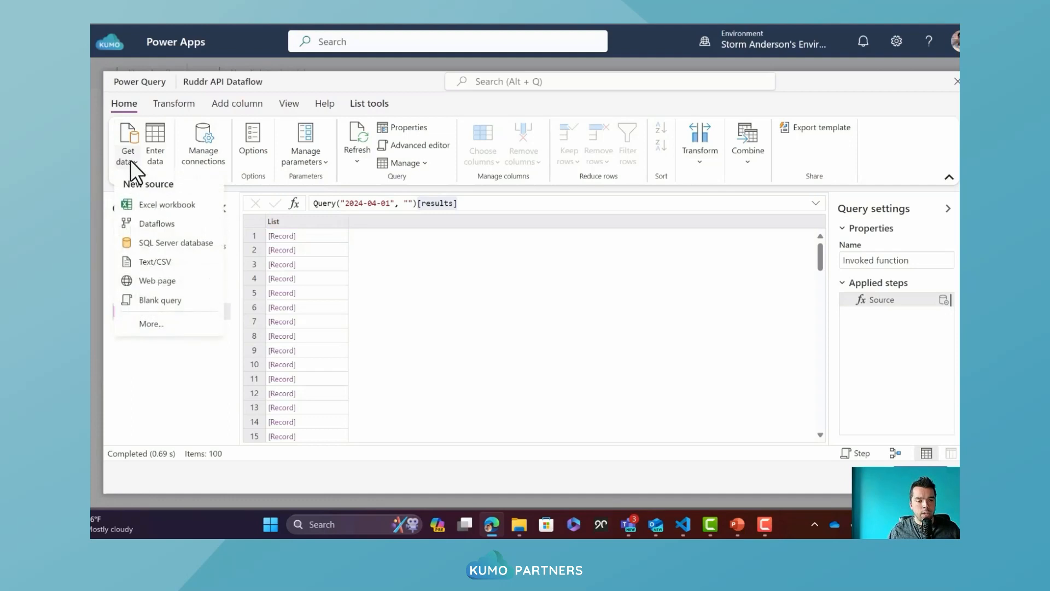
{"action": "left_click", "coordinate": [162, 296]}
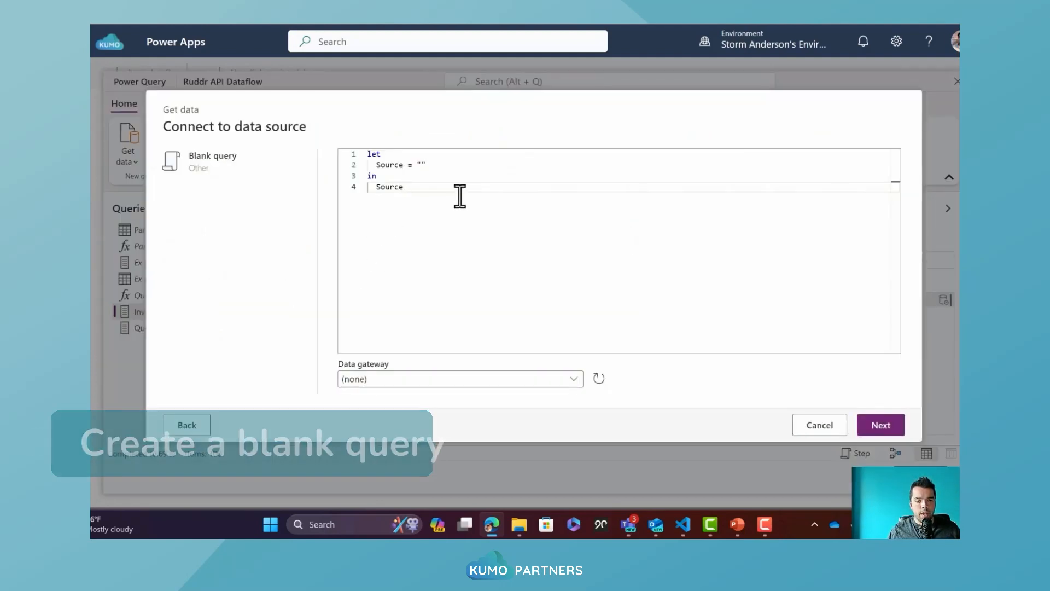
{"action": "left_click_drag", "start_coordinate": [459, 195], "coordinate": [319, 148]}
{"action": "key", "text": "BackSpace"}
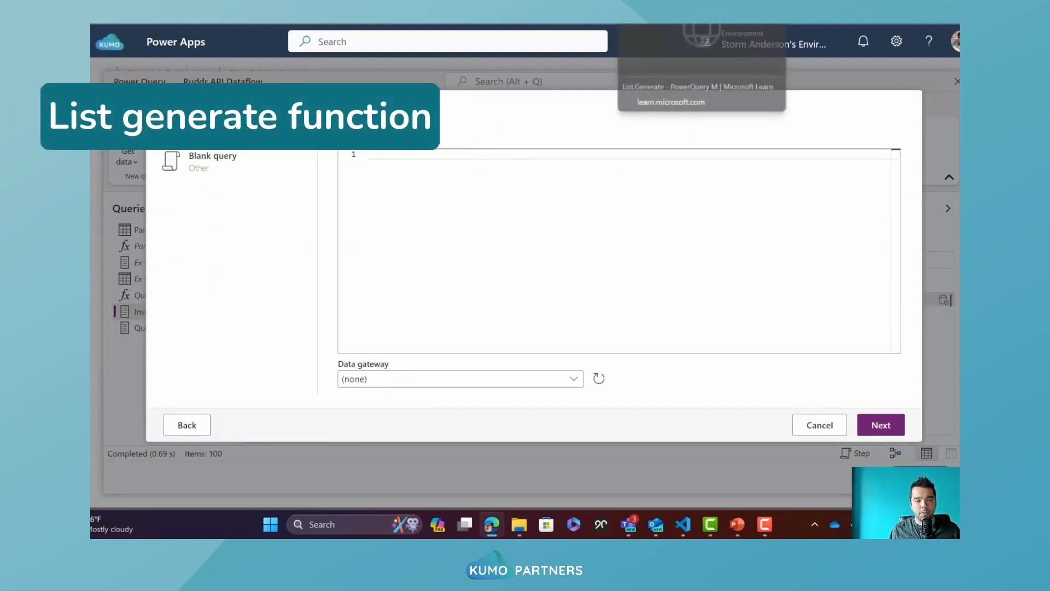
Switch to the List.Generate documentation on Microsoft Learn and study its syntax and the four arguments in Example 2.
{"action": "left_click", "coordinate": [673, 24]}
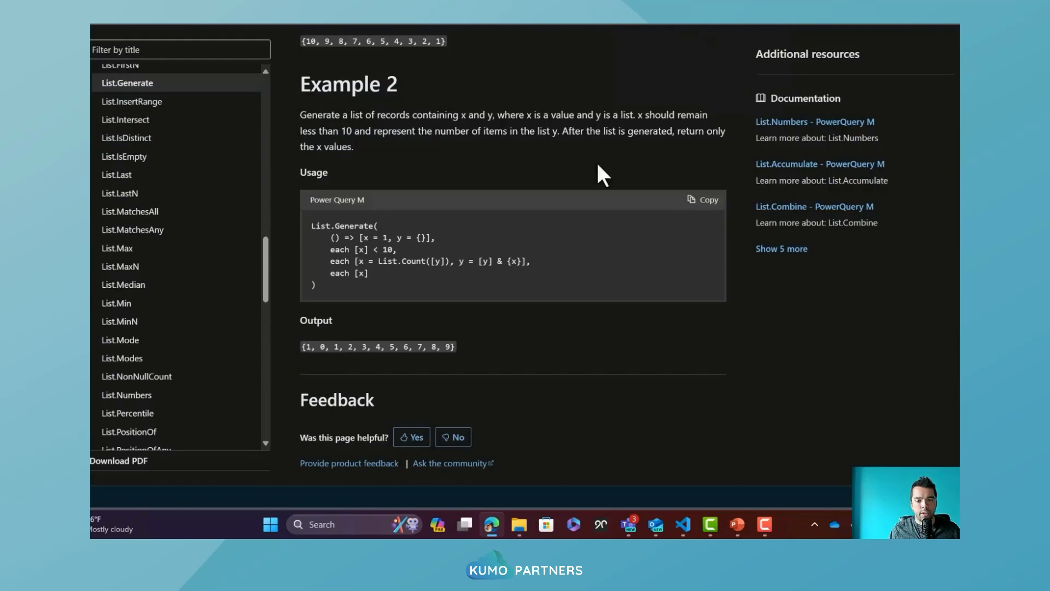
{"action": "scroll", "coordinate": [602, 173], "scroll_direction": "up", "scroll_amount": 15}
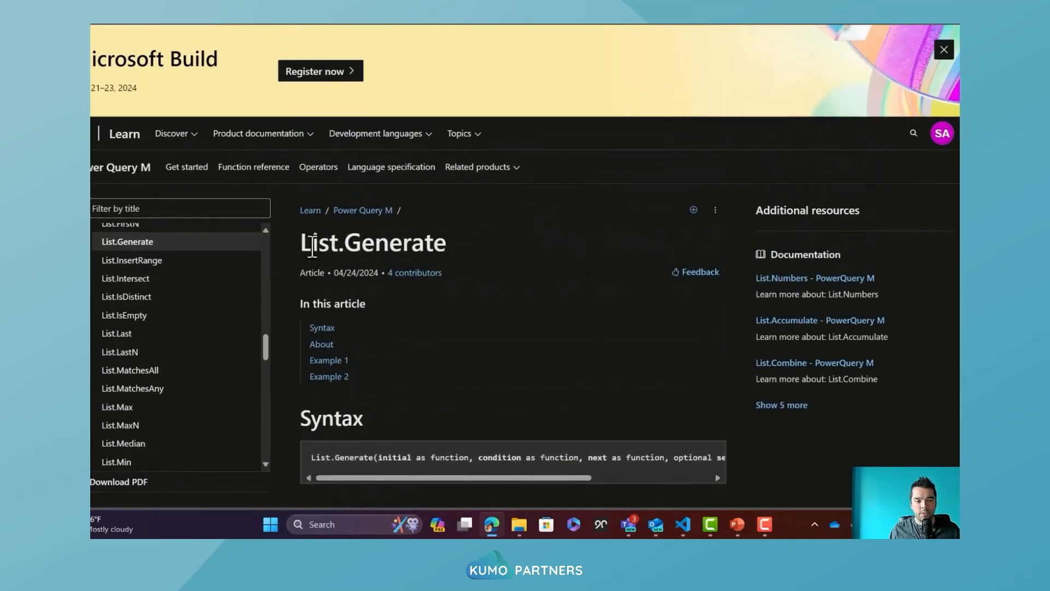
{"action": "scroll", "coordinate": [474, 241], "scroll_direction": "down", "scroll_amount": 4}
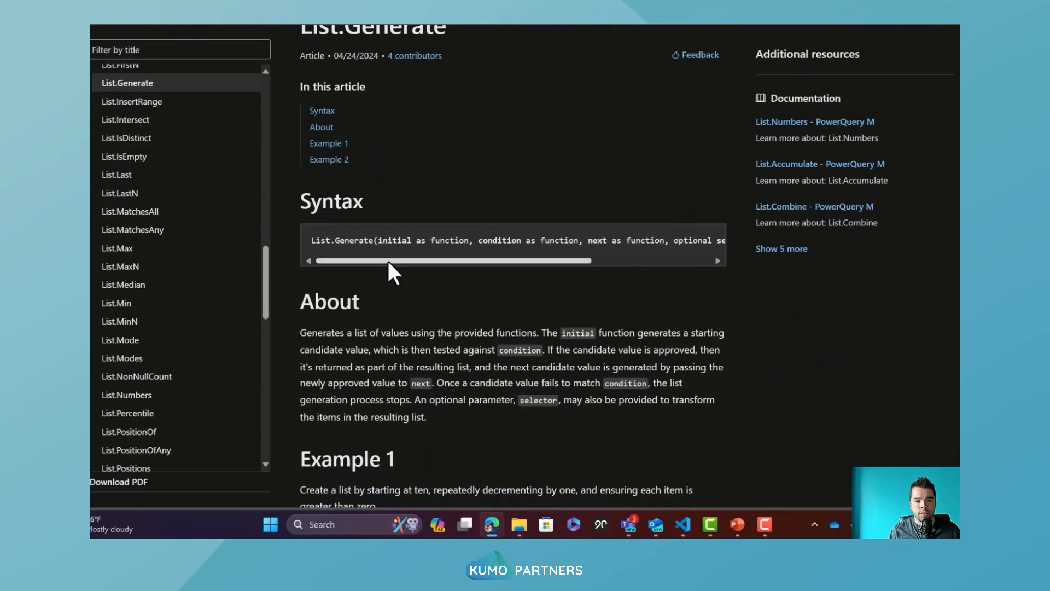
{"action": "left_click_drag", "start_coordinate": [388, 261], "coordinate": [333, 253]}
{"action": "scroll", "coordinate": [517, 338], "scroll_direction": "down", "scroll_amount": 8}
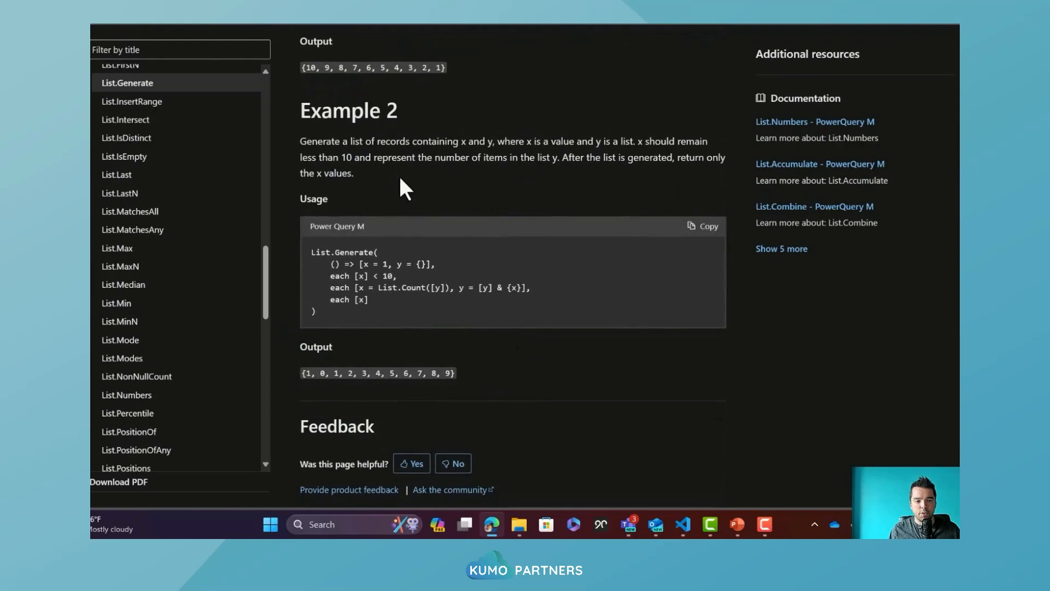
{"action": "left_click_drag", "start_coordinate": [330, 264], "coordinate": [441, 262]}
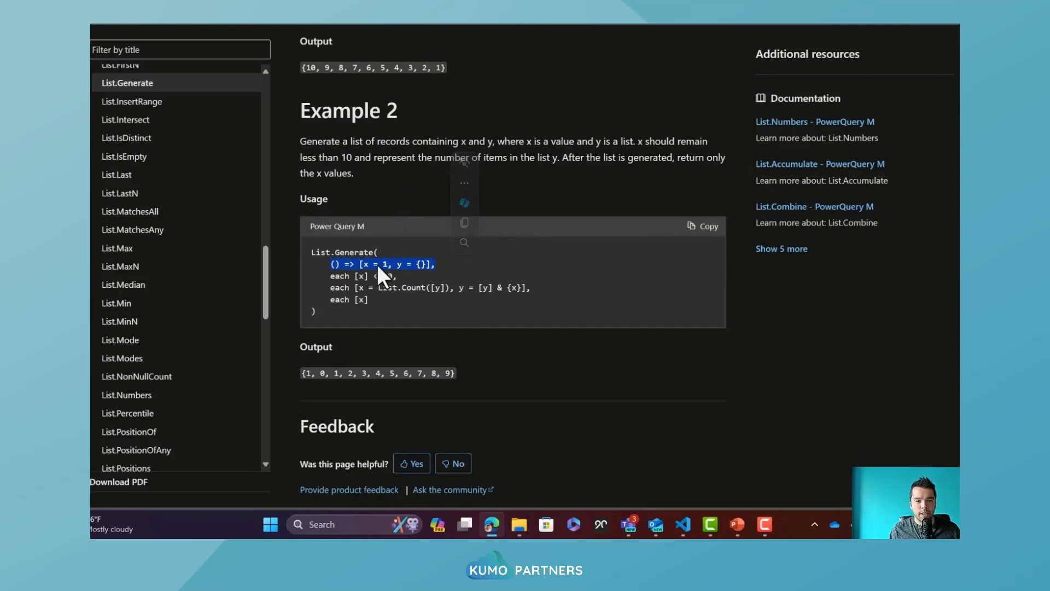
{"action": "left_click_drag", "start_coordinate": [397, 276], "coordinate": [330, 277]}
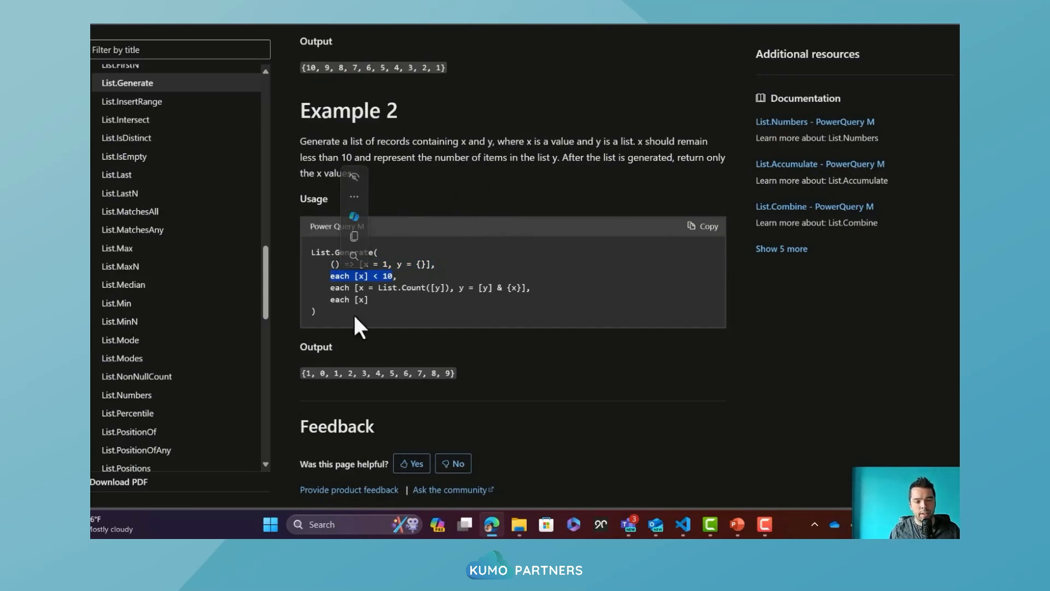
{"action": "left_click_drag", "start_coordinate": [331, 287], "coordinate": [530, 288]}
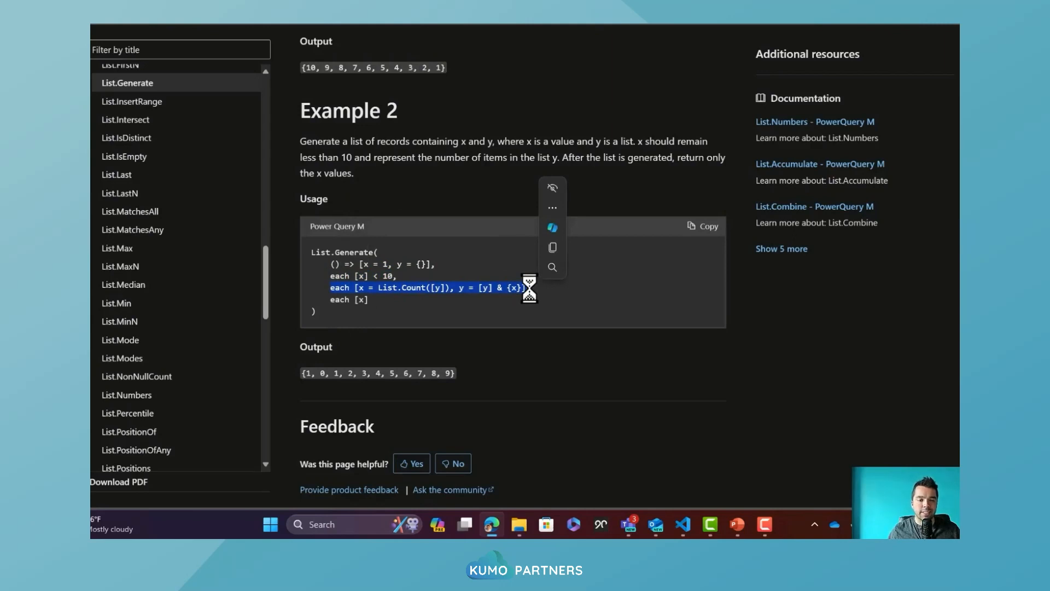
{"action": "left_click_drag", "start_coordinate": [380, 298], "coordinate": [330, 300]}
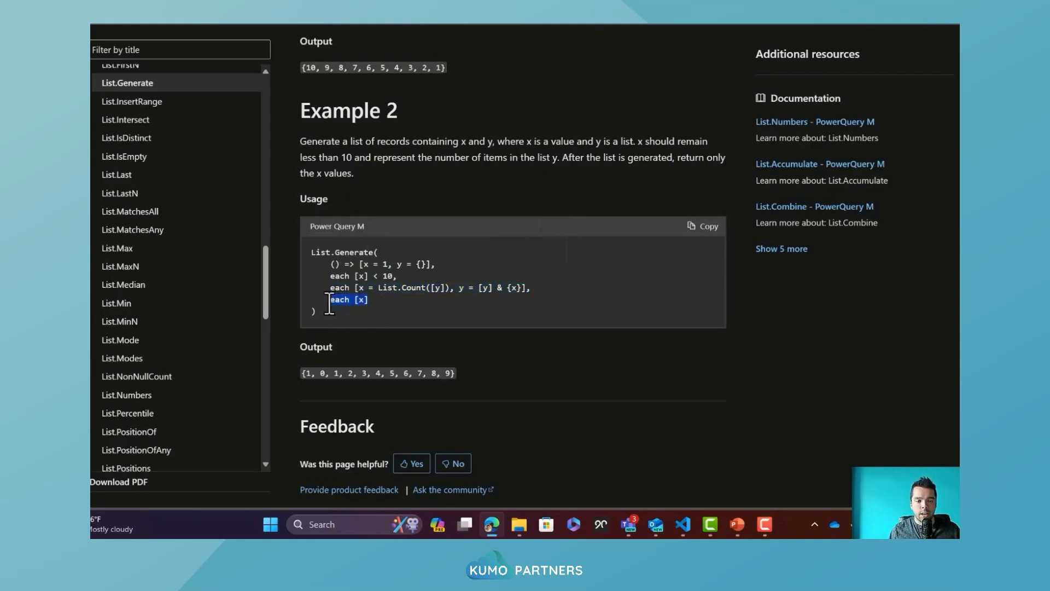
{"action": "left_click", "coordinate": [384, 301]}
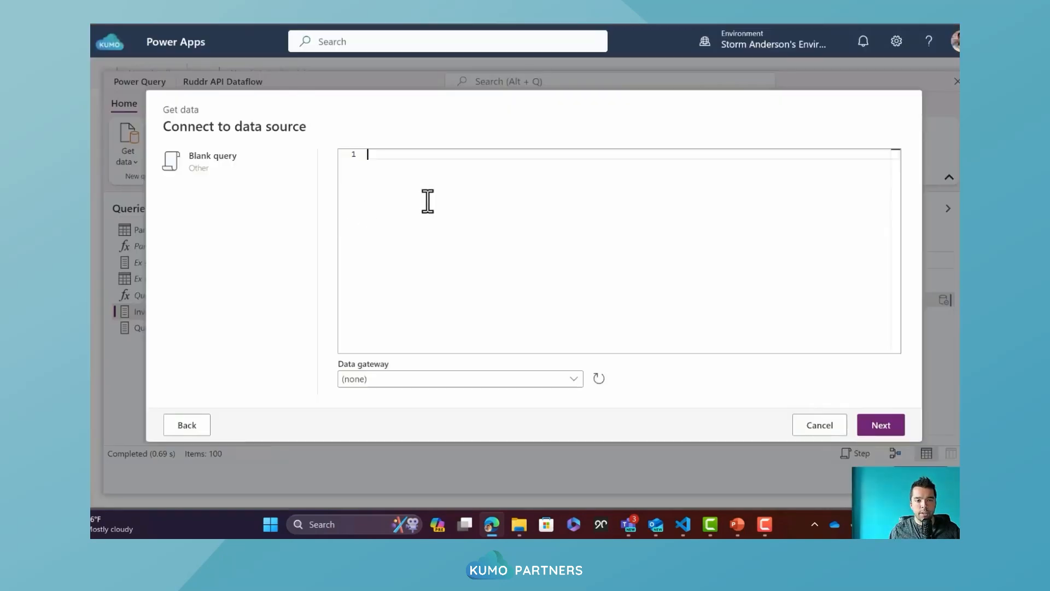
Paste the prepared List.Generate code into the blank query and delete the syntax line and empty line above let.
{"action": "key", "text": "ctrl+v"}
{"action": "scroll", "coordinate": [459, 233], "scroll_direction": "up", "scroll_amount": 3}
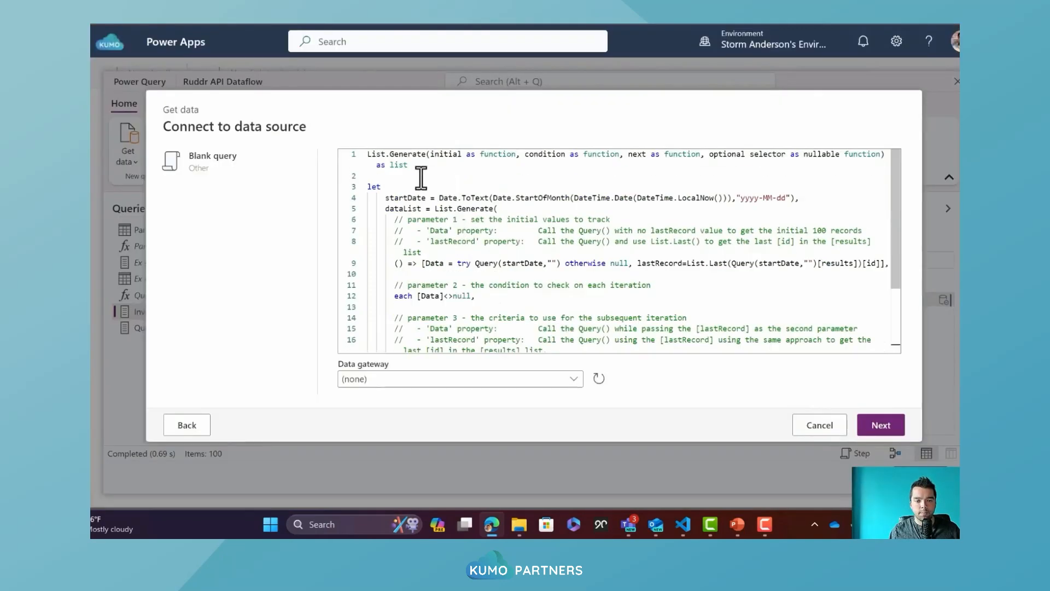
{"action": "left_click_drag", "start_coordinate": [421, 167], "coordinate": [317, 140]}
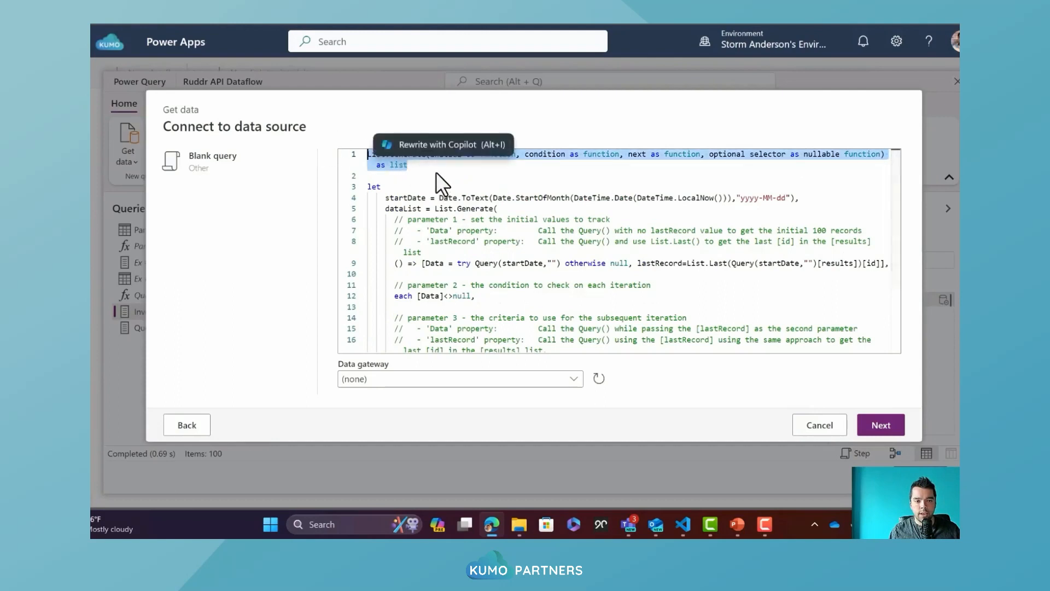
{"action": "key", "text": "Delete"}
{"action": "key", "text": "Delete"}
{"action": "key", "text": "Delete"}
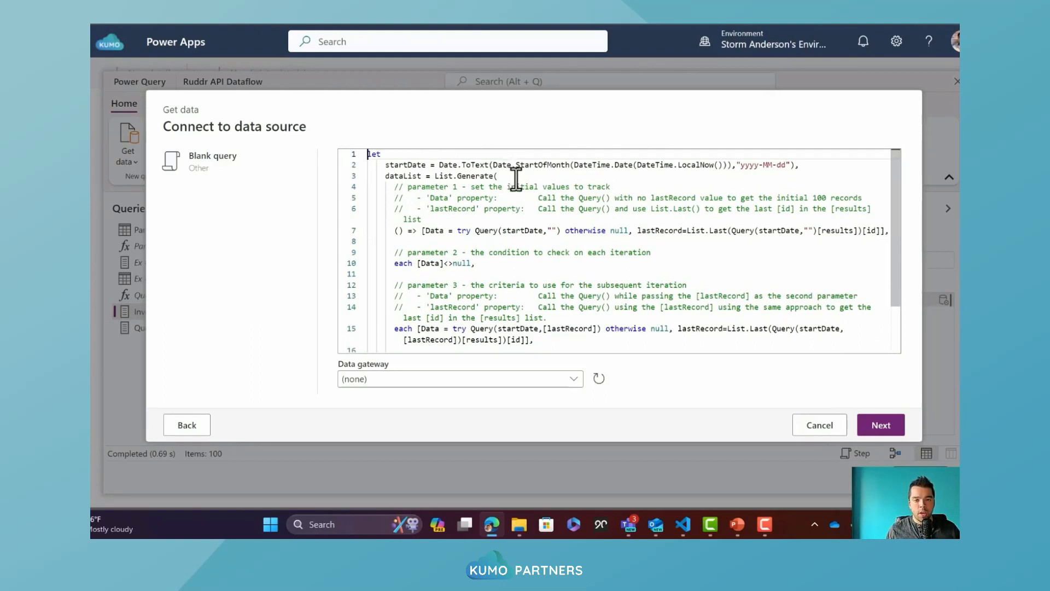
Examine the startDate expression, the initial Data and lastRecord values of parameter 1, and the each [Data]<>null condition of parameter 2.
{"action": "left_click_drag", "start_coordinate": [385, 165], "coordinate": [799, 166]}
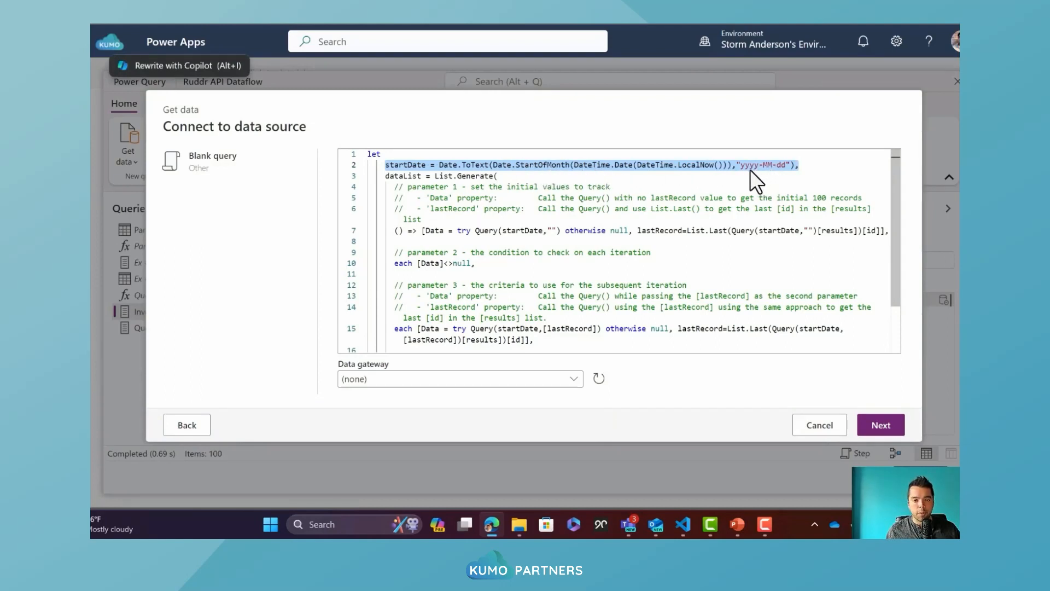
{"action": "left_click", "coordinate": [500, 176]}
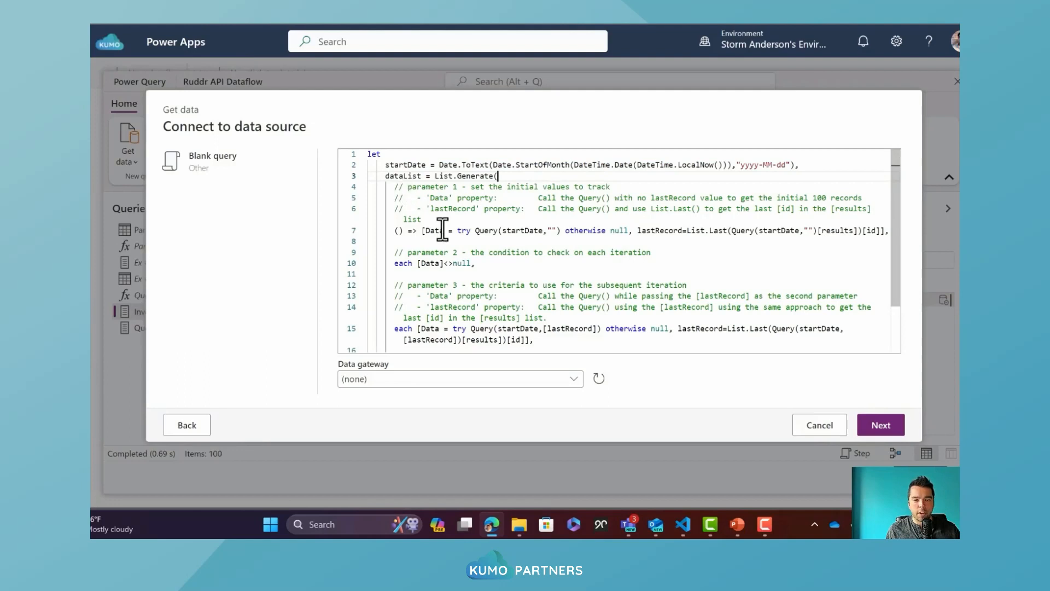
{"action": "left_click", "coordinate": [395, 230]}
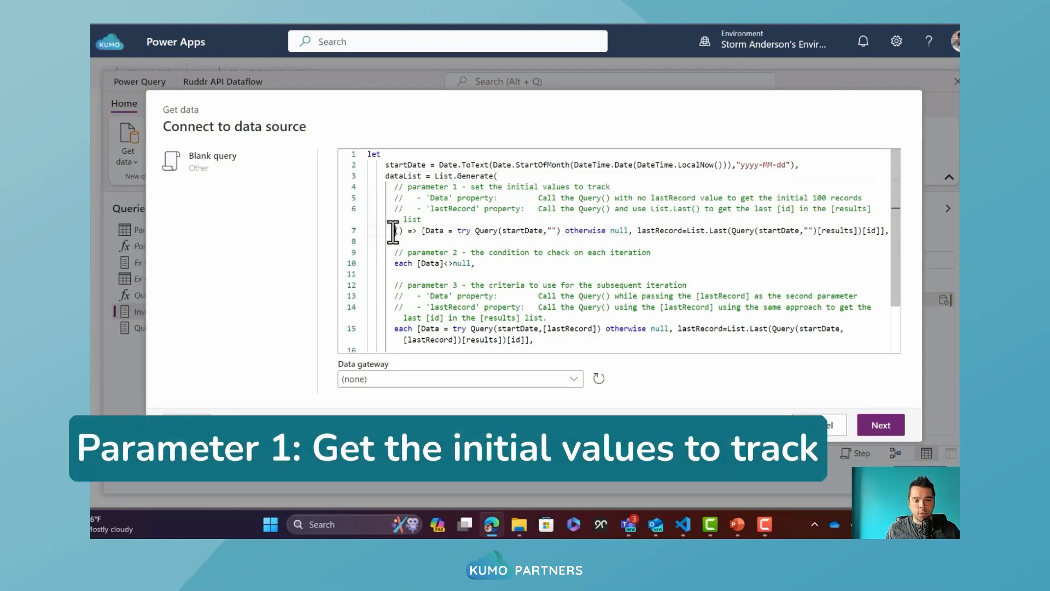
{"action": "left_click", "coordinate": [426, 230]}
{"action": "left_click_drag", "start_coordinate": [426, 230], "coordinate": [628, 231]}
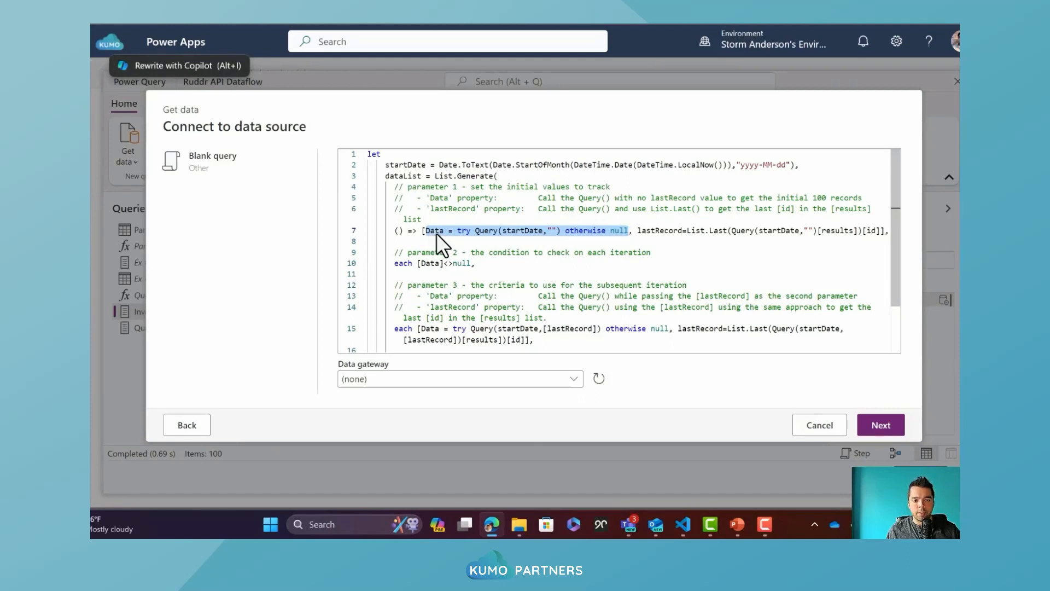
{"action": "left_click", "coordinate": [639, 231]}
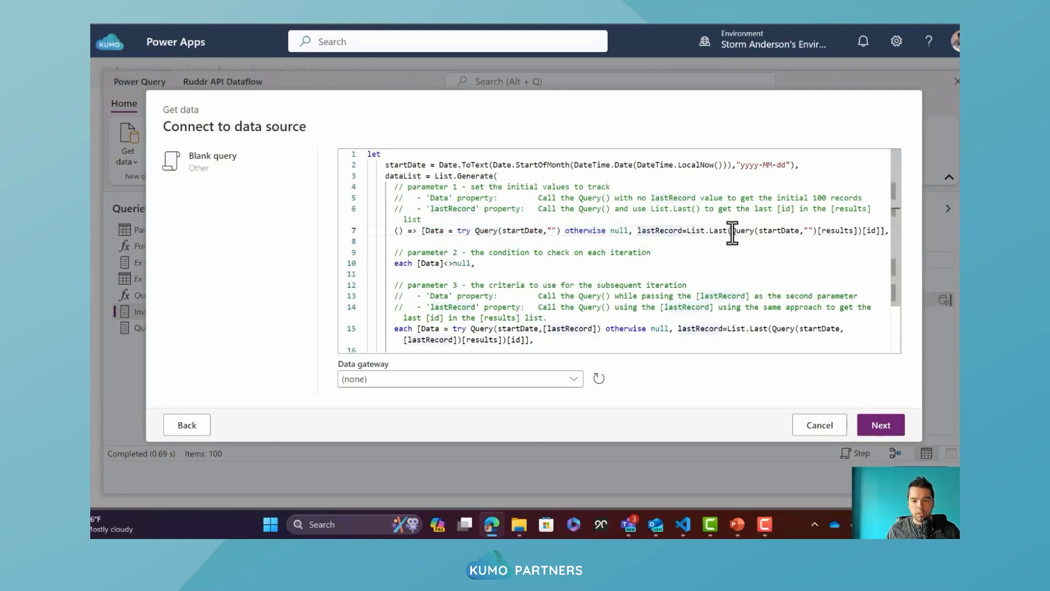
{"action": "left_click_drag", "start_coordinate": [733, 231], "coordinate": [858, 233]}
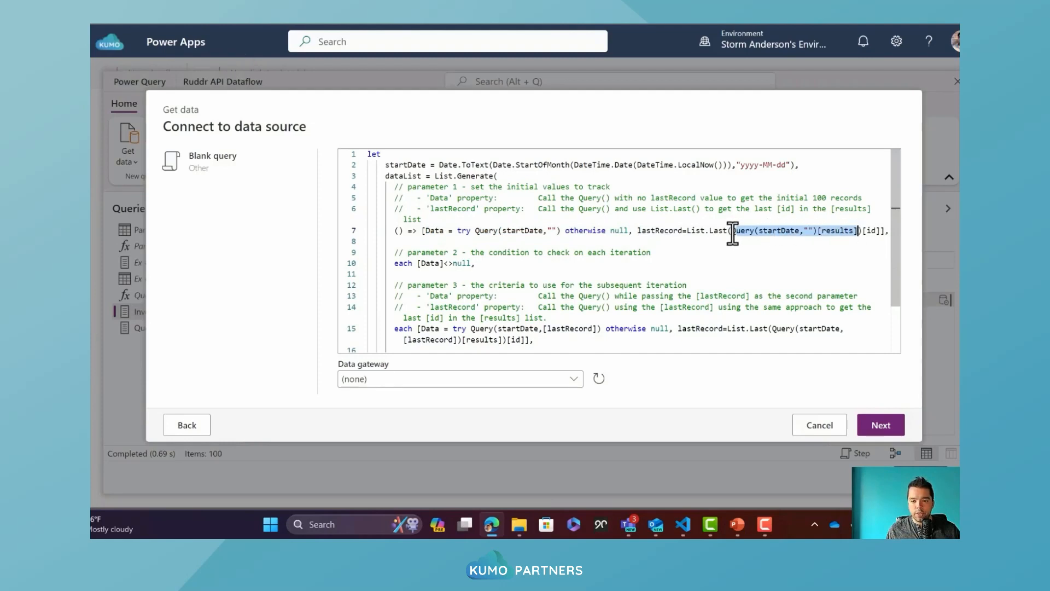
{"action": "left_click_drag", "start_coordinate": [732, 232], "coordinate": [861, 234]}
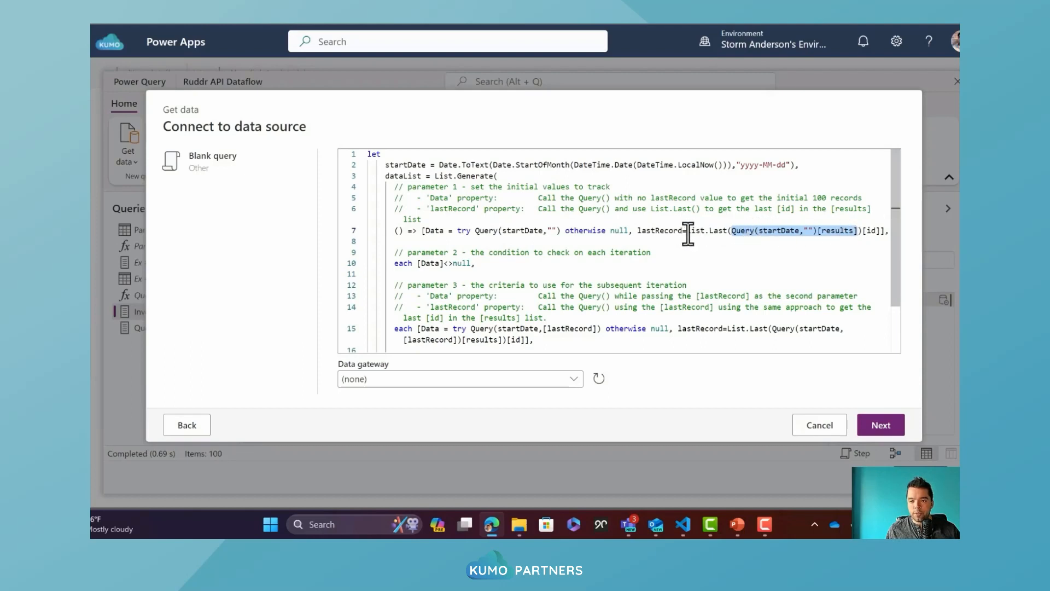
{"action": "left_click_drag", "start_coordinate": [687, 231], "coordinate": [881, 230]}
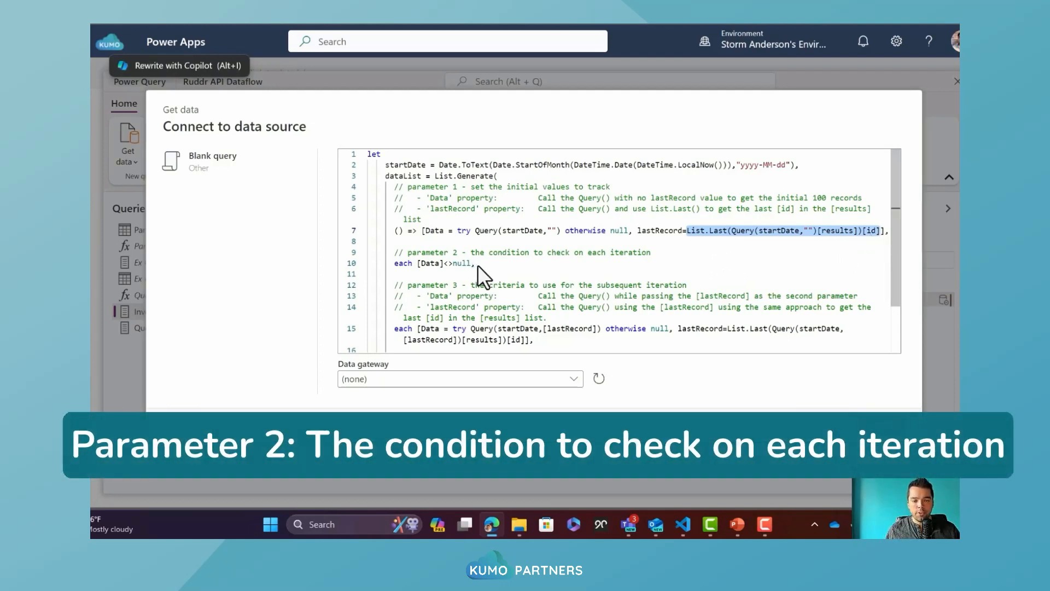
{"action": "left_click_drag", "start_coordinate": [475, 263], "coordinate": [395, 264]}
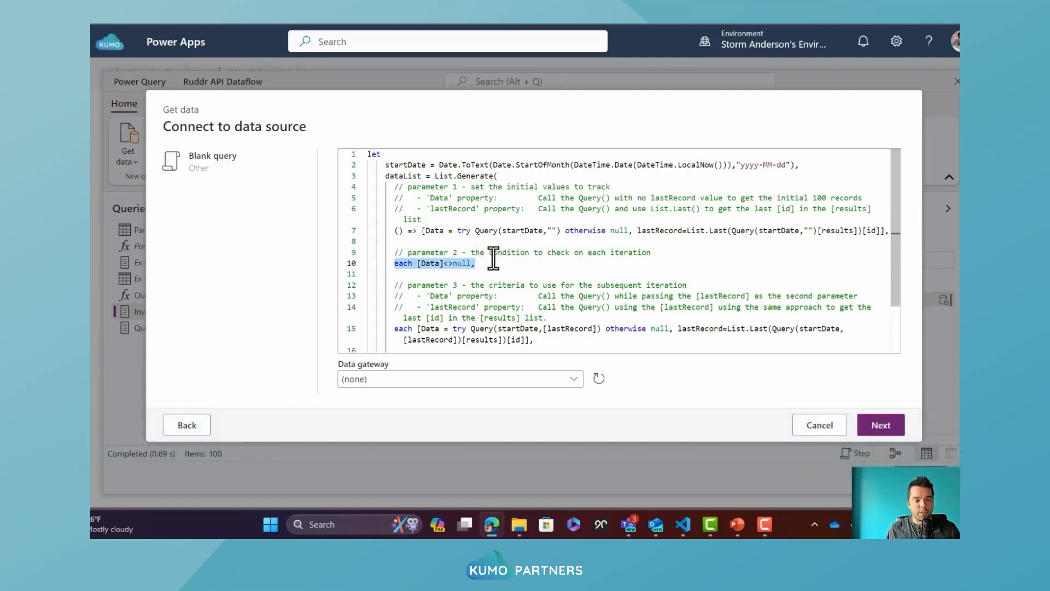
Examine how parameter 3 passes [lastRecord] to the subsequent Query calls and how parameter 4 returns only [Data].
{"action": "scroll", "coordinate": [509, 256], "scroll_direction": "down", "scroll_amount": 2}
{"action": "left_click_drag", "start_coordinate": [668, 270], "coordinate": [597, 272]}
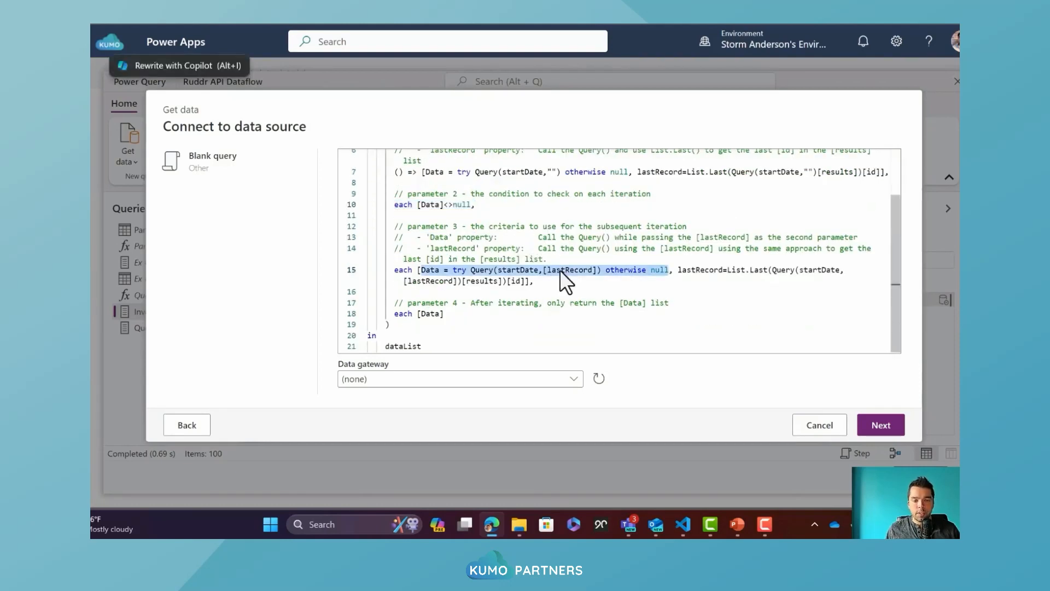
{"action": "left_click", "coordinate": [559, 271]}
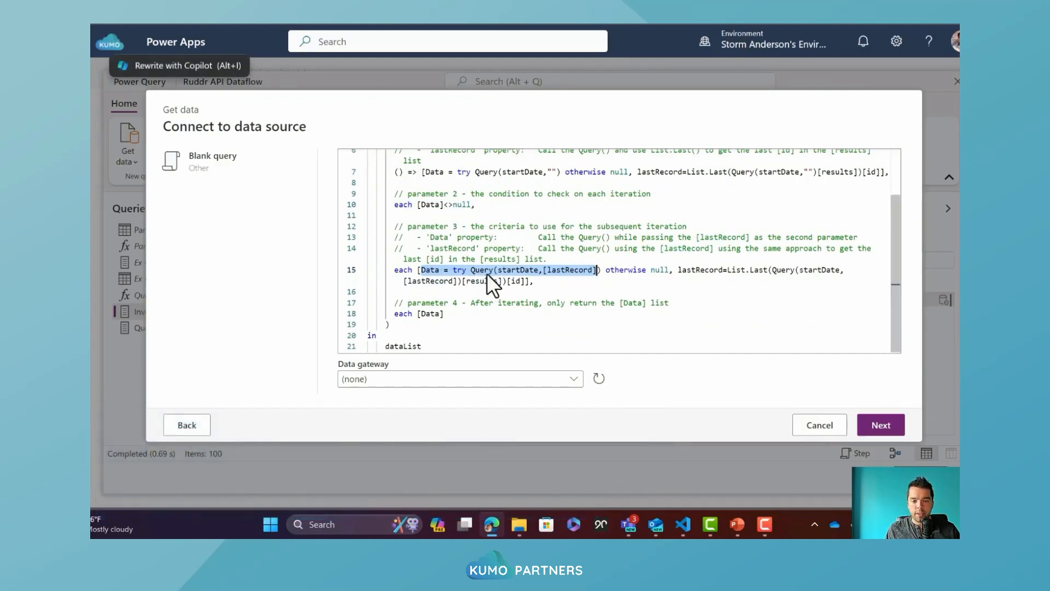
{"action": "left_click_drag", "start_coordinate": [544, 270], "coordinate": [595, 272]}
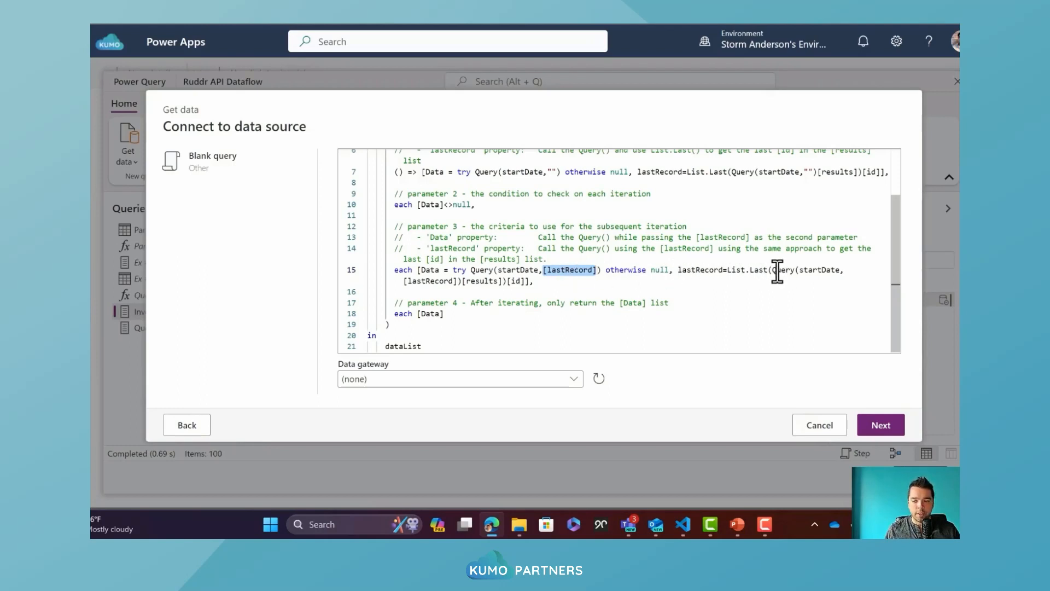
{"action": "left_click_drag", "start_coordinate": [772, 270], "coordinate": [457, 285]}
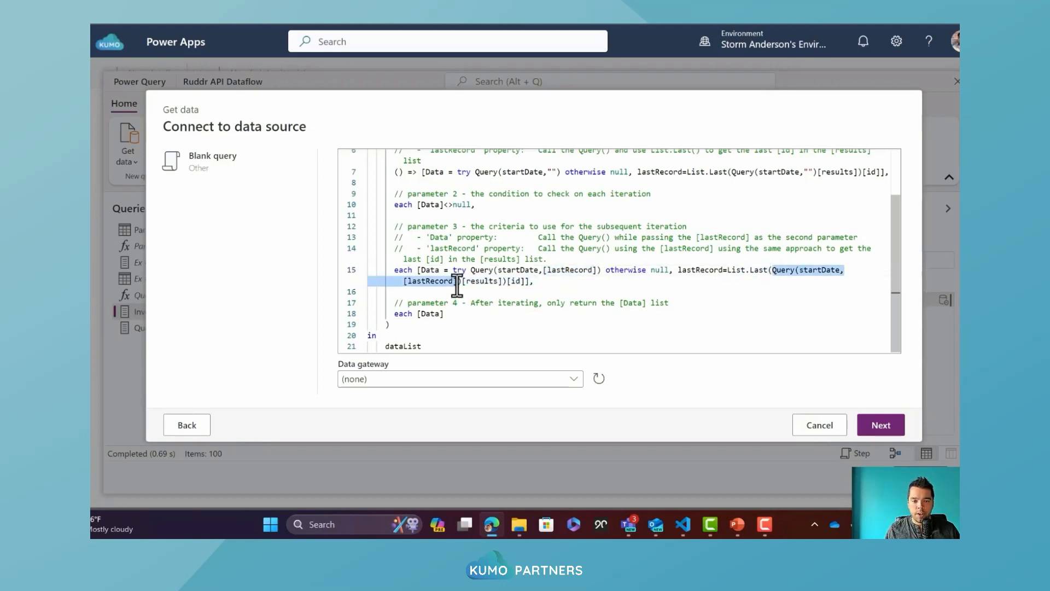
{"action": "left_click_drag", "start_coordinate": [462, 281], "coordinate": [502, 281]}
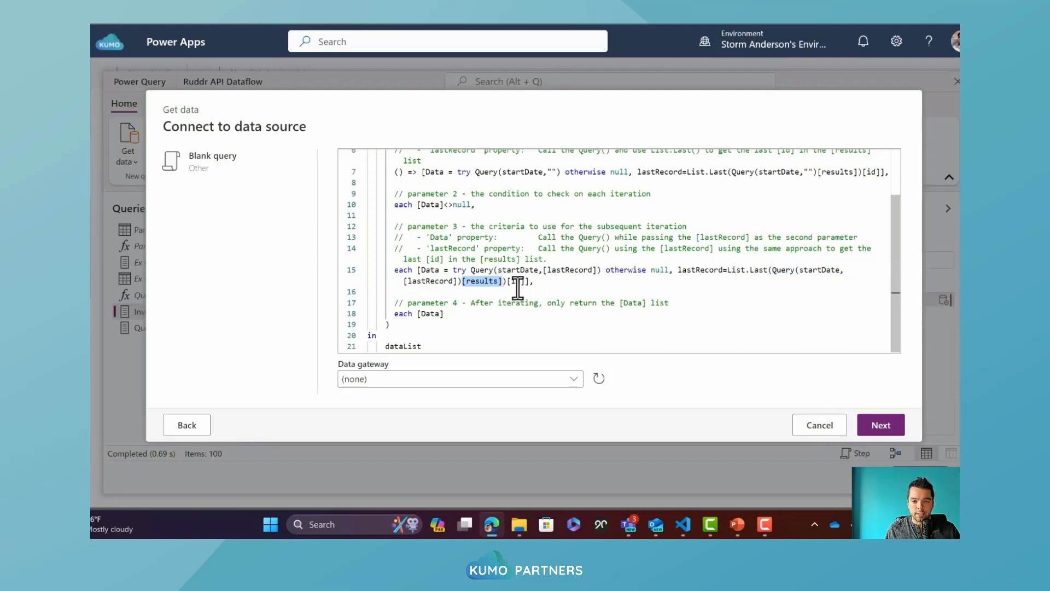
{"action": "left_click_drag", "start_coordinate": [507, 281], "coordinate": [524, 281]}
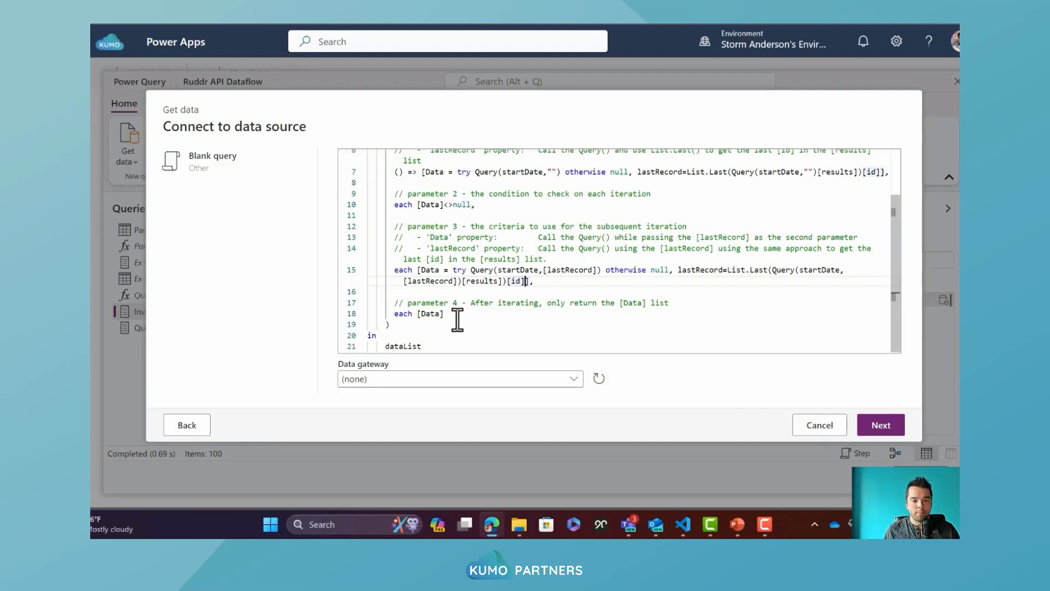
{"action": "double_click", "coordinate": [422, 315]}
{"action": "left_click_drag", "start_coordinate": [422, 315], "coordinate": [393, 313]}
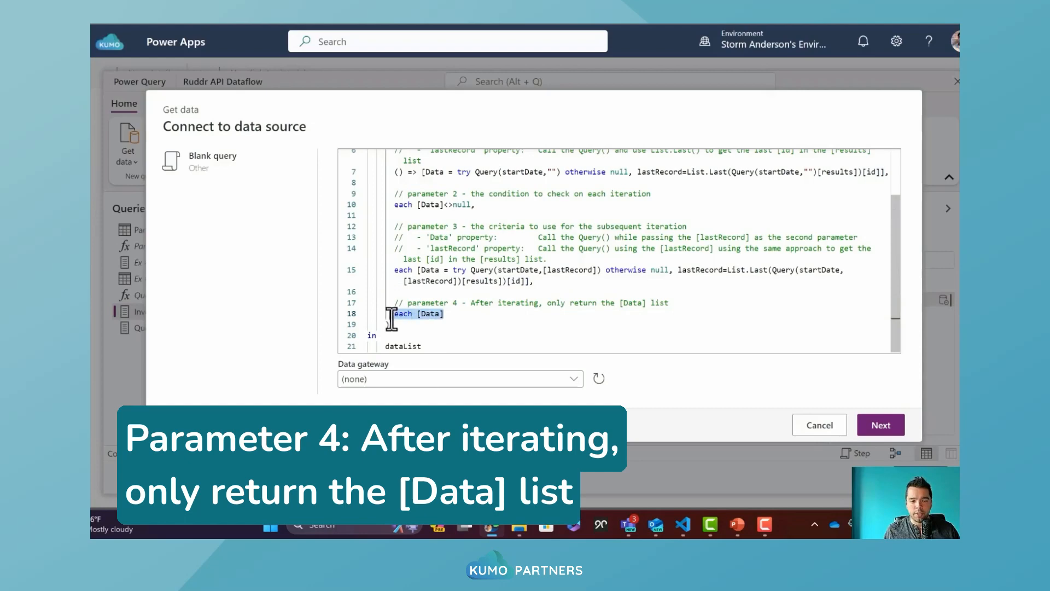
{"action": "left_click", "coordinate": [454, 316]}
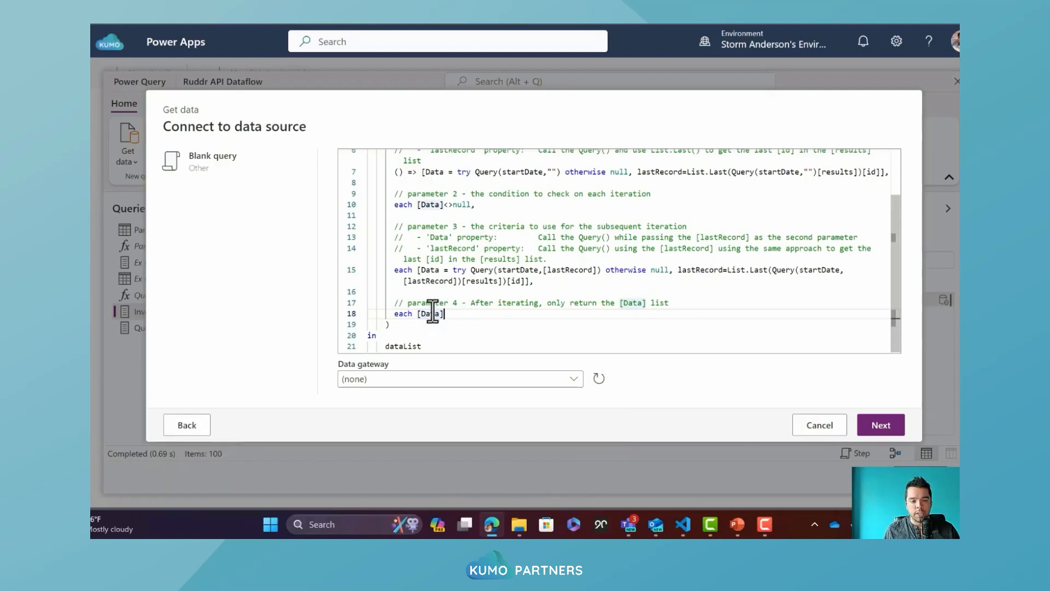
Check that the code returns dataList and create the List.Generate query from it.
{"action": "scroll", "coordinate": [440, 273], "scroll_direction": "up", "scroll_amount": 2}
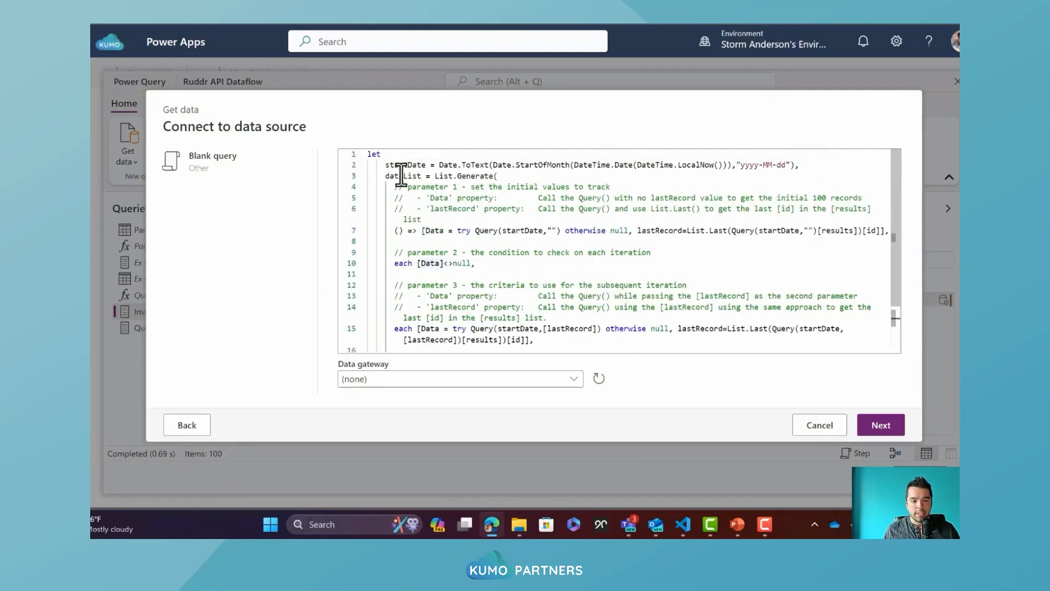
{"action": "double_click", "coordinate": [414, 175]}
{"action": "scroll", "coordinate": [474, 179], "scroll_direction": "down", "scroll_amount": 2}
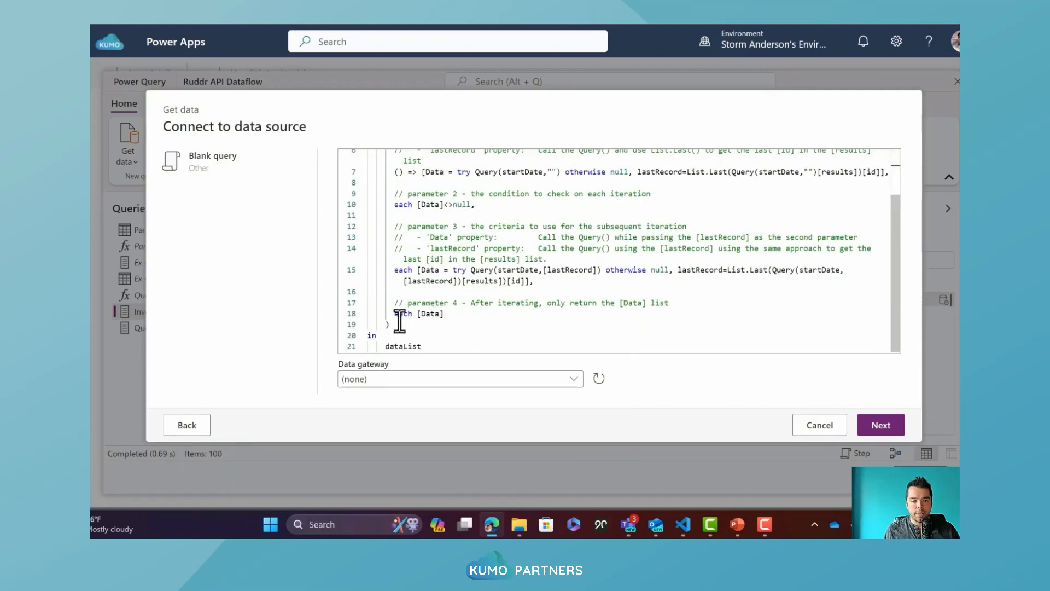
{"action": "left_click", "coordinate": [878, 427]}
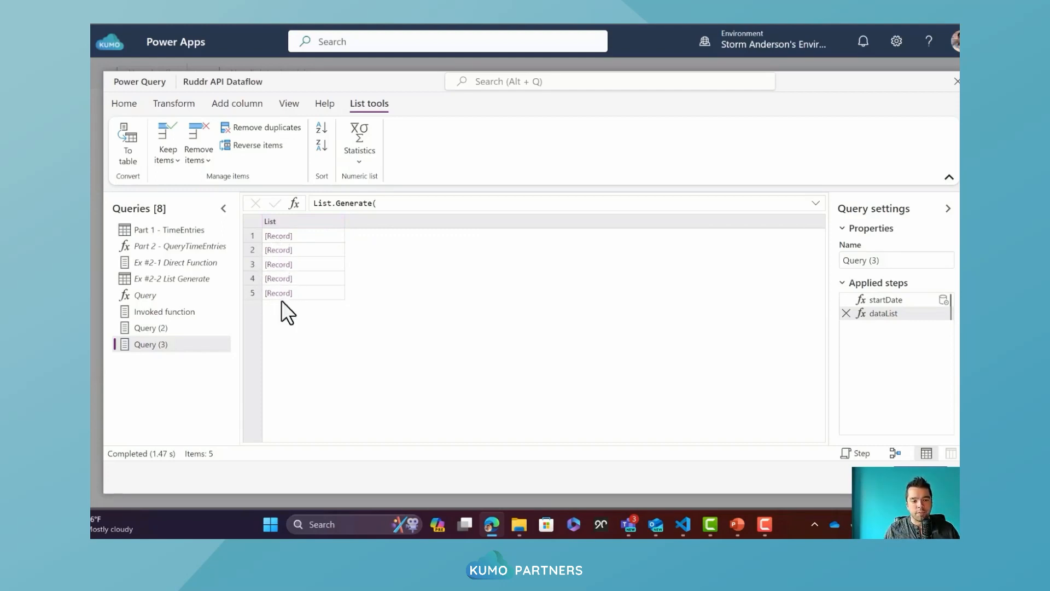
Convert the generated list into a table with no delimiter and extra columns shown as errors.
{"action": "left_click", "coordinate": [319, 219]}
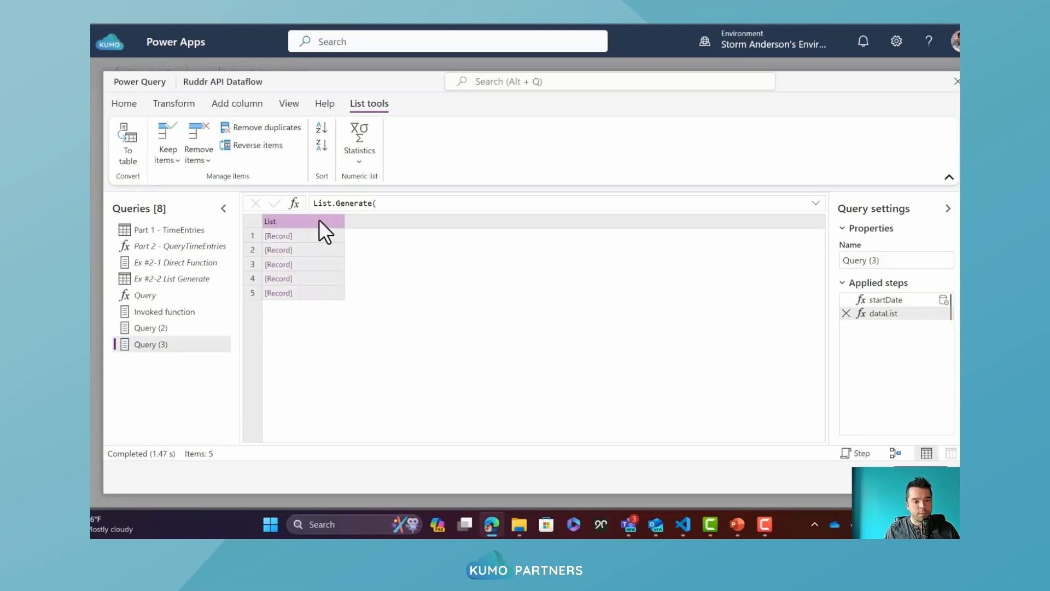
{"action": "left_click", "coordinate": [120, 135]}
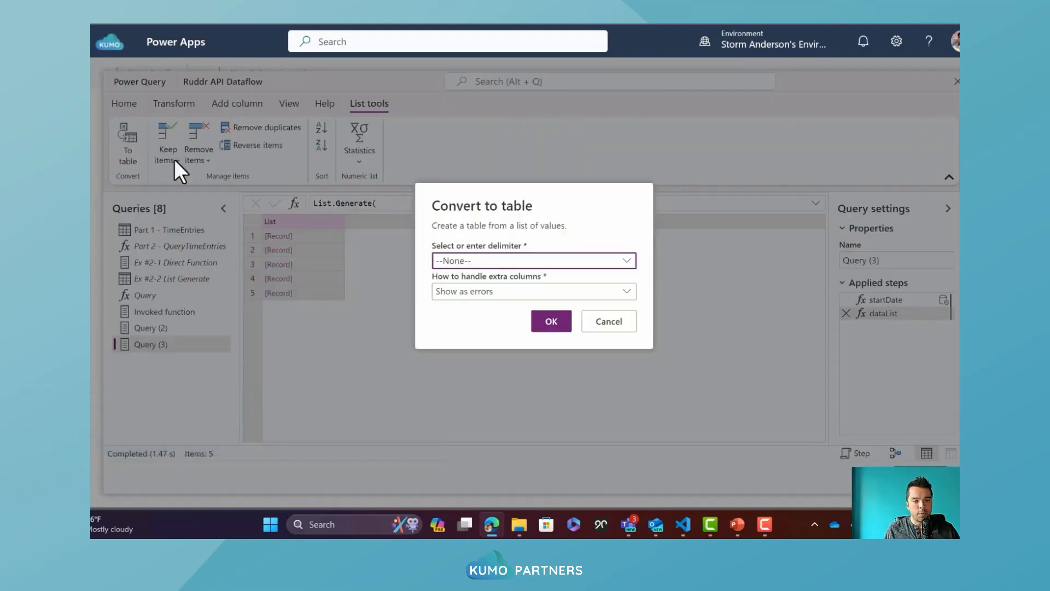
{"action": "left_click", "coordinate": [552, 329]}
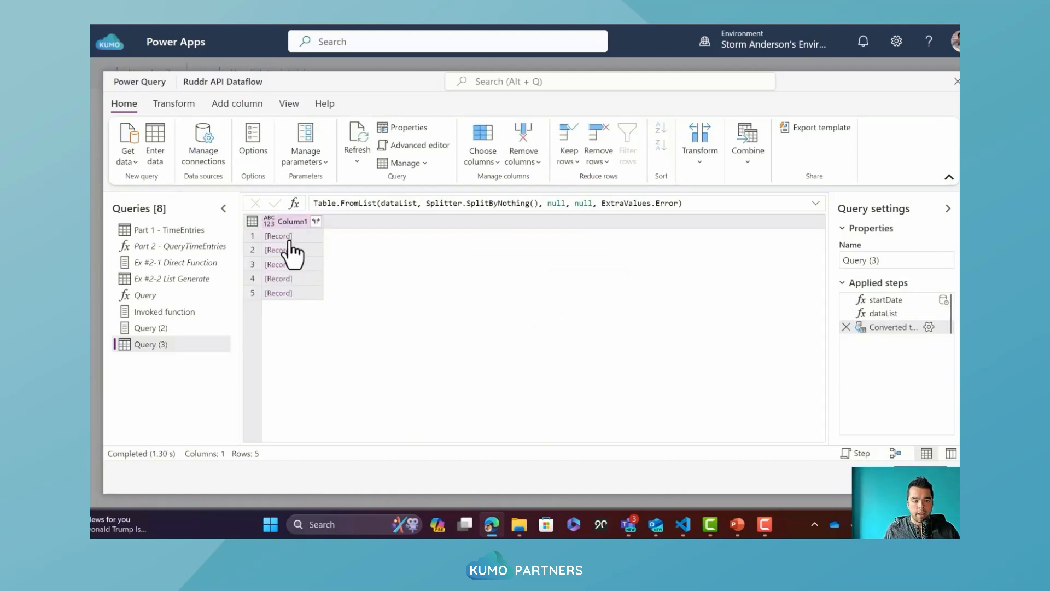
Expand Column1 into only the results field, leaving out hasMore and the original column name prefix.
{"action": "left_click", "coordinate": [317, 221]}
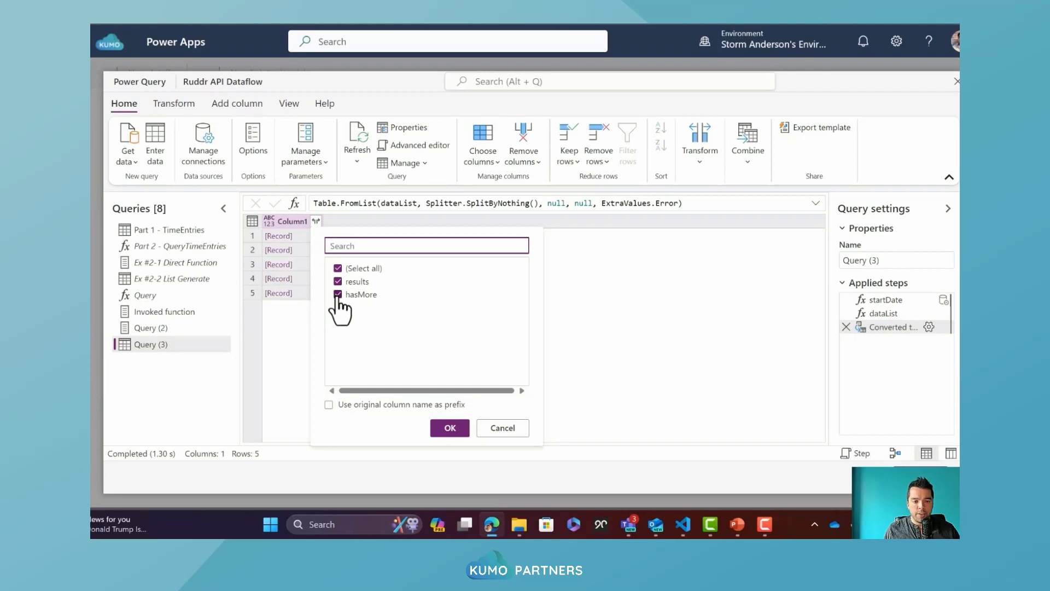
{"action": "left_click", "coordinate": [337, 294]}
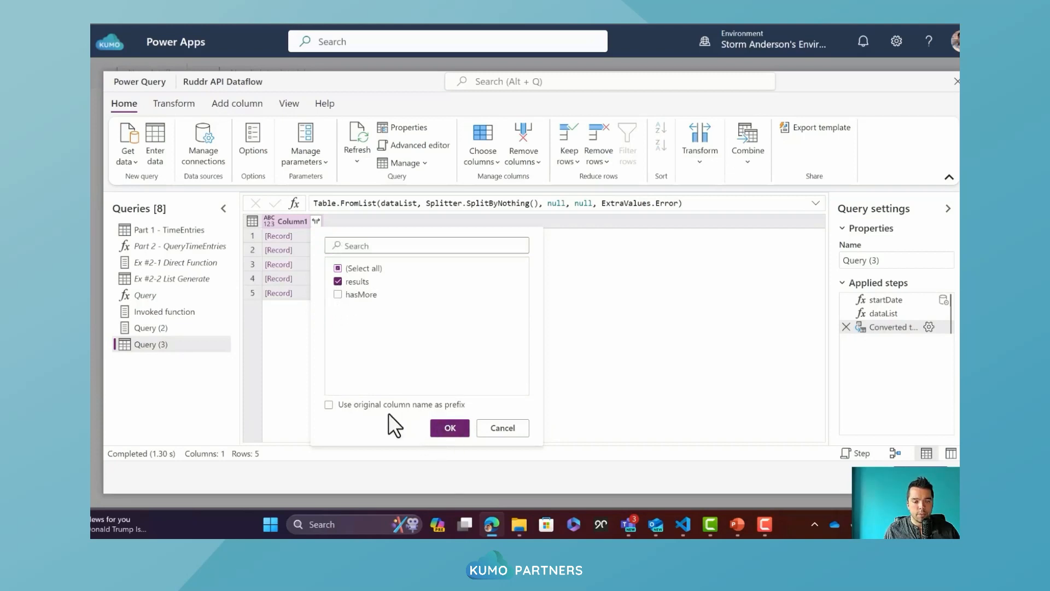
{"action": "left_click", "coordinate": [451, 428]}
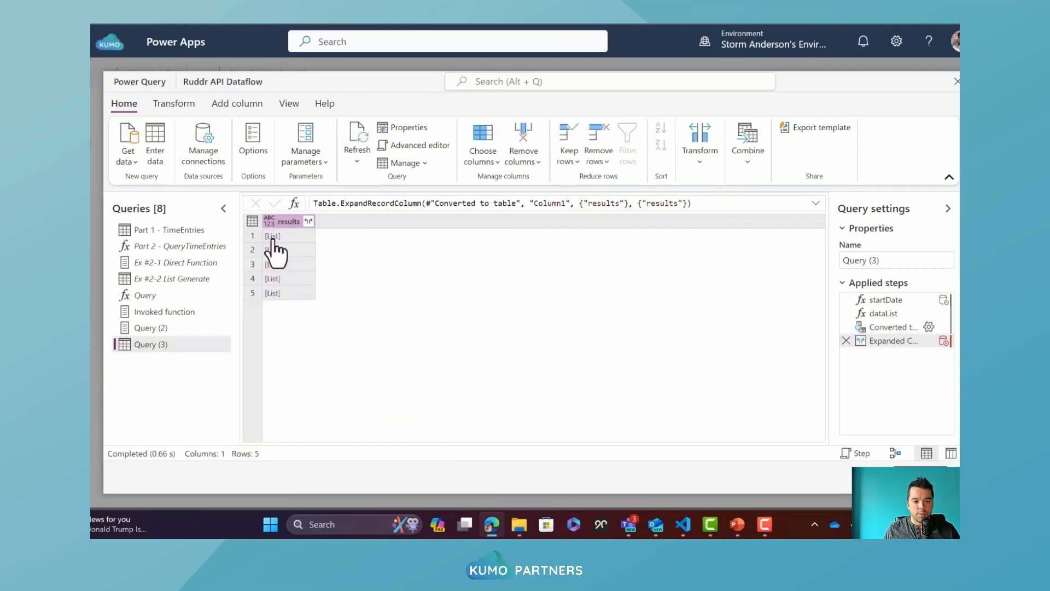
Expand the lists in the results column into rows and look through the resulting records.
{"action": "left_click", "coordinate": [310, 221]}
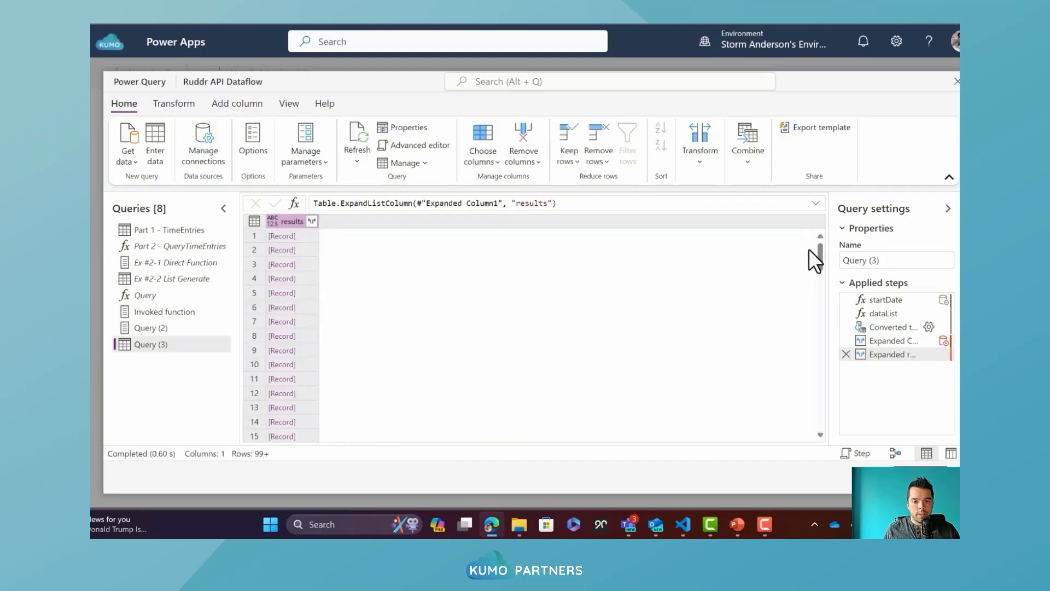
{"action": "left_click_drag", "start_coordinate": [817, 251], "coordinate": [803, 406]}
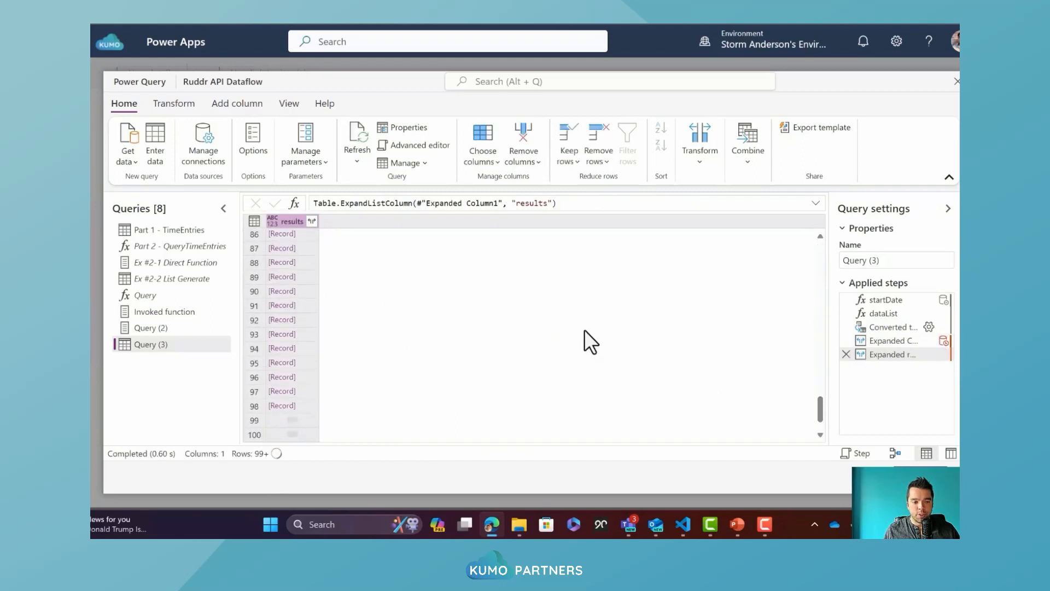
{"action": "scroll", "coordinate": [311, 364], "scroll_direction": "down", "scroll_amount": 2}
{"action": "scroll", "coordinate": [257, 331], "scroll_direction": "down", "scroll_amount": 10}
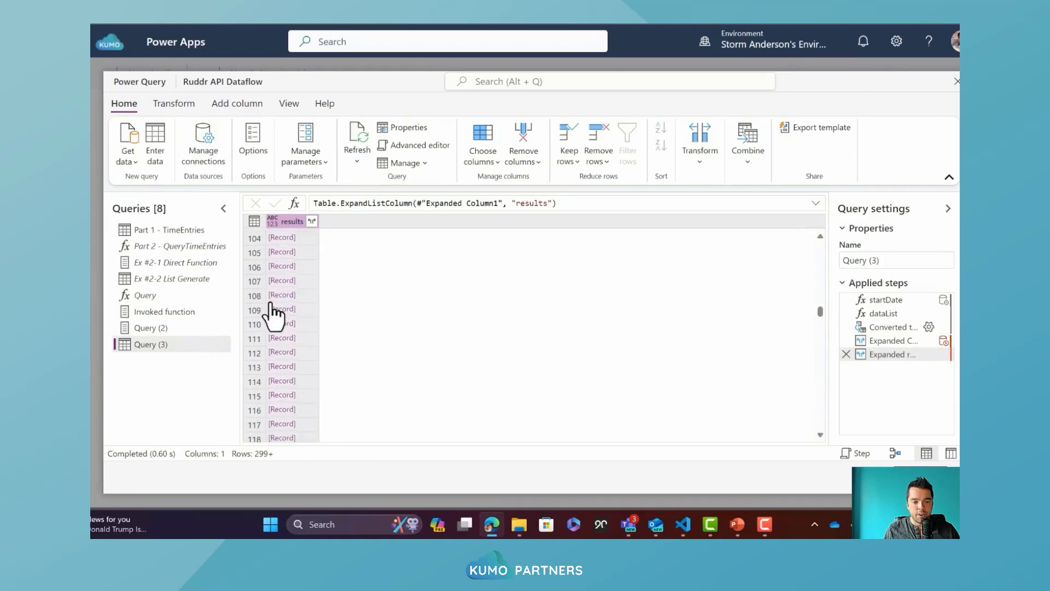
{"action": "left_click_drag", "start_coordinate": [820, 324], "coordinate": [786, 222]}
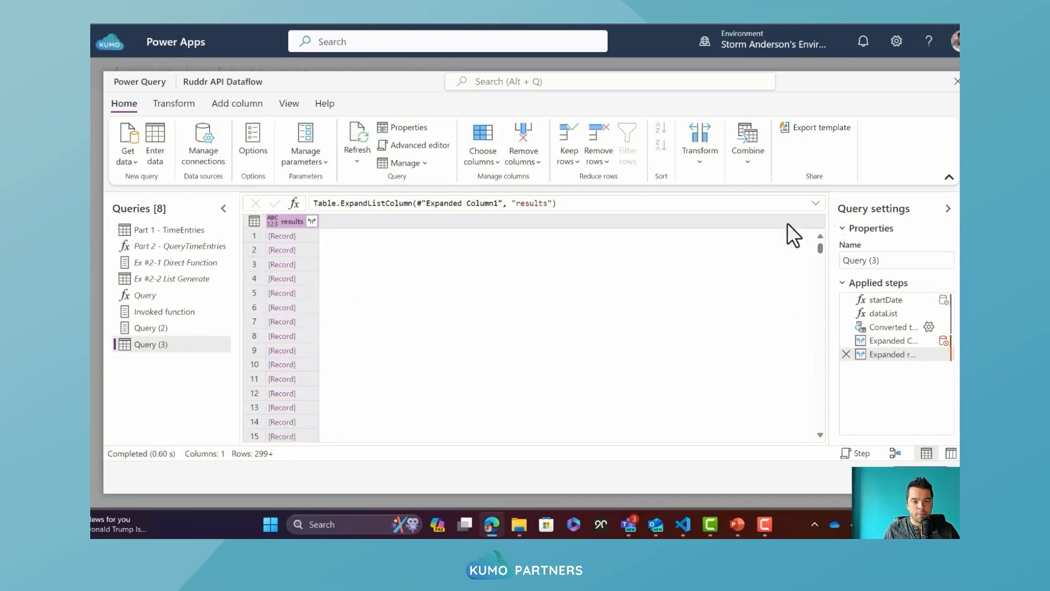
Expand the results records into all of their fields without the original column name as prefix.
{"action": "left_click", "coordinate": [311, 221]}
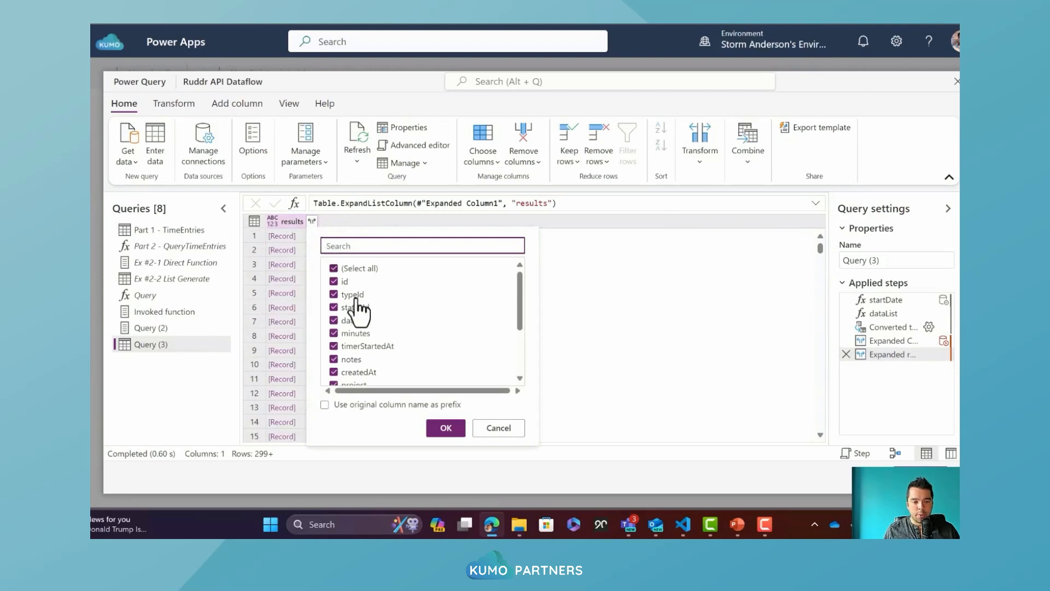
{"action": "scroll", "coordinate": [356, 301], "scroll_direction": "down", "scroll_amount": 2}
{"action": "scroll", "coordinate": [359, 307], "scroll_direction": "up", "scroll_amount": 2}
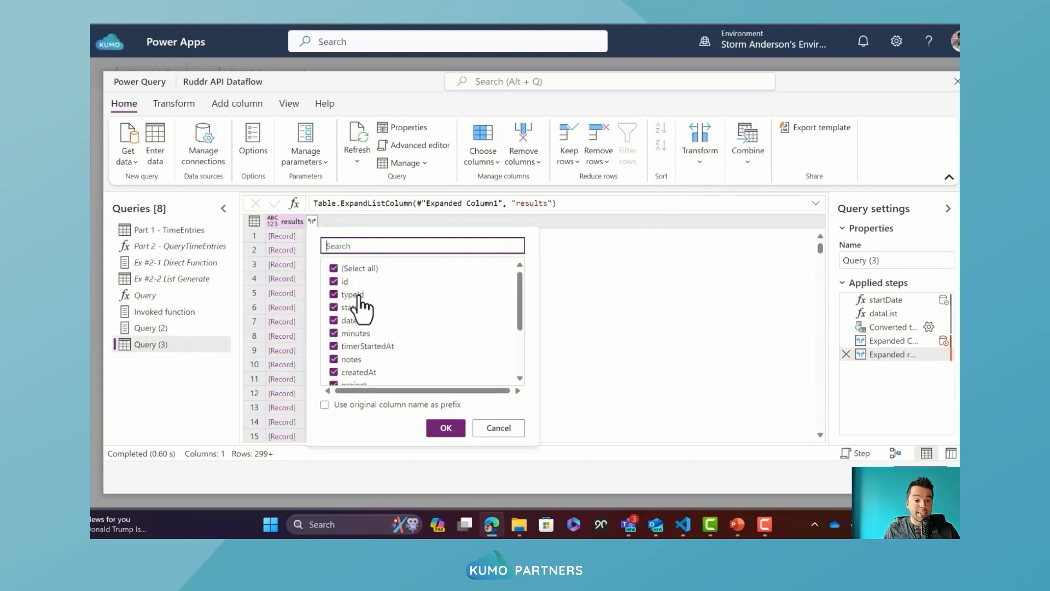
{"action": "left_click", "coordinate": [445, 428]}
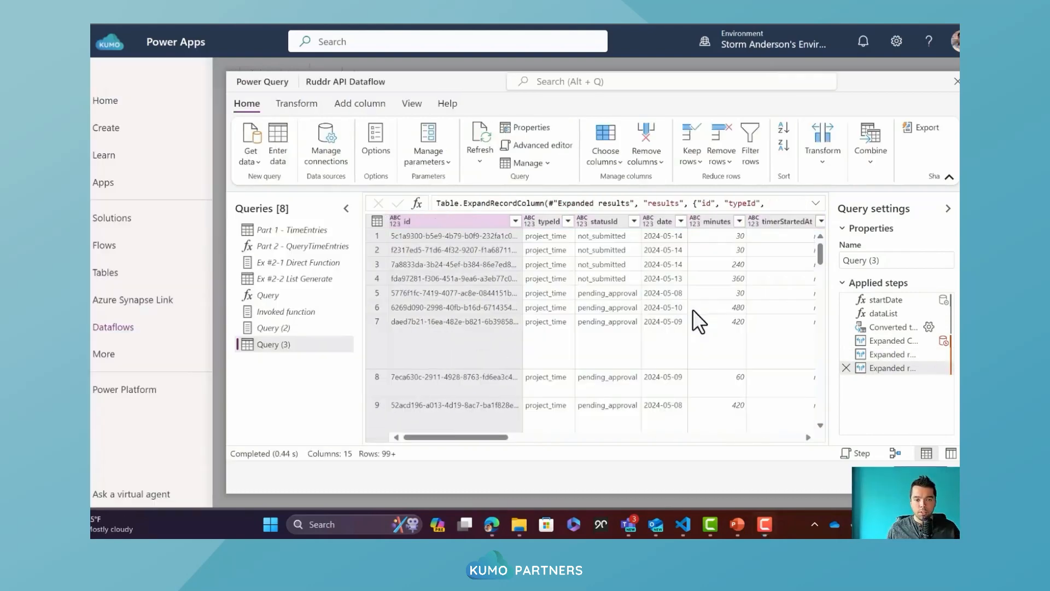
Set the id column's data type to Text and the date column's to Date.
{"action": "left_click", "coordinate": [397, 222]}
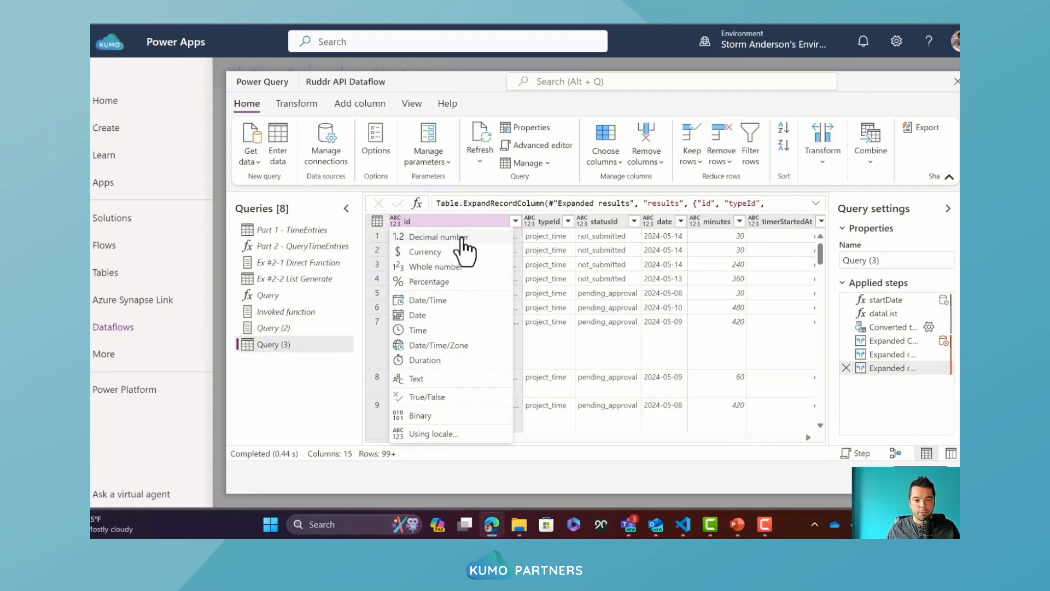
{"action": "left_click", "coordinate": [419, 380]}
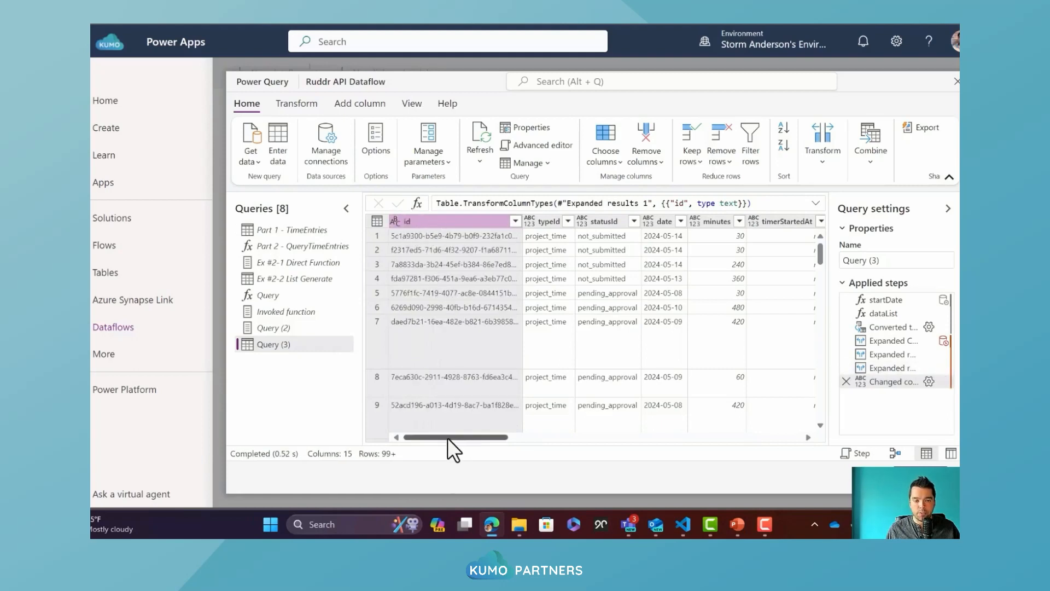
{"action": "left_click_drag", "start_coordinate": [448, 437], "coordinate": [493, 435]}
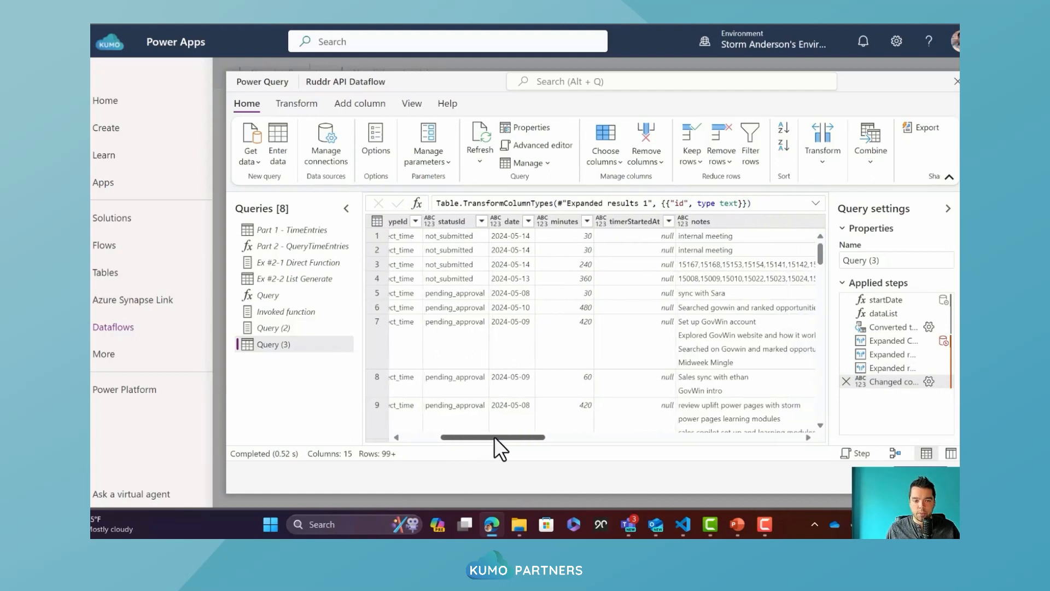
{"action": "left_click", "coordinate": [497, 221]}
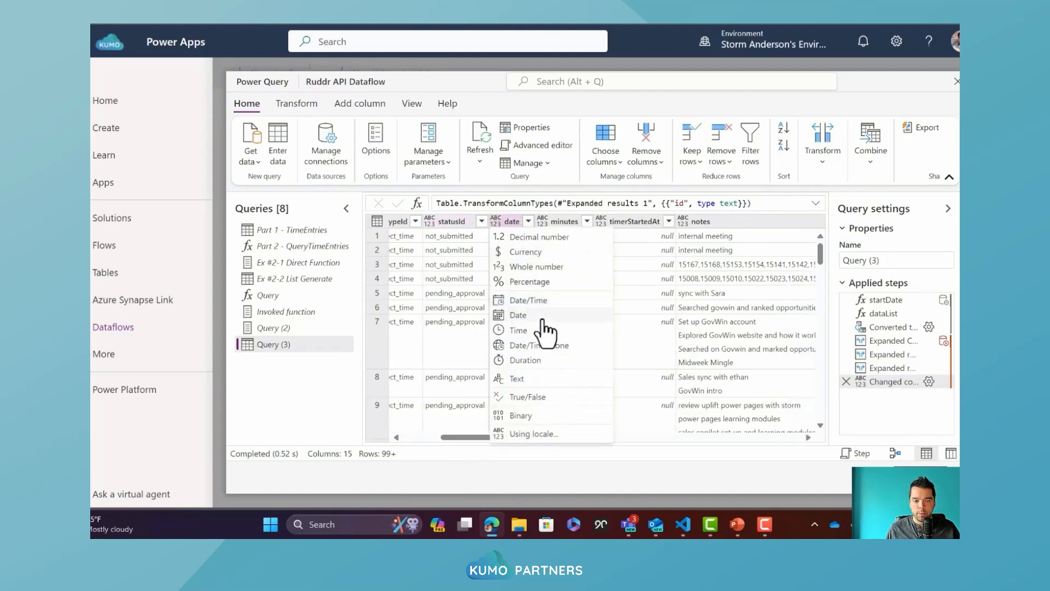
{"action": "left_click", "coordinate": [525, 315]}
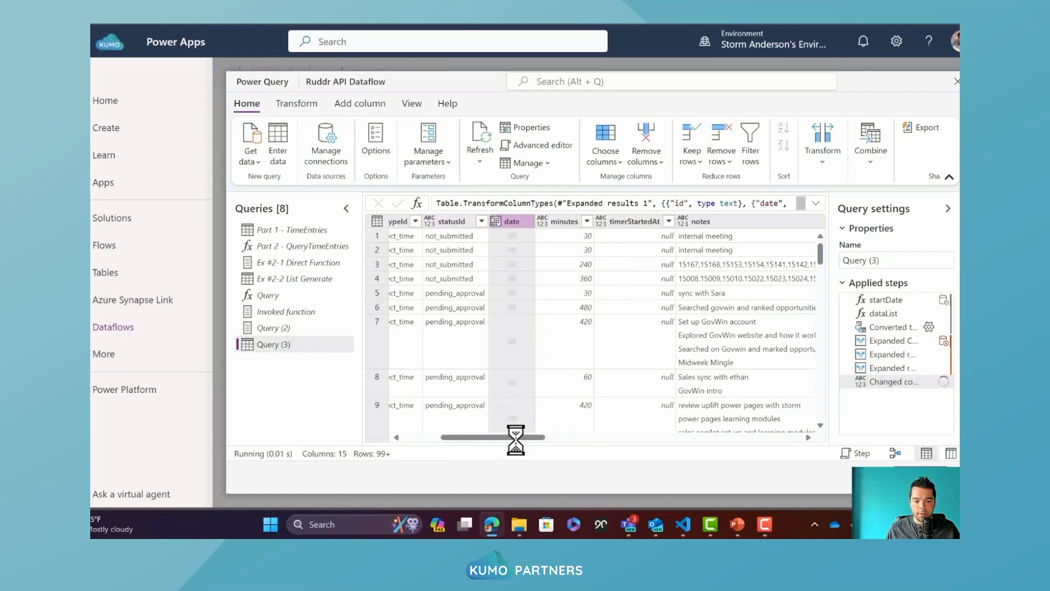
Set the minutes column's data type to Whole number and the createdAt column's to Date/Time.
{"action": "left_click_drag", "start_coordinate": [515, 436], "coordinate": [520, 441]}
{"action": "left_click", "coordinate": [526, 222]}
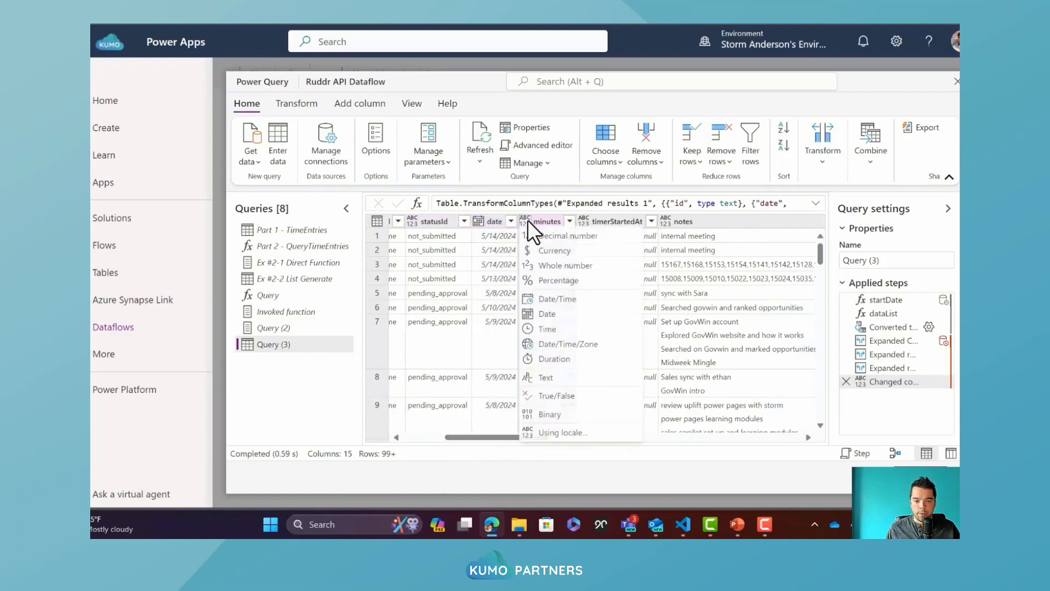
{"action": "left_click", "coordinate": [564, 266]}
{"action": "left_click_drag", "start_coordinate": [473, 437], "coordinate": [730, 436]}
{"action": "left_click", "coordinate": [481, 221]}
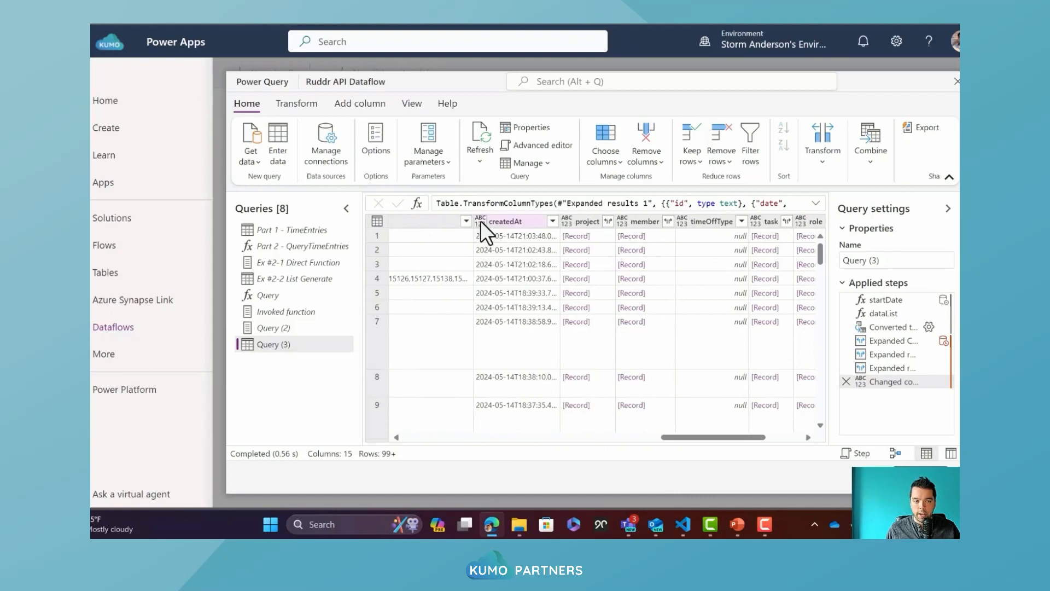
{"action": "left_click", "coordinate": [511, 301]}
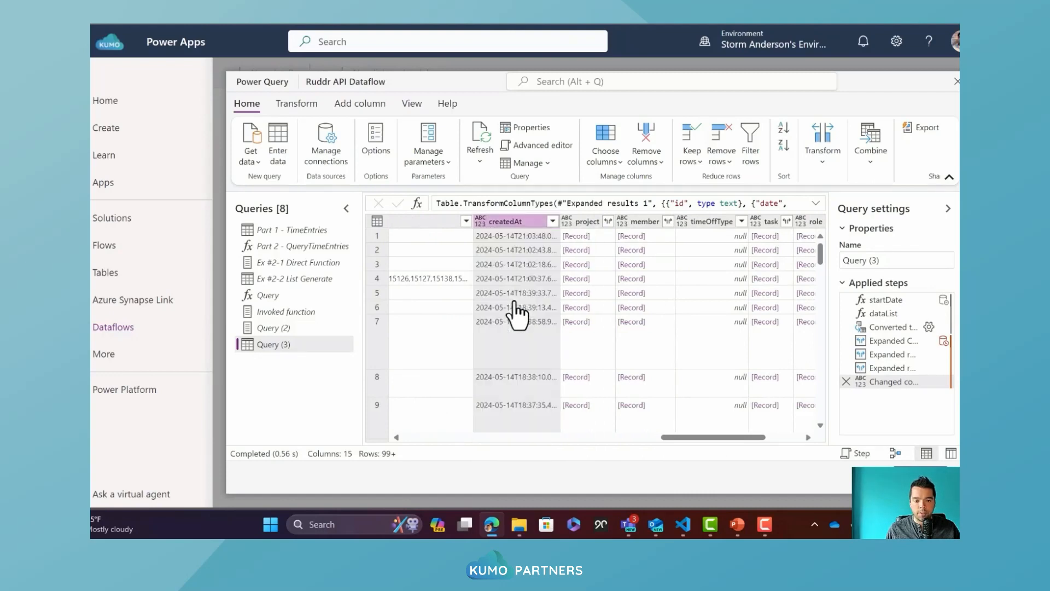
Expand project into id, name and client, and project.client into id and name, using the original column names as prefix.
{"action": "left_click_drag", "start_coordinate": [710, 438], "coordinate": [736, 436]}
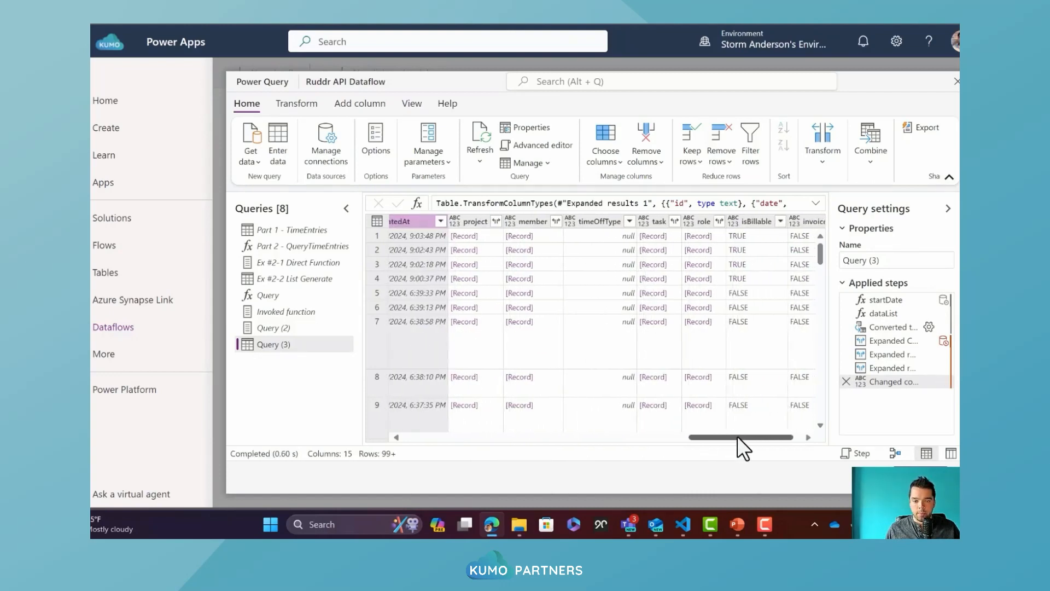
{"action": "left_click", "coordinate": [496, 220]}
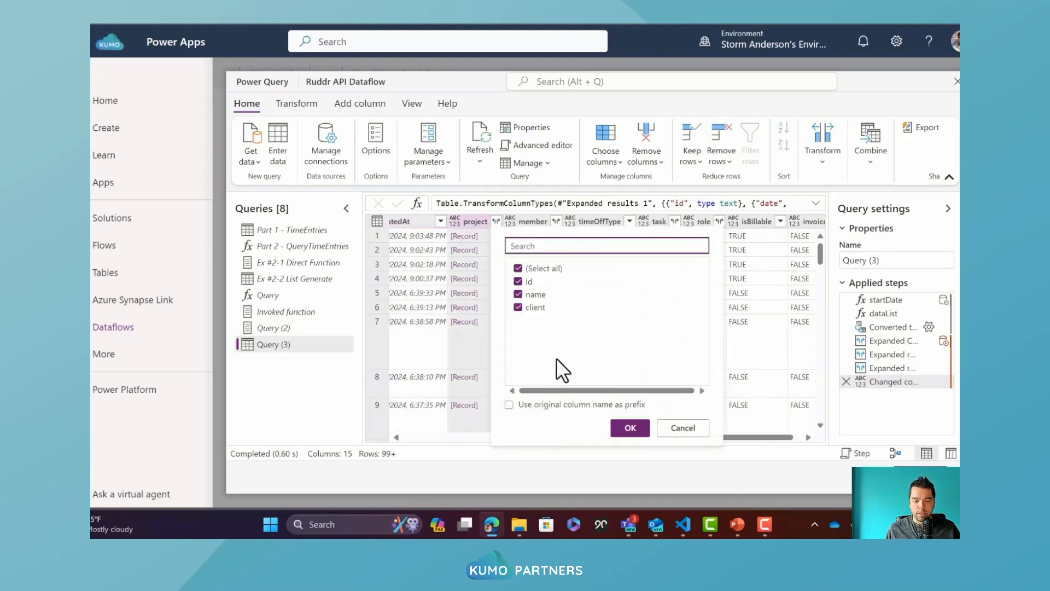
{"action": "left_click", "coordinate": [543, 405]}
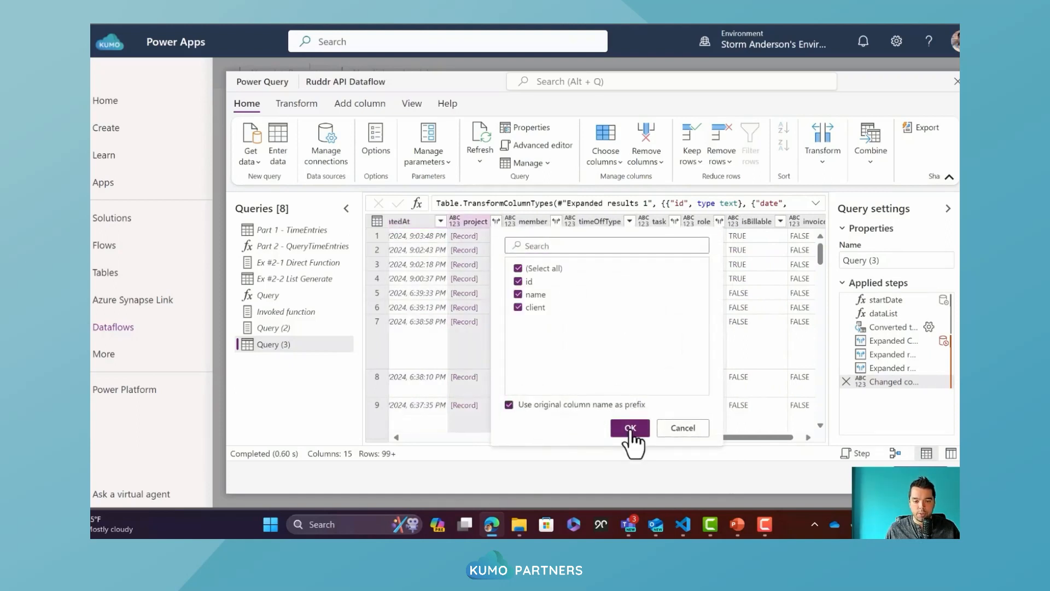
{"action": "left_click", "coordinate": [630, 428]}
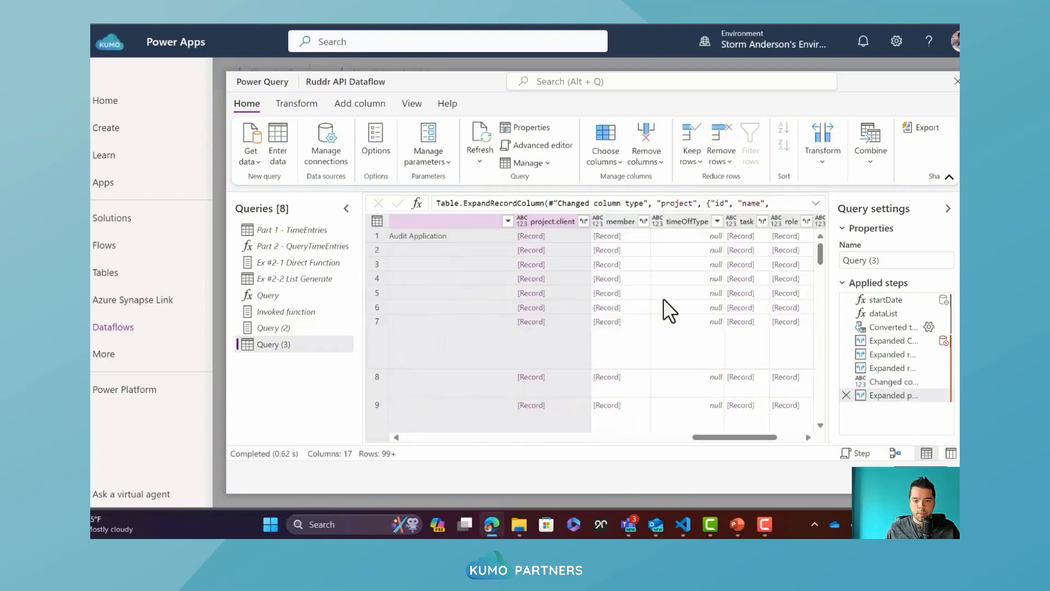
{"action": "left_click", "coordinate": [585, 222]}
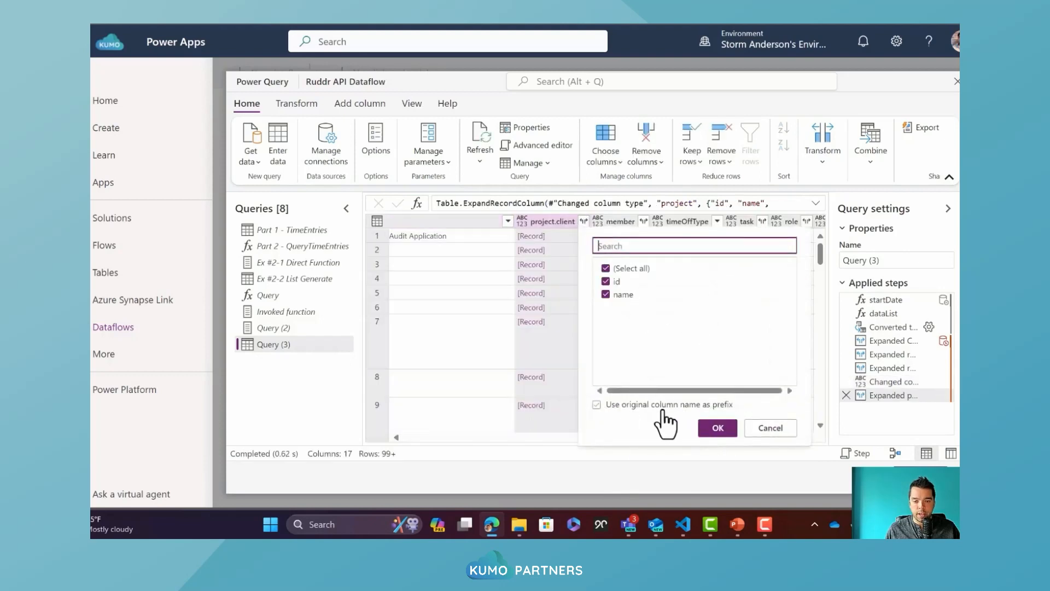
{"action": "left_click", "coordinate": [718, 428]}
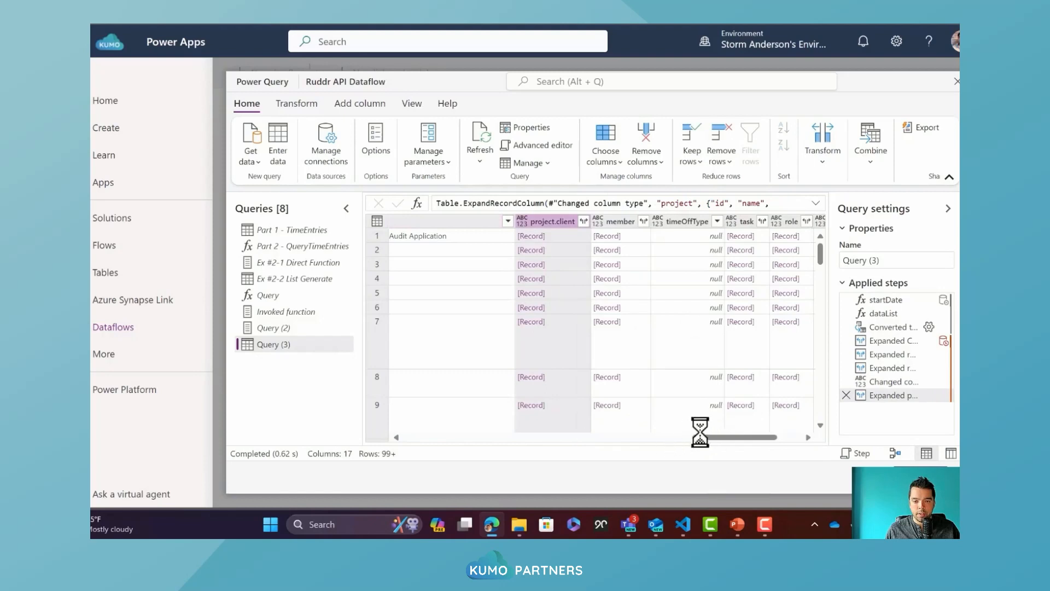
Expand the member, task and role records into their fields with the original column names as prefix.
{"action": "left_click_drag", "start_coordinate": [679, 437], "coordinate": [741, 436]}
{"action": "left_click", "coordinate": [524, 221]}
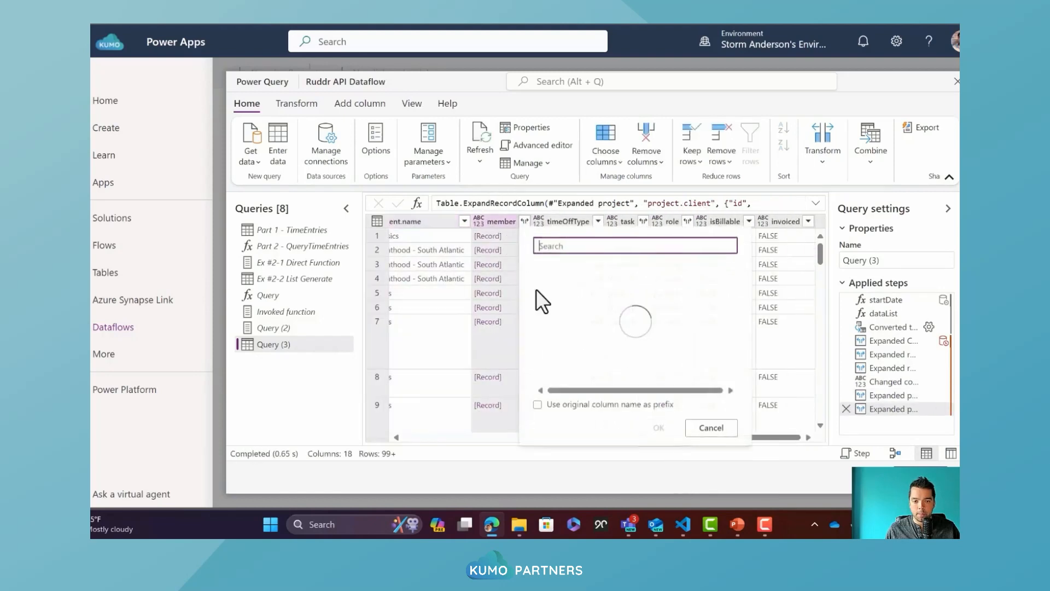
{"action": "left_click", "coordinate": [555, 428]}
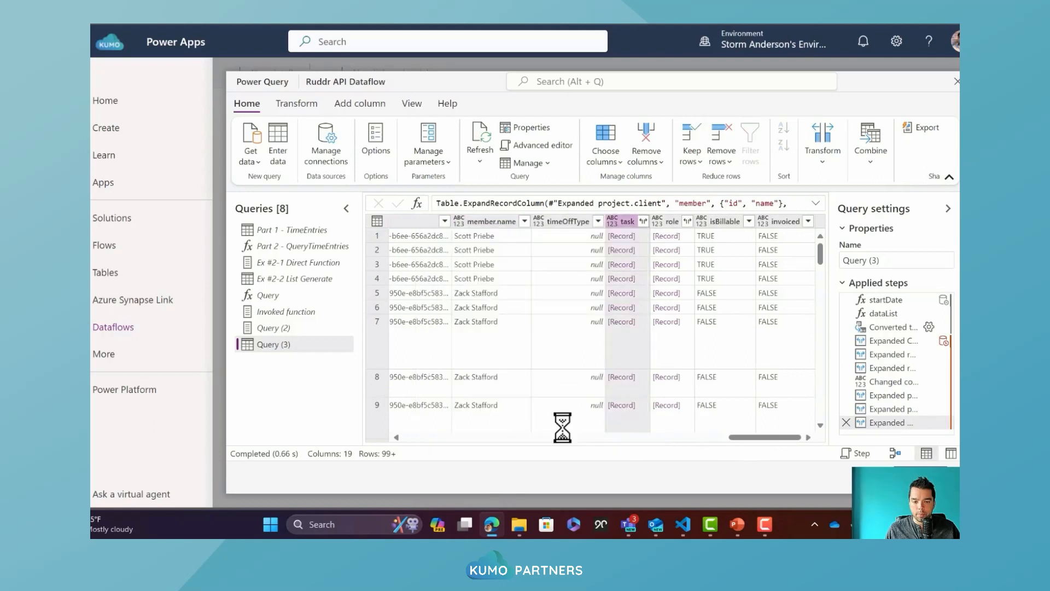
{"action": "left_click_drag", "start_coordinate": [750, 437], "coordinate": [790, 441]}
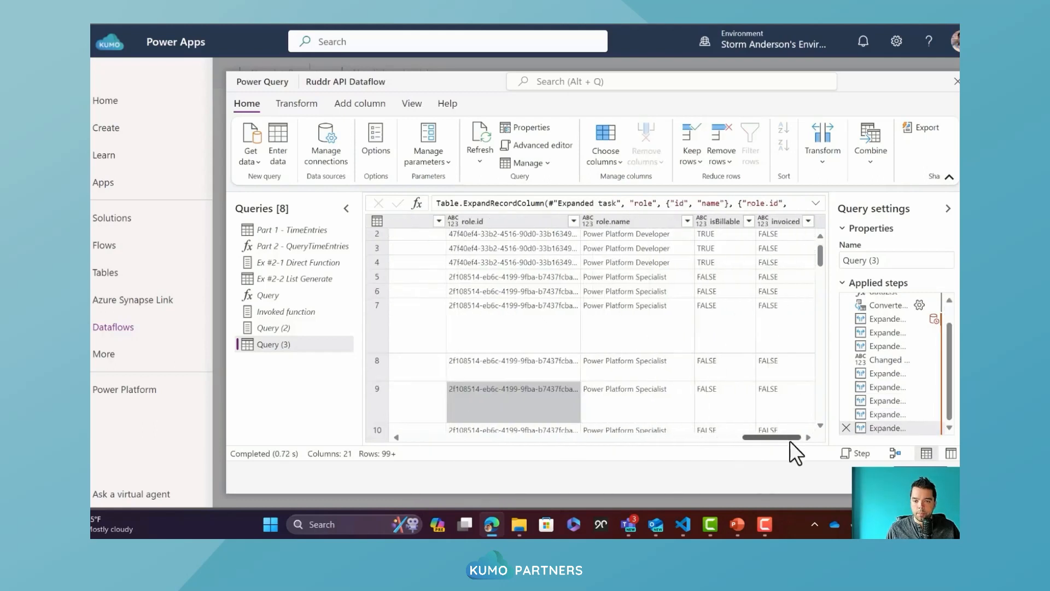
Set the data type of the isBillable and invoiced columns to True/False.
{"action": "left_click", "coordinate": [701, 220]}
{"action": "left_click", "coordinate": [634, 404]}
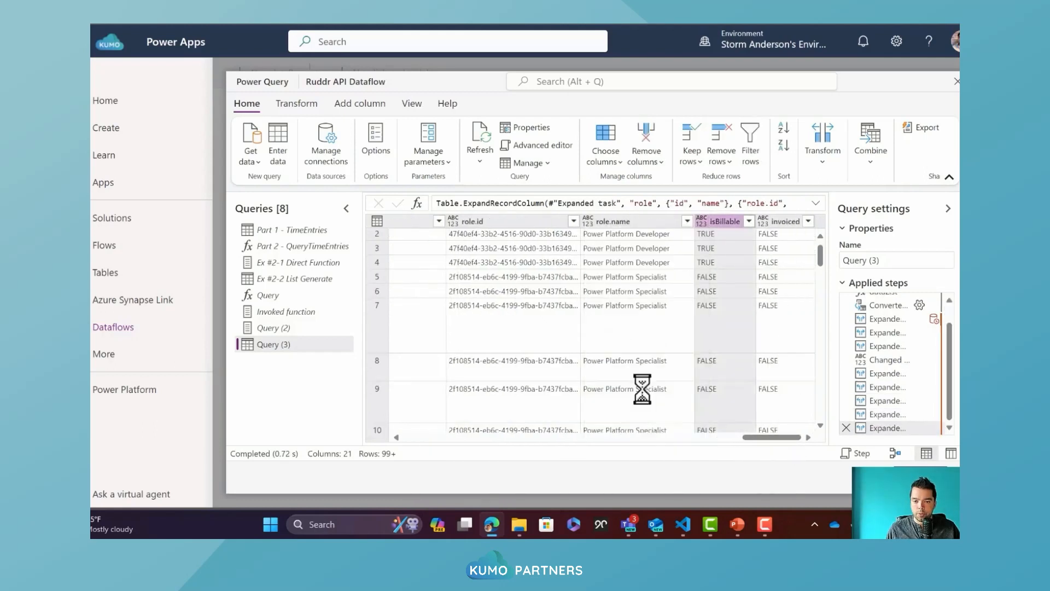
{"action": "left_click", "coordinate": [762, 221]}
{"action": "left_click", "coordinate": [681, 404]}
Load the full value list of the id column's filter and exclude the null rows.
{"action": "left_click_drag", "start_coordinate": [771, 437], "coordinate": [392, 435]}
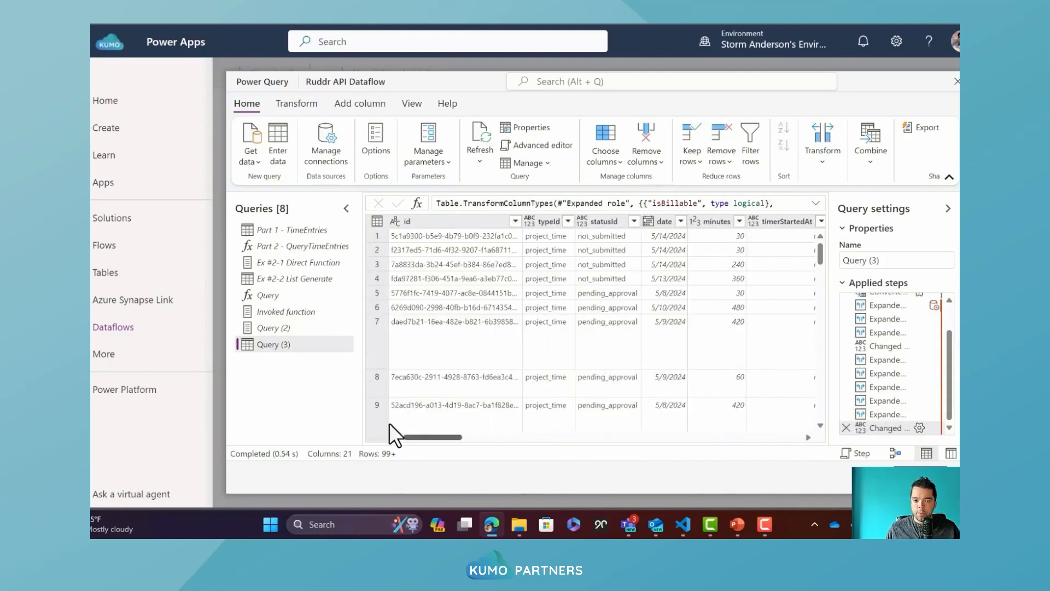
{"action": "left_click", "coordinate": [515, 221]}
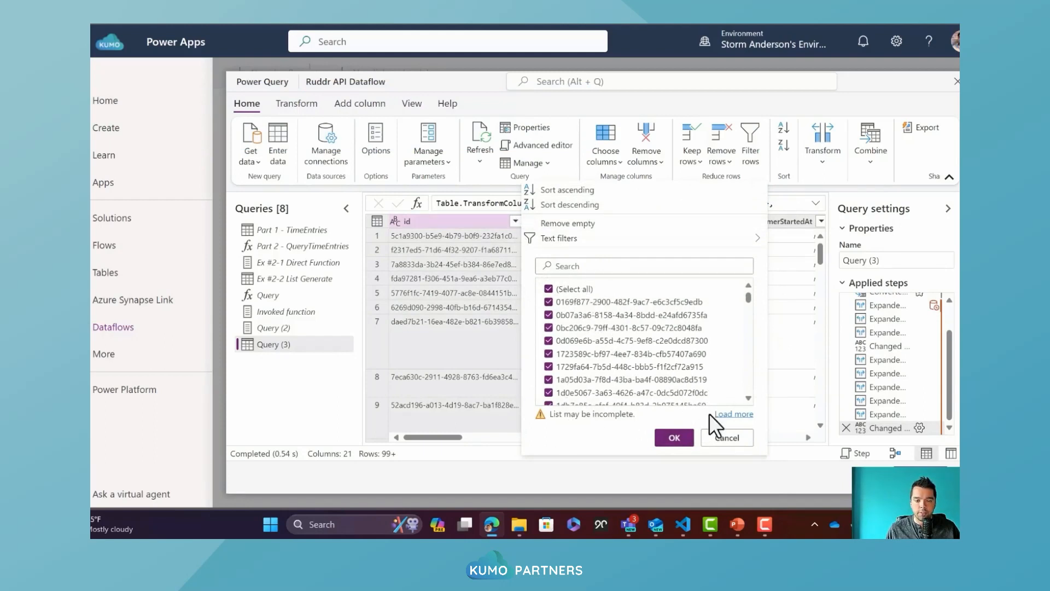
{"action": "left_click", "coordinate": [735, 414]}
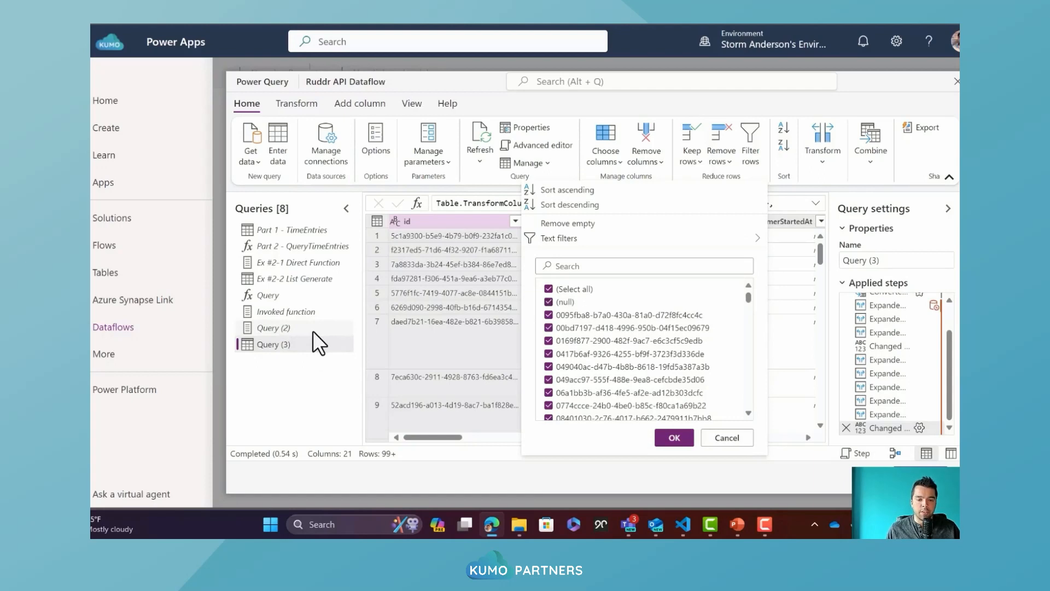
{"action": "left_click", "coordinate": [548, 302]}
{"action": "left_click", "coordinate": [673, 437]}
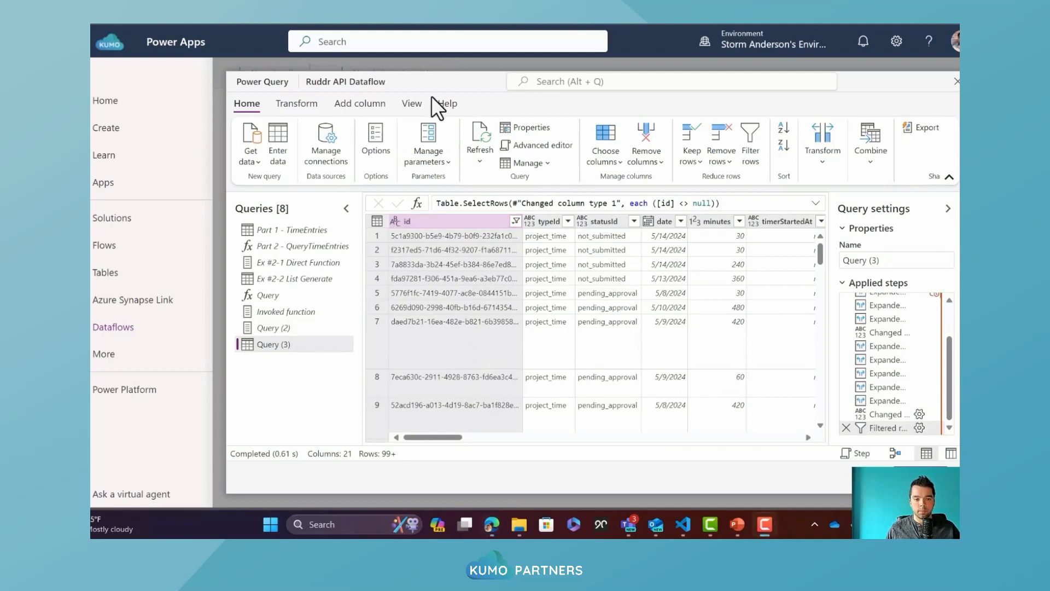
Rename the Query (3) query as TimeEntriesV2.
{"action": "double_click", "coordinate": [289, 346]}
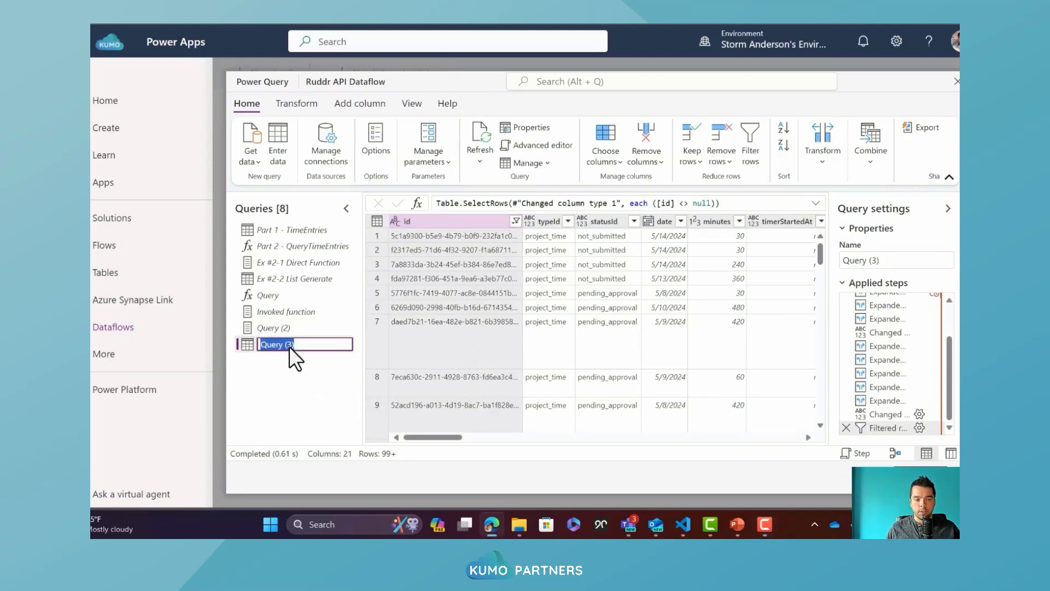
{"action": "type", "text": "T"}
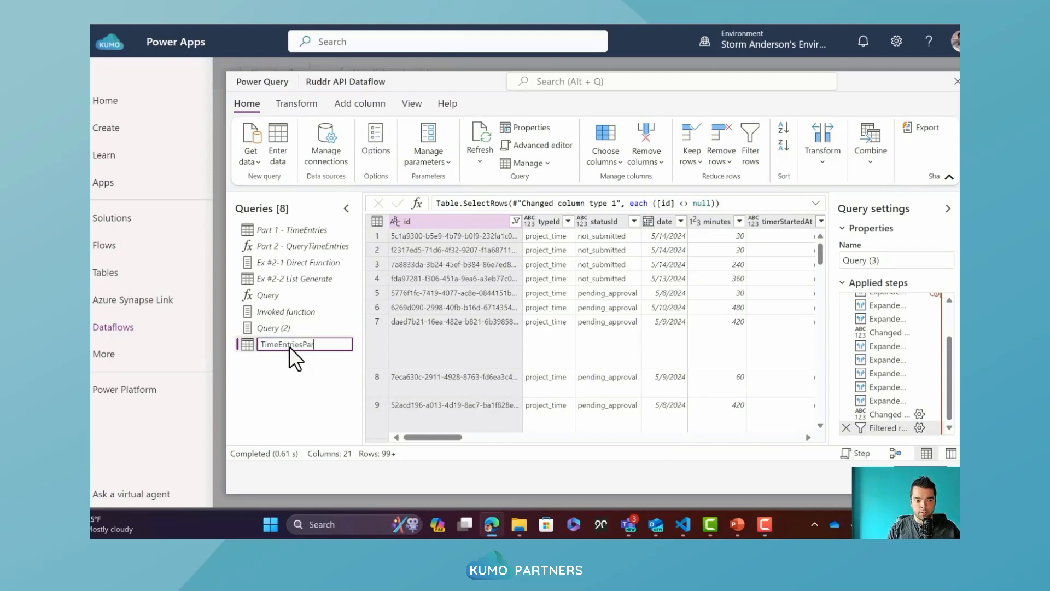
{"action": "type", "text": "imeEntriesV2"}
{"action": "key", "text": "Return"}
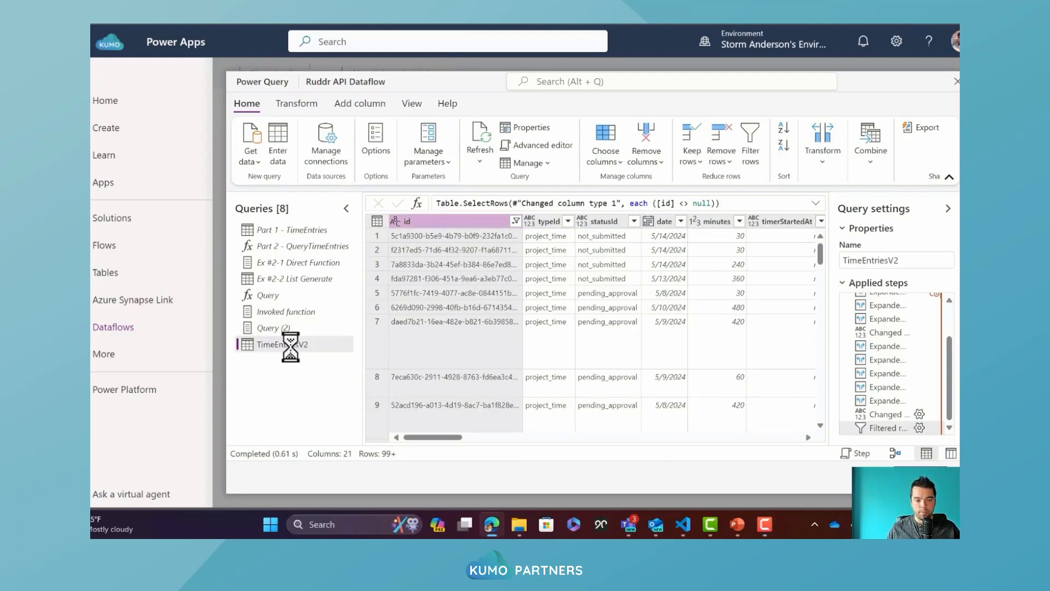
Continue to table mapping and set the TimeEntriesV2 query to load to a new table.
{"action": "left_click", "coordinate": [921, 477]}
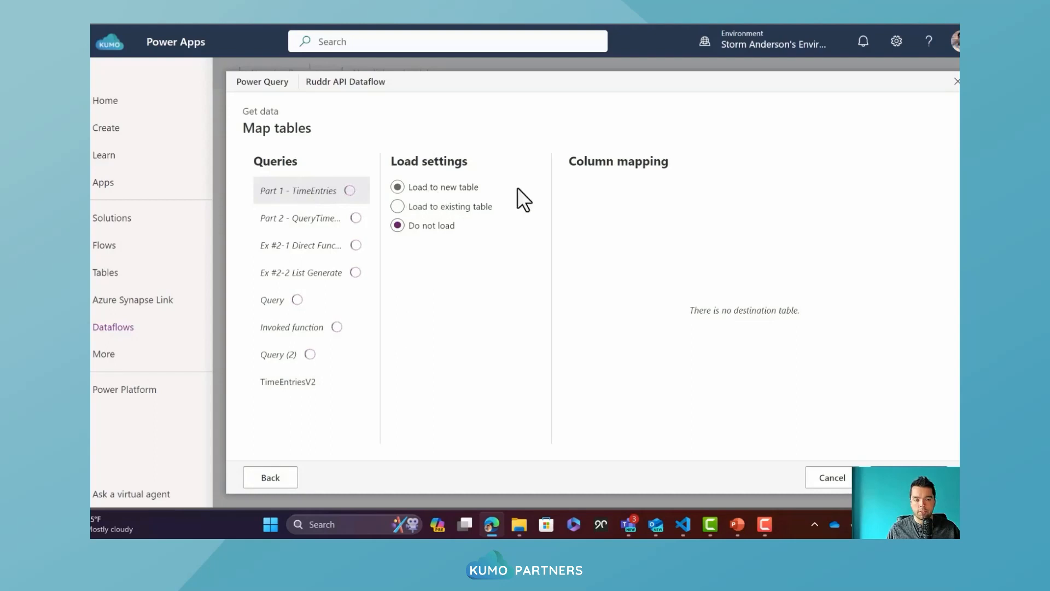
{"action": "left_click", "coordinate": [292, 382]}
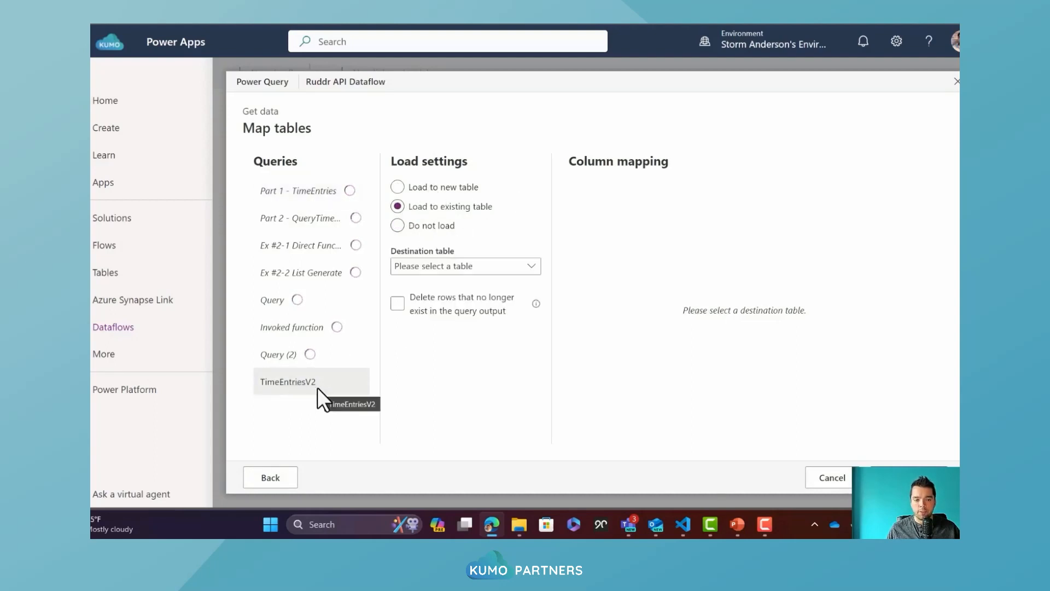
{"action": "left_click", "coordinate": [424, 188]}
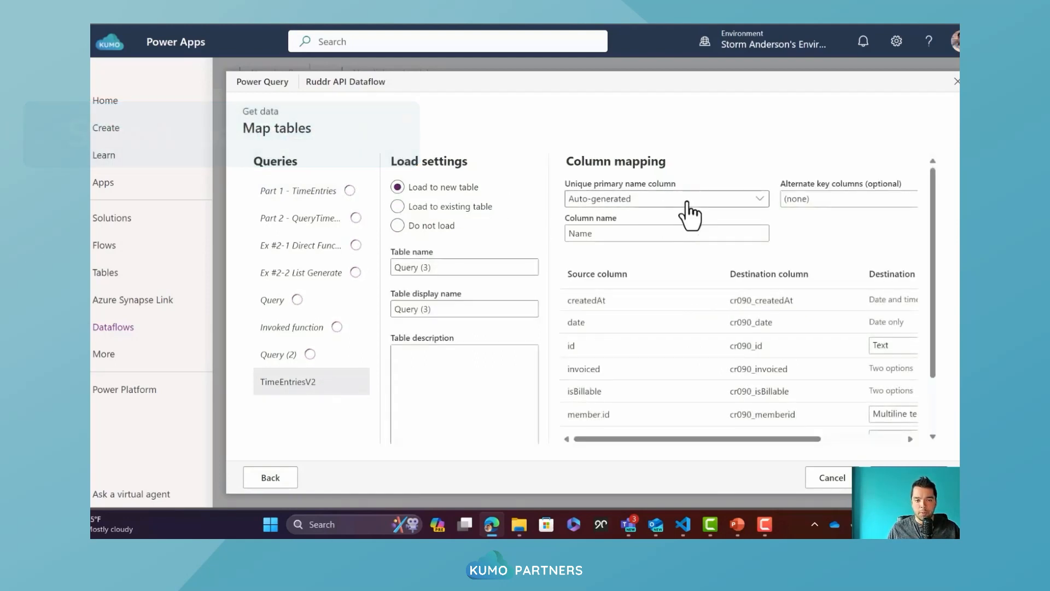
Try to name the destination table Time Entries Part 2.
{"action": "key", "text": "ctrl+a"}
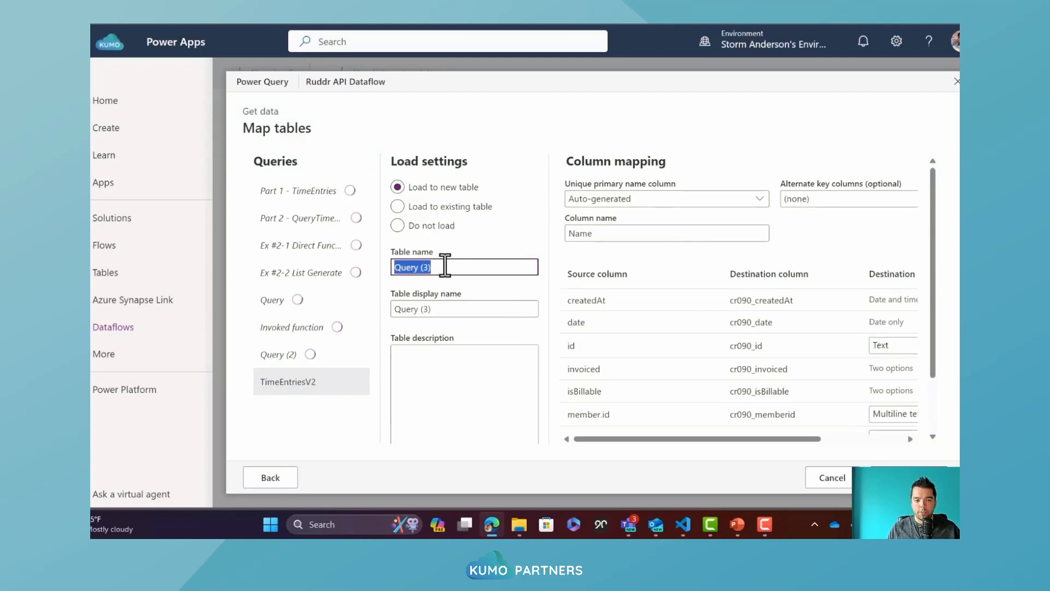
{"action": "key", "text": "BackSpace"}
{"action": "type", "text": "Ti"}
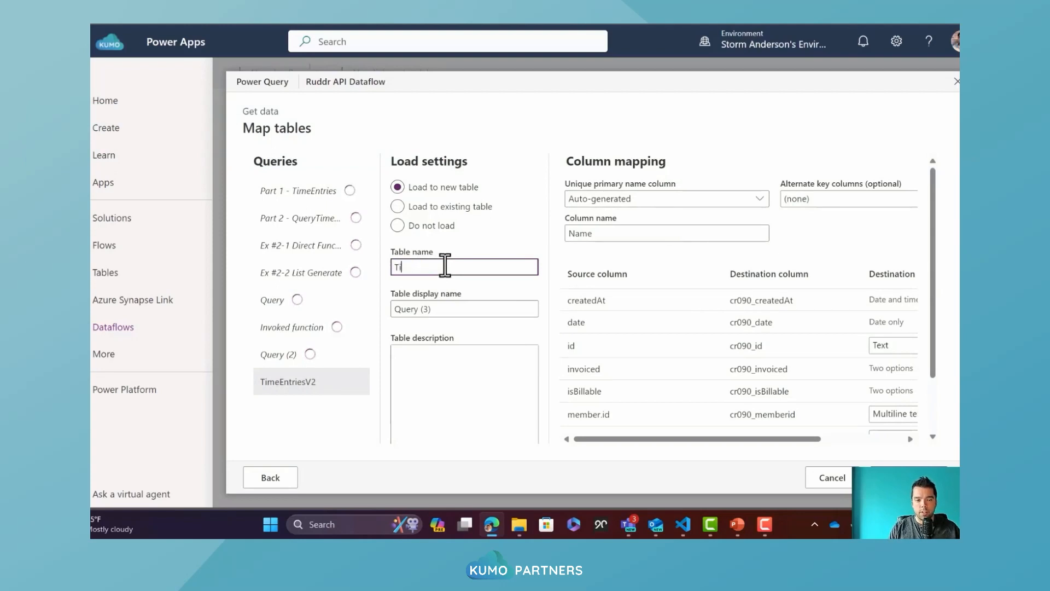
{"action": "type", "text": "me Entries Part 2"}
{"action": "key", "text": "Tab"}
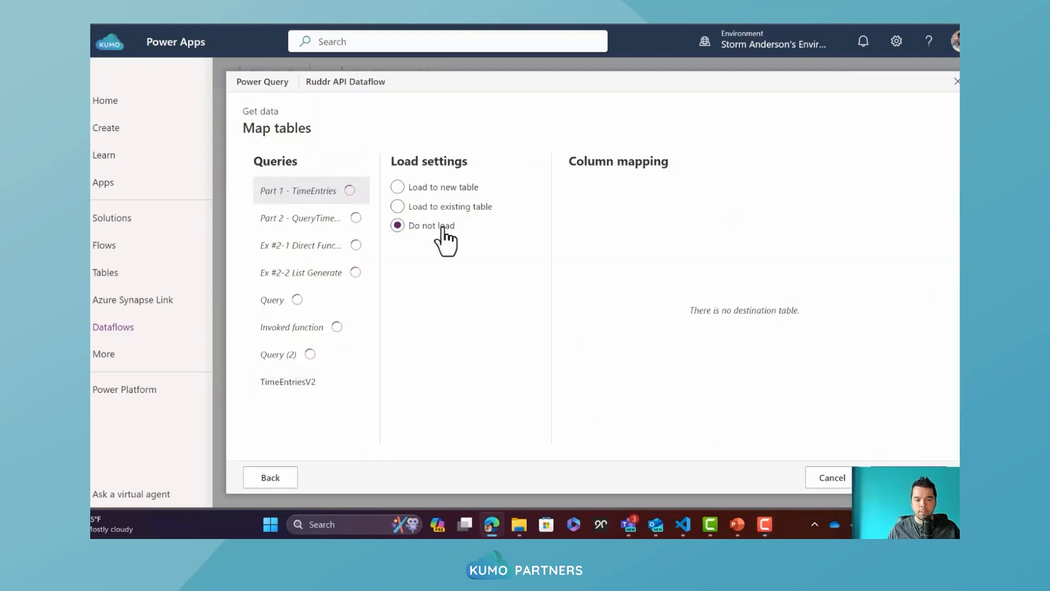
Set both the table name and the display name of the TimeEntriesV2 destination table to Ruddr Time Entries.
{"action": "left_click", "coordinate": [282, 378]}
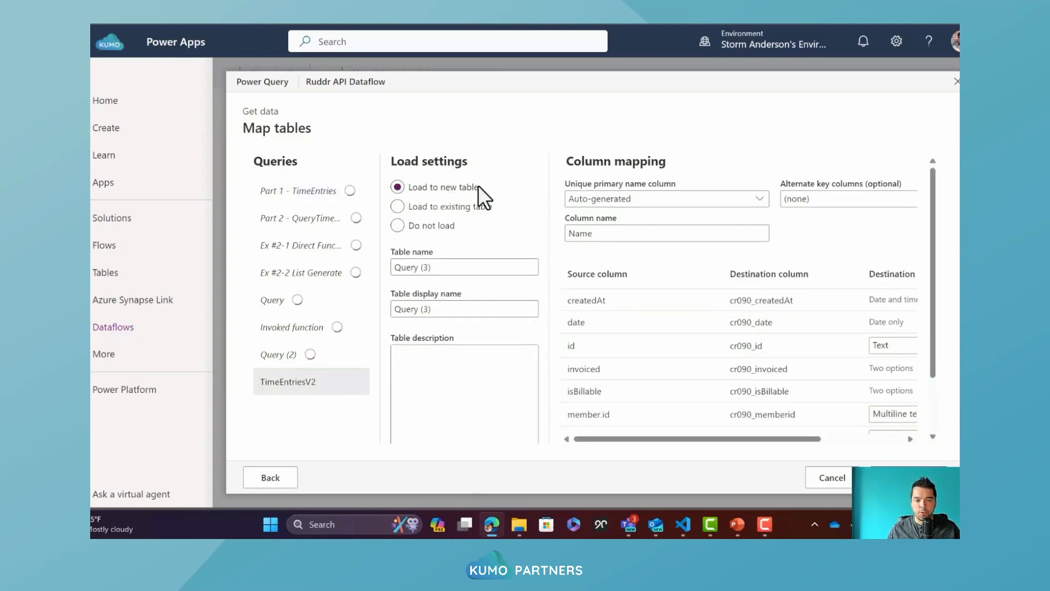
{"action": "triple_click", "coordinate": [459, 266]}
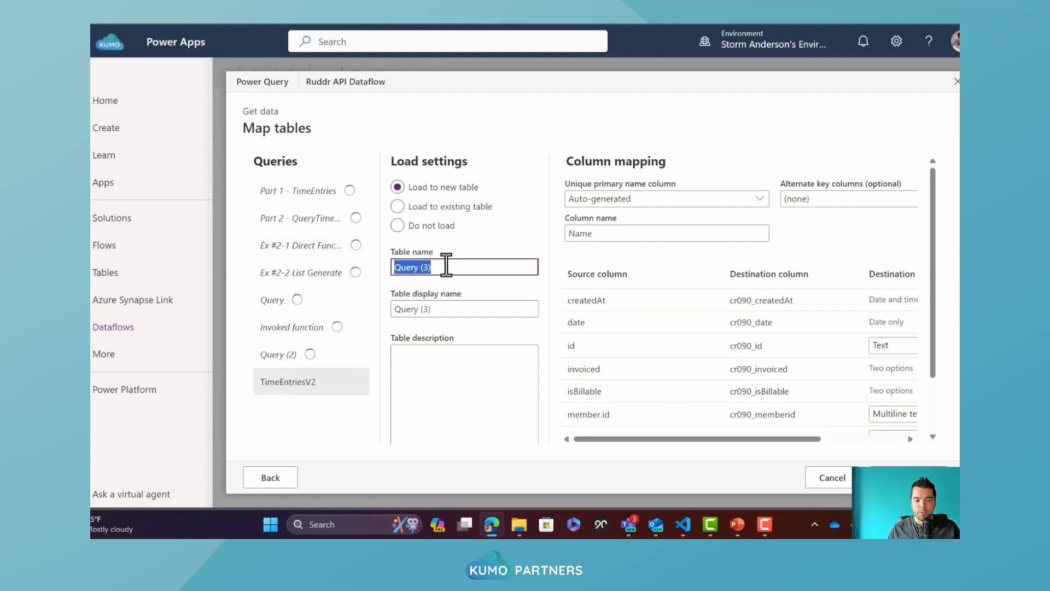
{"action": "type", "text": "Ruddr T"}
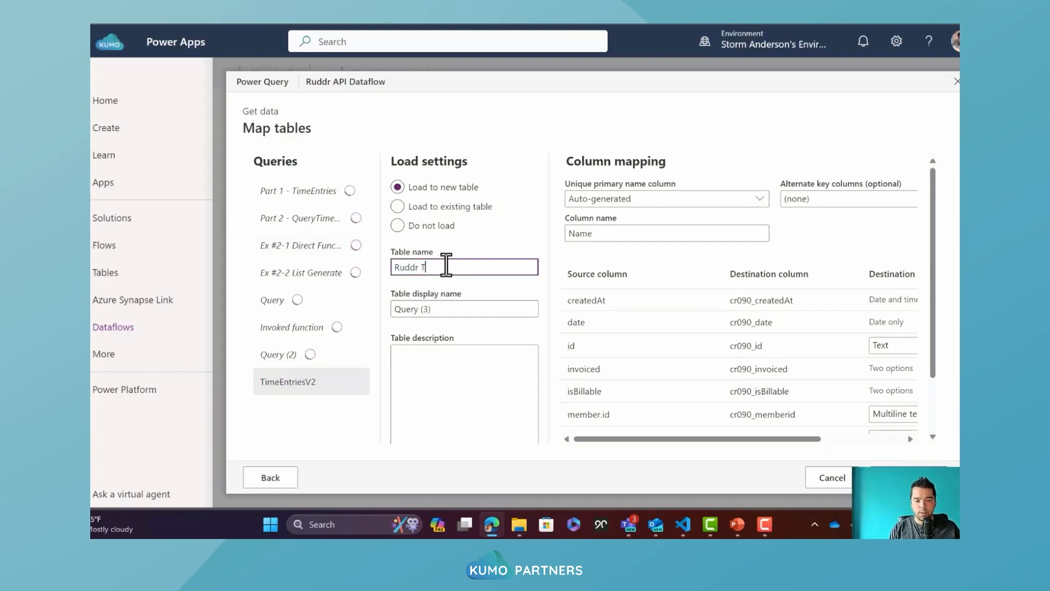
{"action": "type", "text": "ime Entries"}
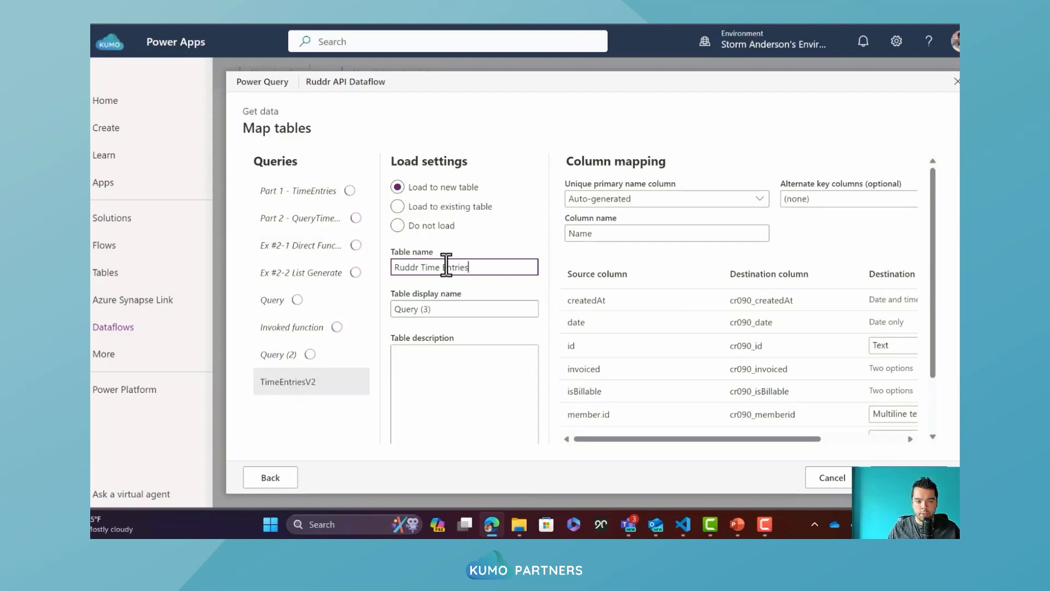
{"action": "key", "text": "ctrl+a"}
{"action": "key", "text": "ctrl+c"}
{"action": "key", "text": "Tab"}
{"action": "key", "text": "ctrl+v"}
Keep the unique primary name column auto-generated and choose cr090_id as the alternate key column.
{"action": "left_click", "coordinate": [662, 202]}
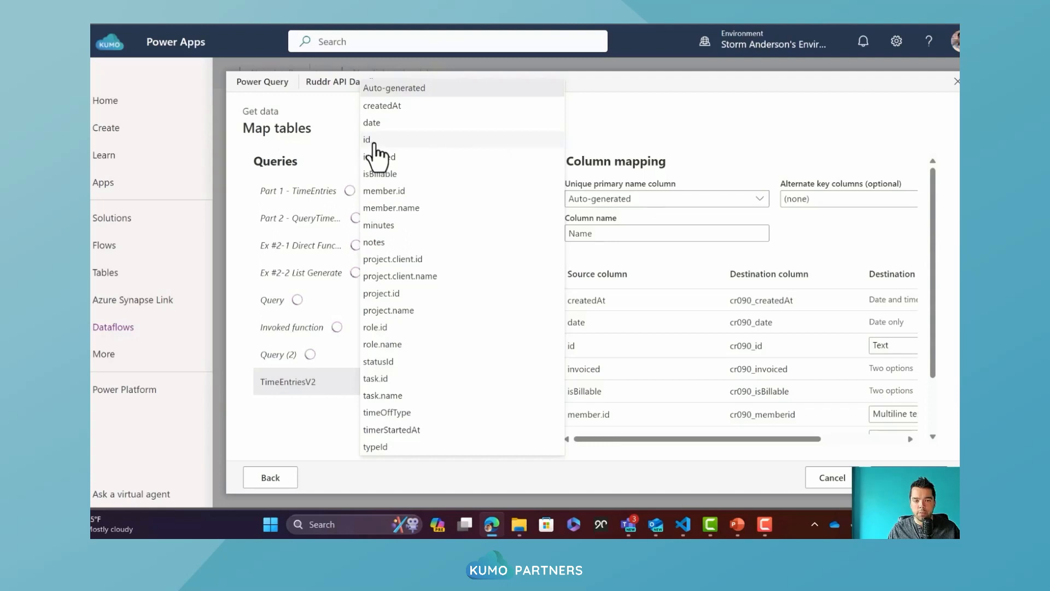
{"action": "left_click", "coordinate": [630, 201]}
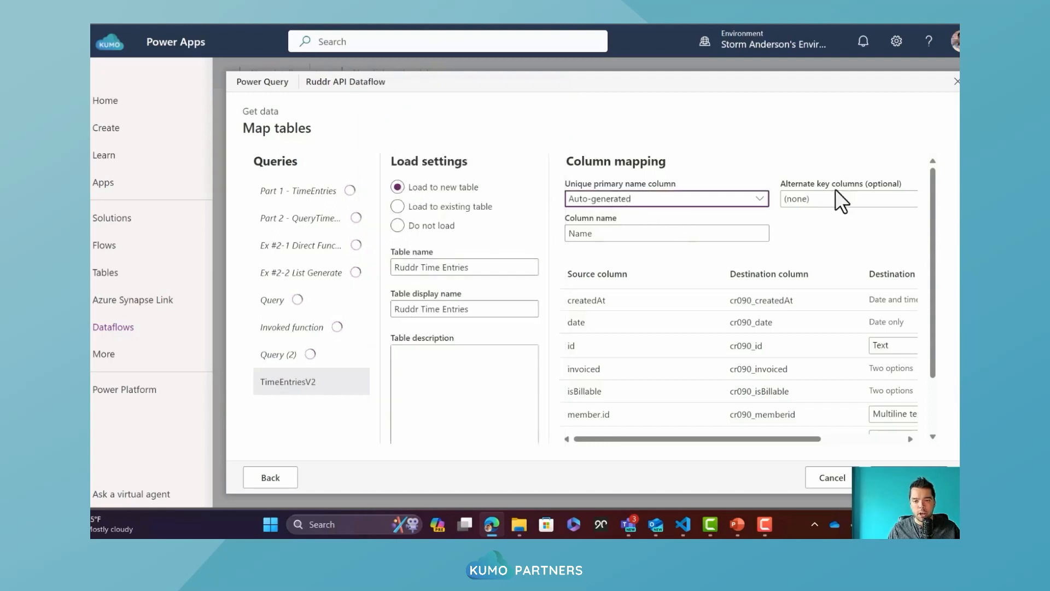
{"action": "left_click", "coordinate": [825, 206]}
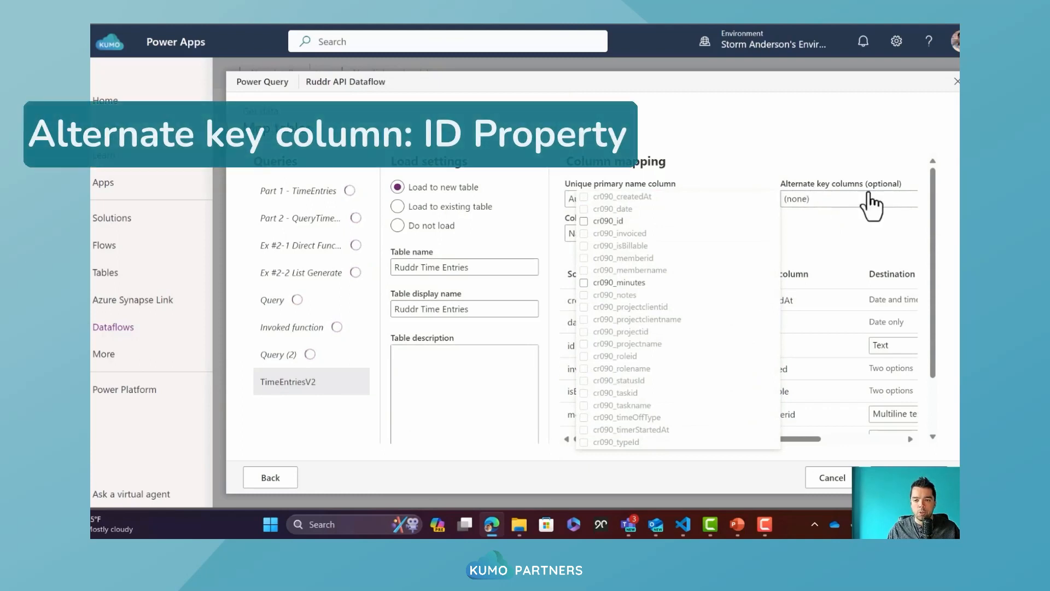
{"action": "left_click", "coordinate": [603, 223]}
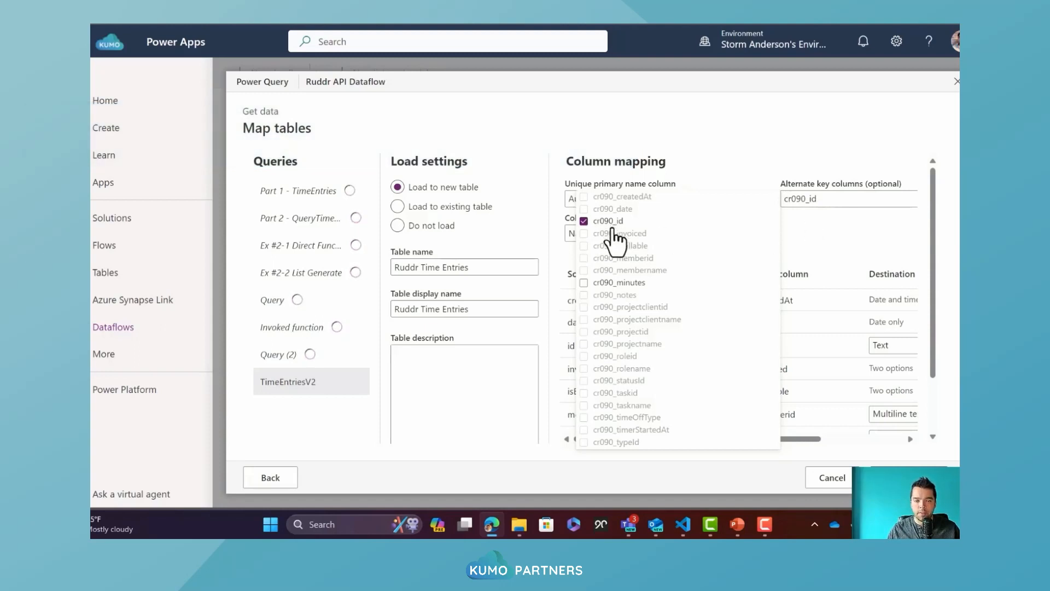
{"action": "left_click", "coordinate": [833, 234]}
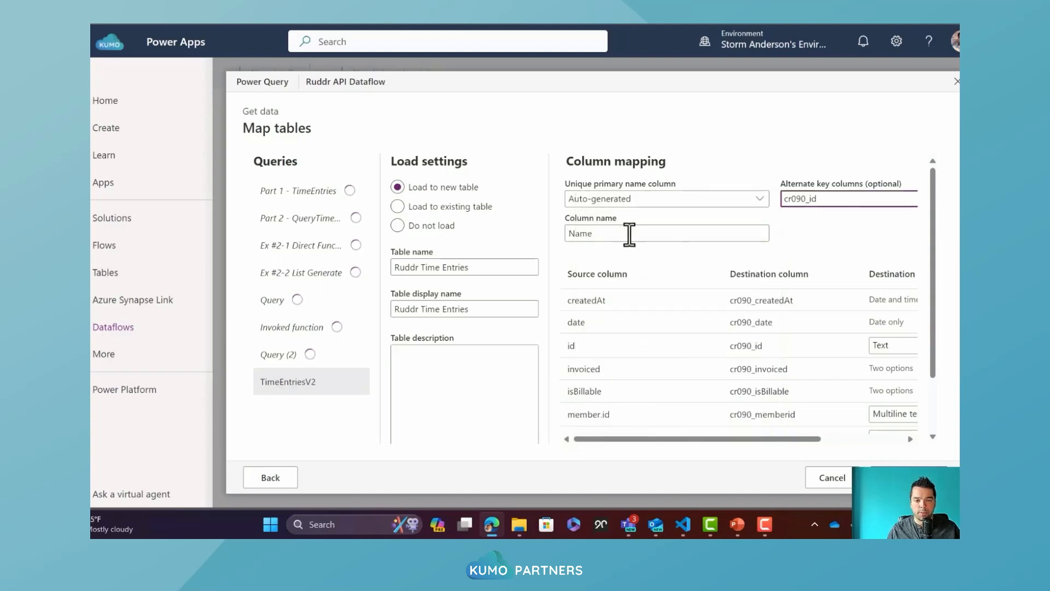
Set the destination column type of member.id and member.name to Text.
{"action": "scroll", "coordinate": [809, 236], "scroll_direction": "down", "scroll_amount": 2}
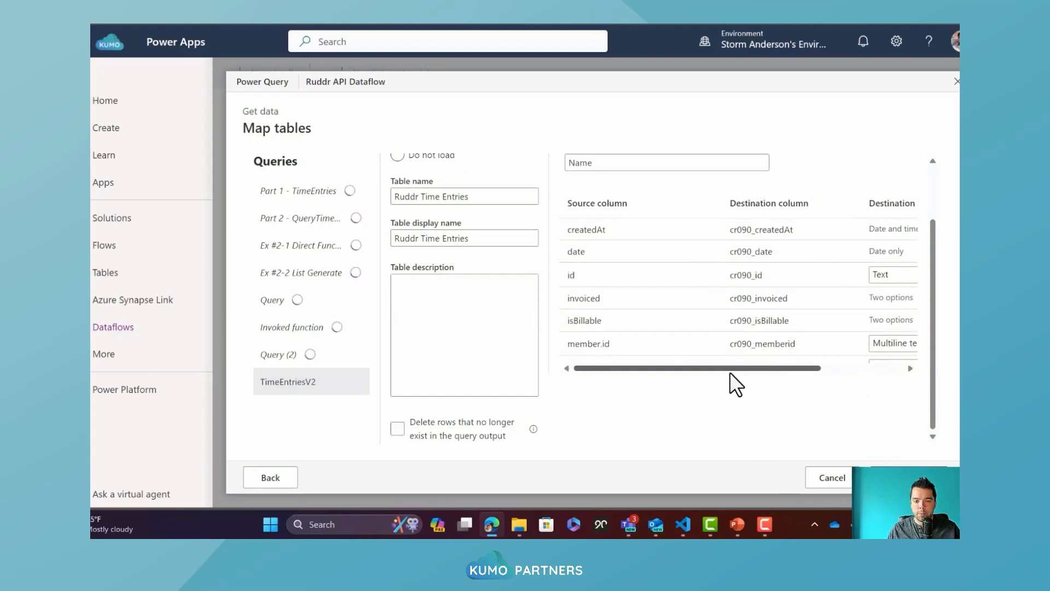
{"action": "mouse_move", "coordinate": [730, 372]}
{"action": "left_mouse_down"}
{"action": "mouse_move", "coordinate": [851, 364]}
{"action": "mouse_move", "coordinate": [733, 365]}
{"action": "left_mouse_up"}
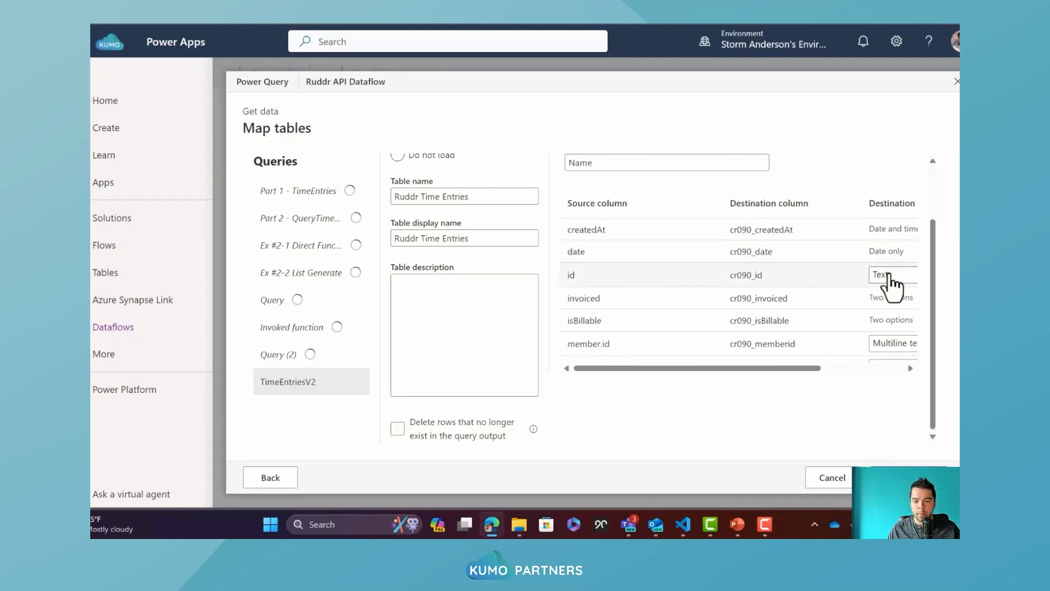
{"action": "scroll", "coordinate": [860, 281], "scroll_direction": "down", "scroll_amount": 3}
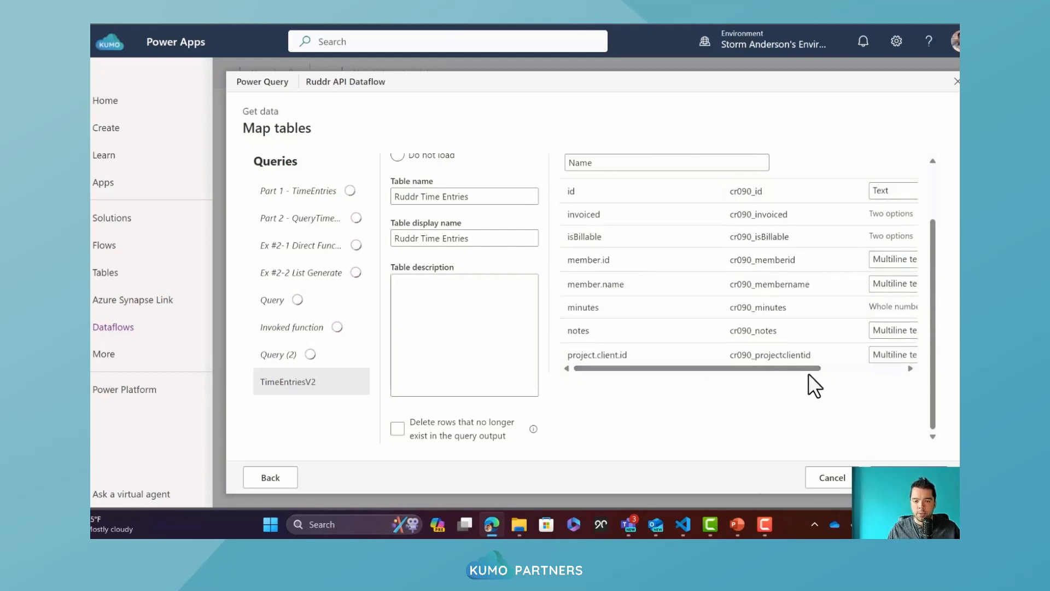
{"action": "left_click_drag", "start_coordinate": [806, 370], "coordinate": [827, 369]}
{"action": "left_click", "coordinate": [869, 259]}
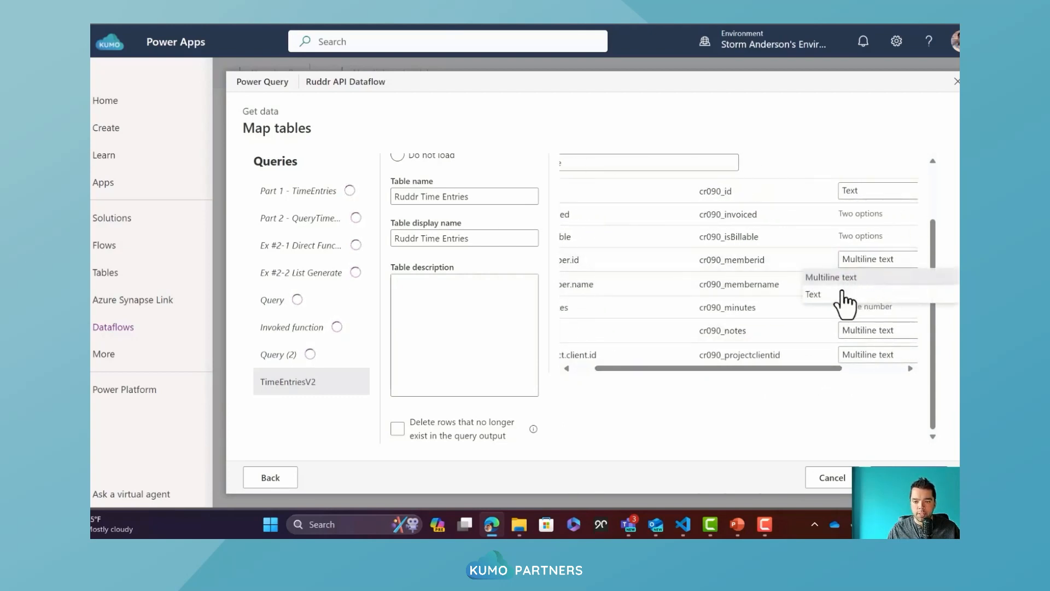
{"action": "left_click", "coordinate": [856, 296]}
{"action": "left_click", "coordinate": [861, 289]}
{"action": "left_click", "coordinate": [853, 319]}
Set the destination type of the project.client.id, project.client.name, project.id and project.name columns to Text.
{"action": "scroll", "coordinate": [815, 290], "scroll_direction": "down", "scroll_amount": 2}
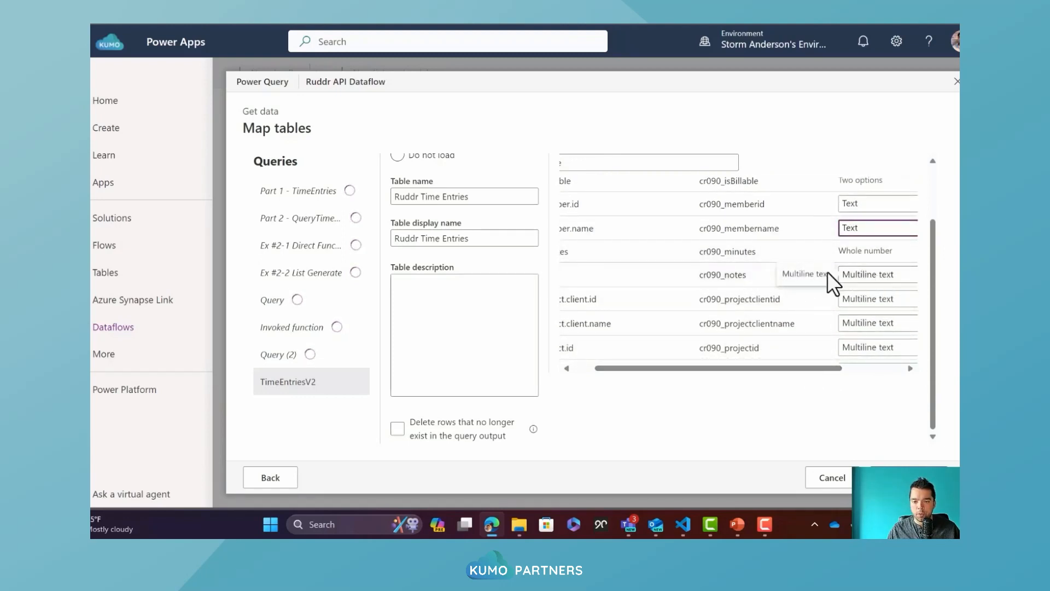
{"action": "left_click", "coordinate": [866, 301]}
{"action": "left_click", "coordinate": [820, 335]}
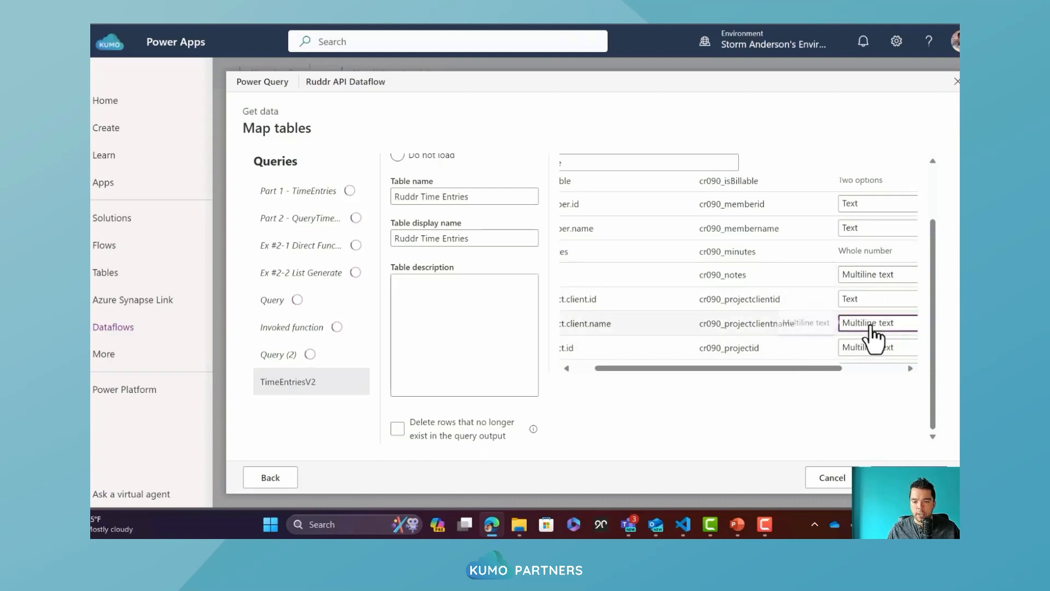
{"action": "left_click", "coordinate": [871, 327]}
{"action": "left_click", "coordinate": [842, 358]}
{"action": "left_click", "coordinate": [867, 348]}
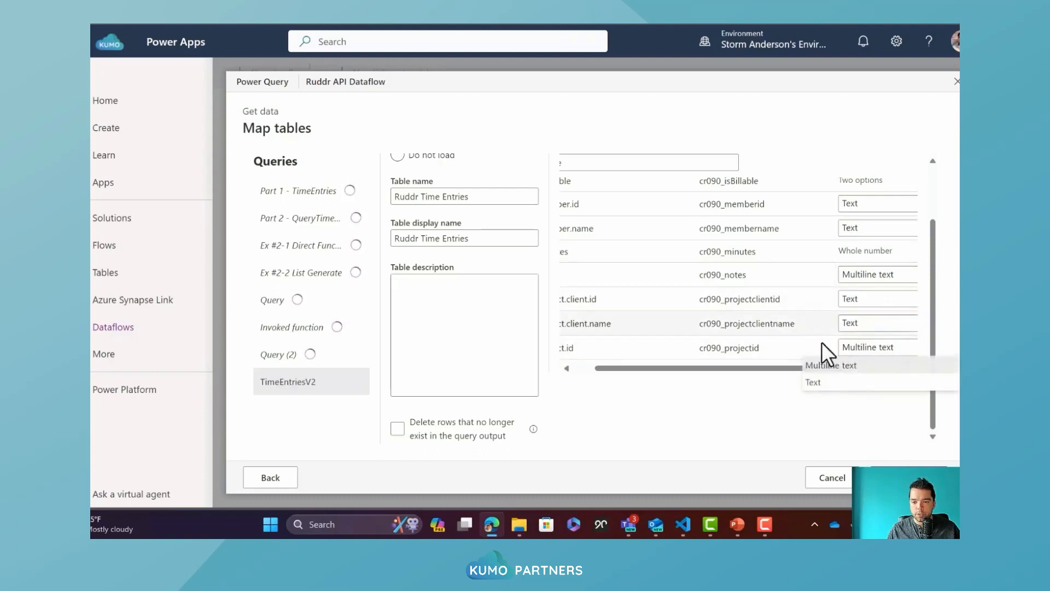
{"action": "left_click", "coordinate": [822, 367]}
{"action": "scroll", "coordinate": [789, 267], "scroll_direction": "down", "scroll_amount": 2}
{"action": "left_click", "coordinate": [861, 261]}
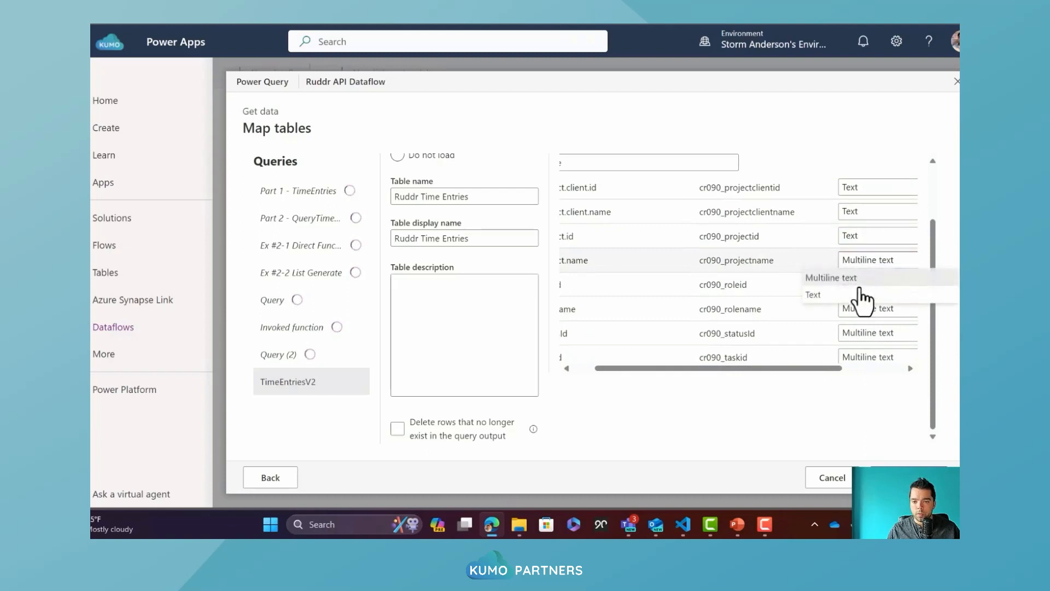
{"action": "left_click", "coordinate": [862, 298]}
Set the destination type of the role.id and role.name columns to Text.
{"action": "left_click", "coordinate": [870, 287]}
{"action": "left_click", "coordinate": [858, 319]}
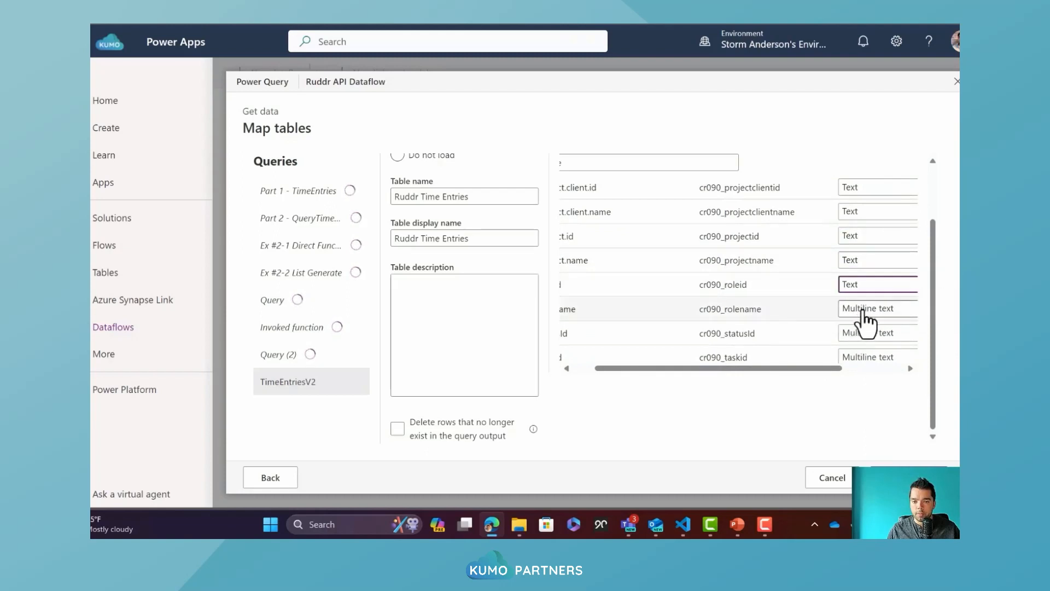
{"action": "left_click", "coordinate": [866, 311]}
{"action": "left_click", "coordinate": [857, 344]}
Review the column mapping of TimeEntriesV2 and publish the dataflow.
{"action": "scroll", "coordinate": [818, 306], "scroll_direction": "up", "scroll_amount": 4}
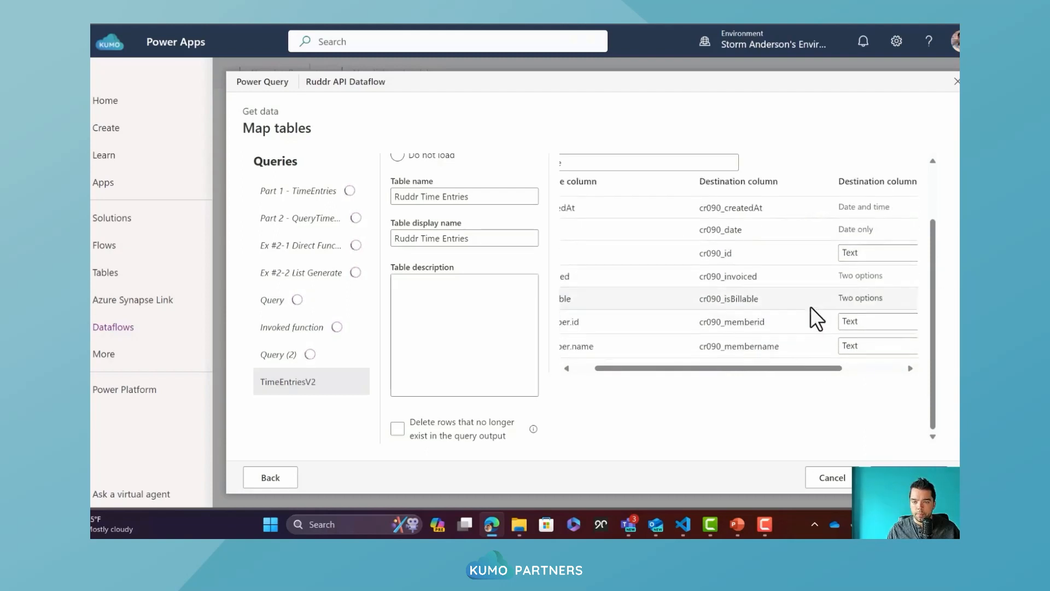
{"action": "scroll", "coordinate": [808, 301], "scroll_direction": "up", "scroll_amount": 2}
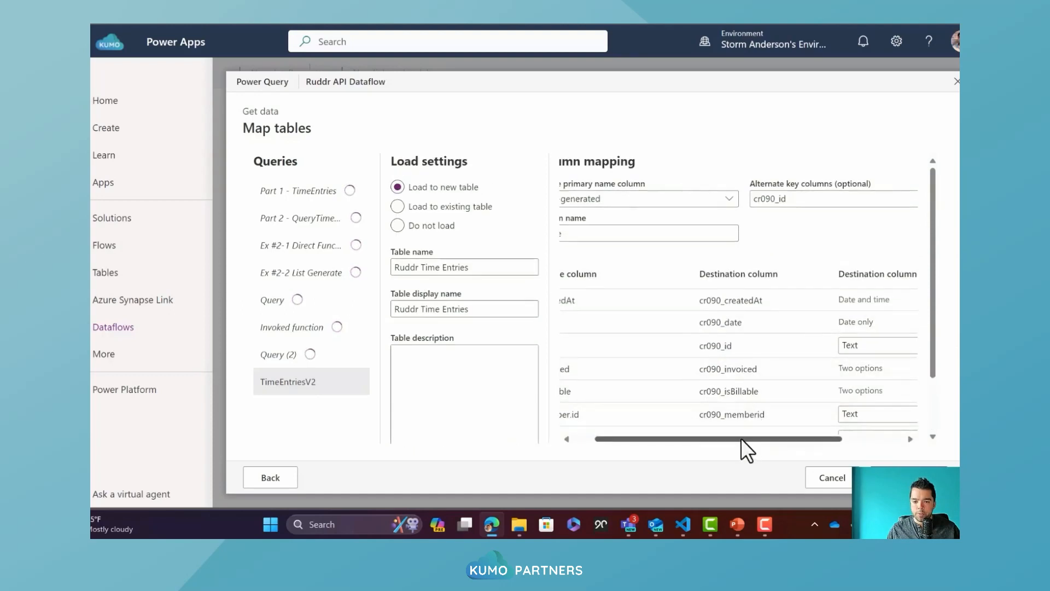
{"action": "left_click_drag", "start_coordinate": [740, 437], "coordinate": [648, 442]}
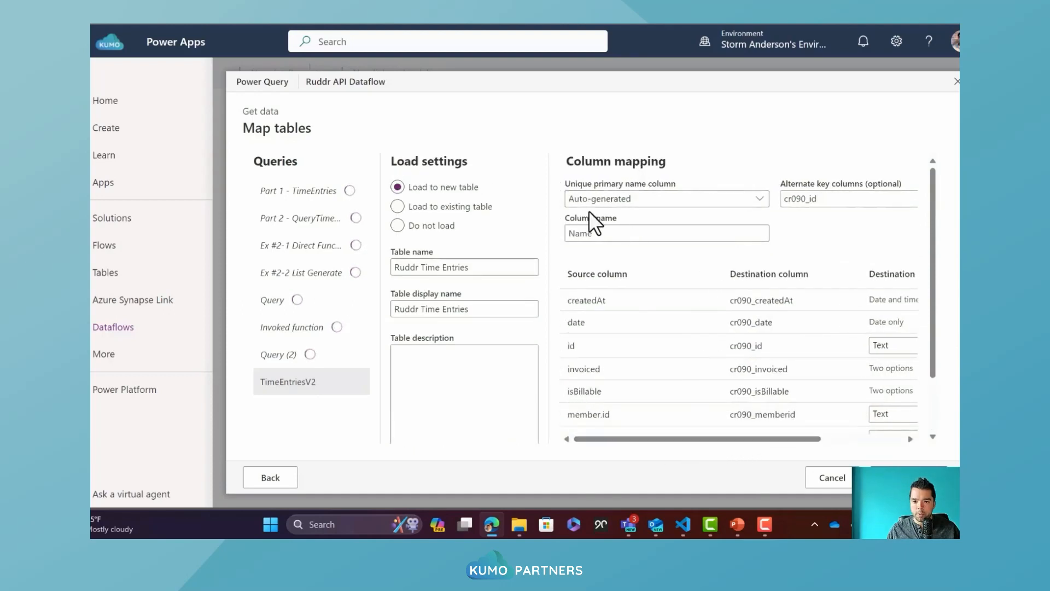
{"action": "scroll", "coordinate": [806, 221], "scroll_direction": "down", "scroll_amount": 1}
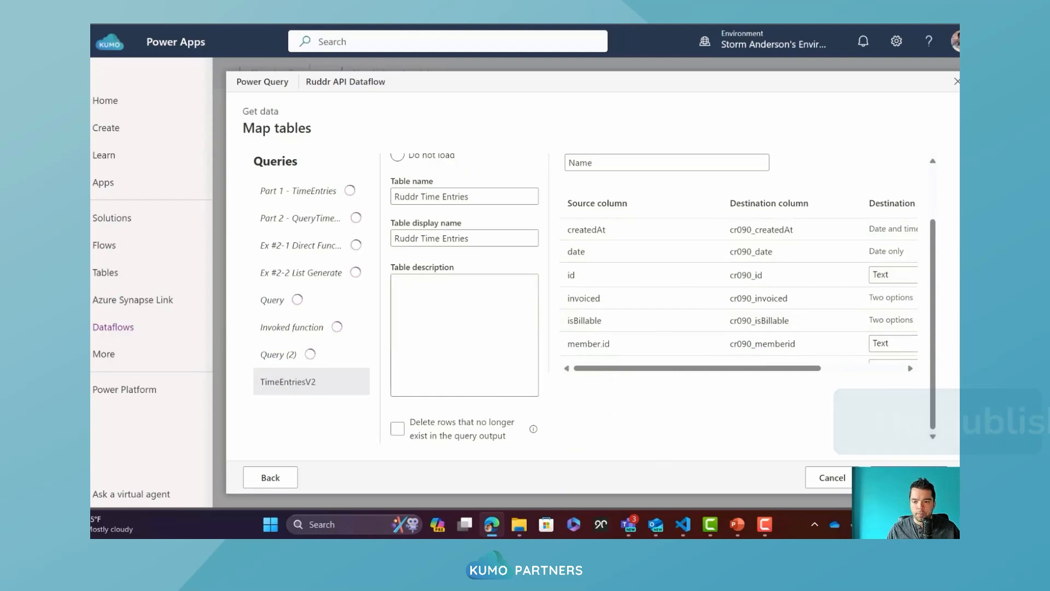
{"action": "left_click", "coordinate": [900, 477]}
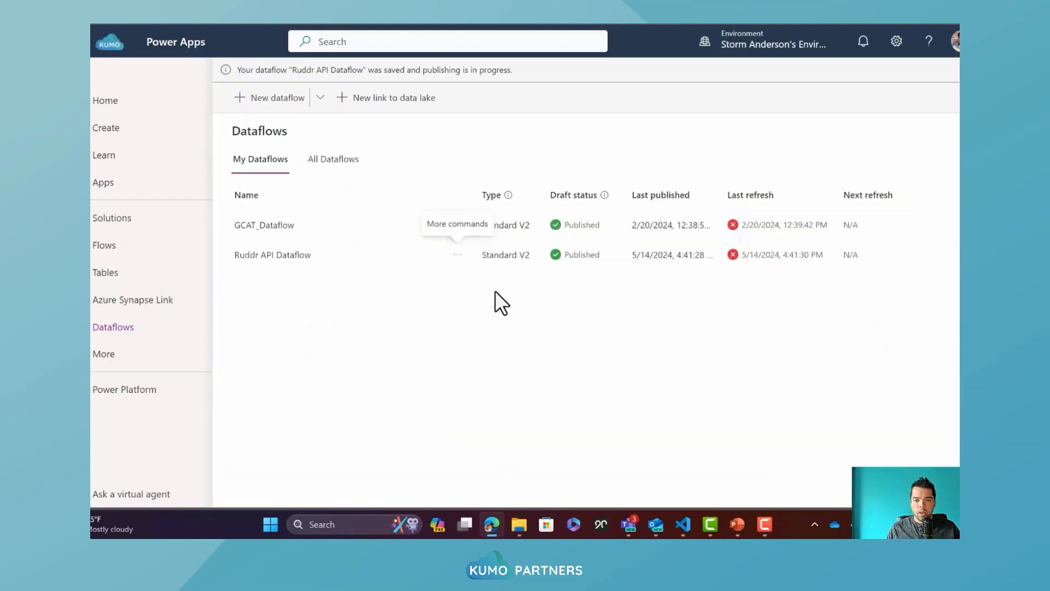
Open the incremental refresh settings of Ruddr API Dataflow and switch TimeEntriesV2 to Full refresh.
{"action": "left_click", "coordinate": [457, 255]}
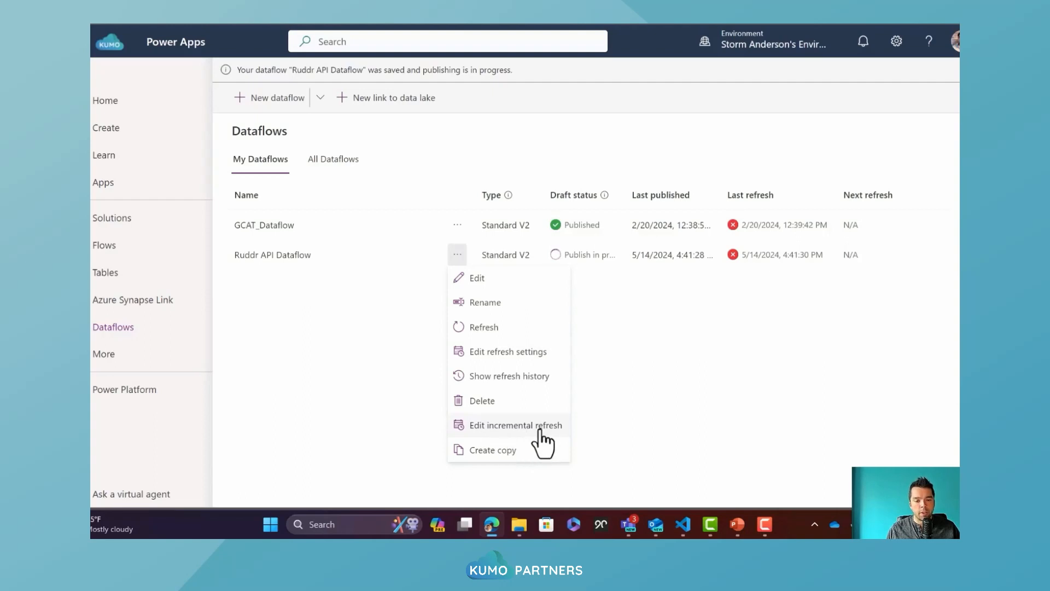
{"action": "left_click", "coordinate": [541, 430]}
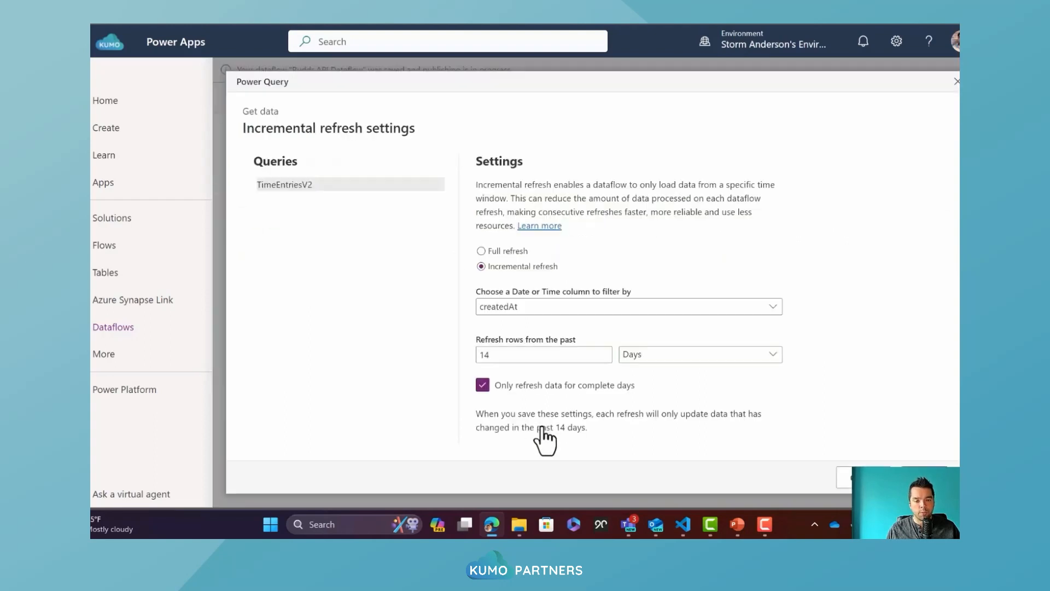
{"action": "left_click", "coordinate": [500, 252]}
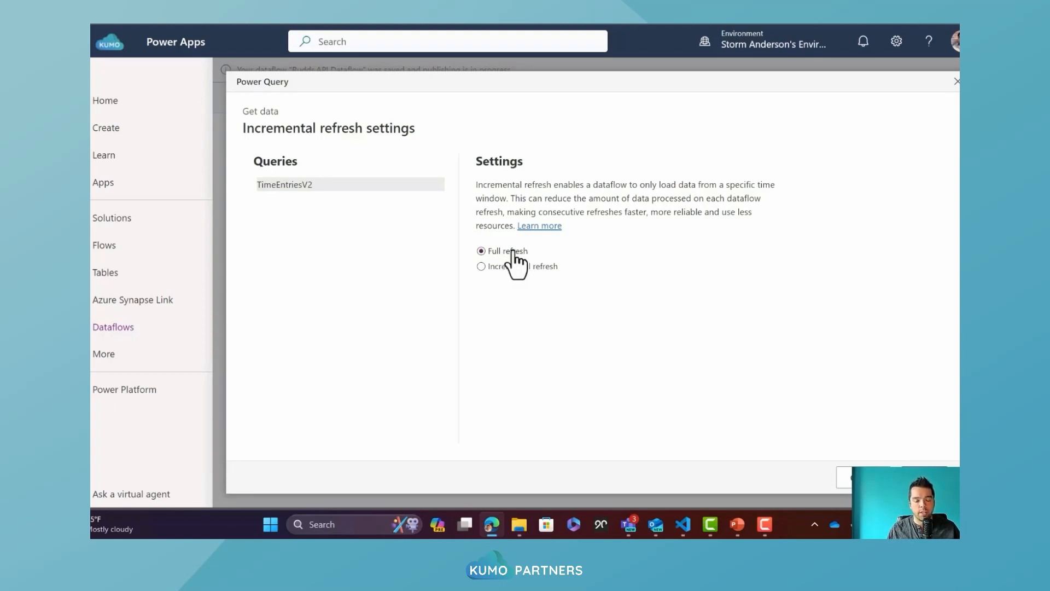
Switch TimeEntriesV2 to Incremental refresh, filtered by the createdAt column.
{"action": "left_click", "coordinate": [508, 266]}
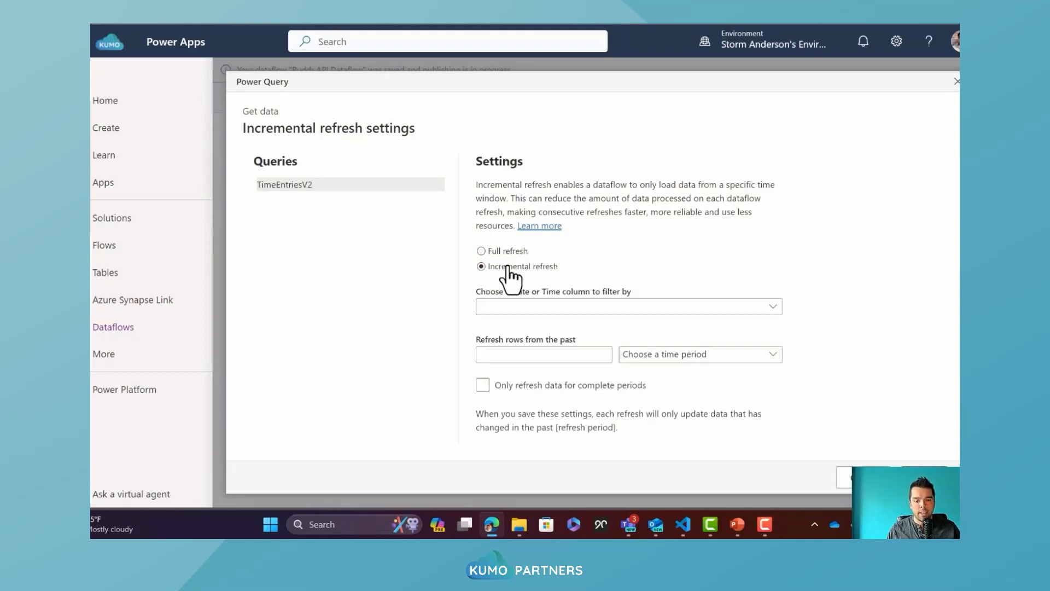
{"action": "left_click", "coordinate": [531, 310]}
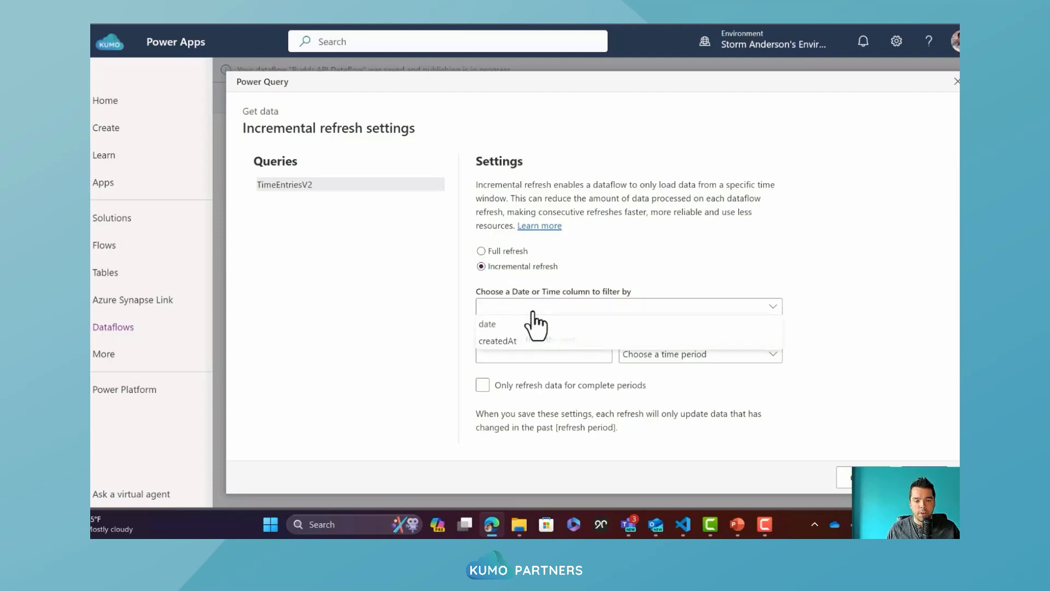
{"action": "left_click", "coordinate": [508, 342]}
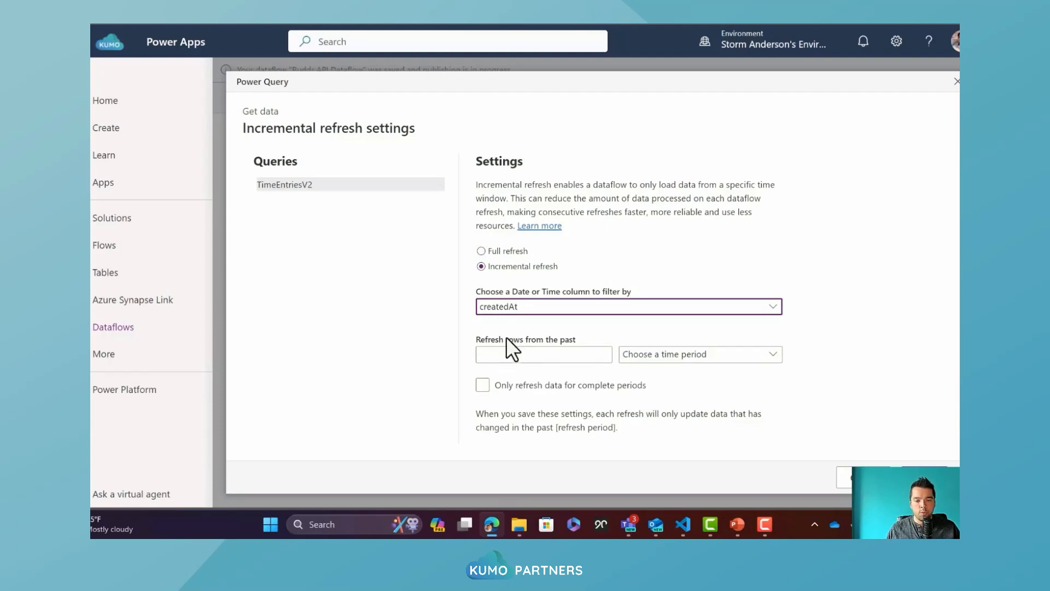
Set the incremental refresh to rows from the past 28 Days, toggling the option to only refresh data for complete days on and off.
{"action": "left_click", "coordinate": [553, 350]}
{"action": "type", "text": "14"}
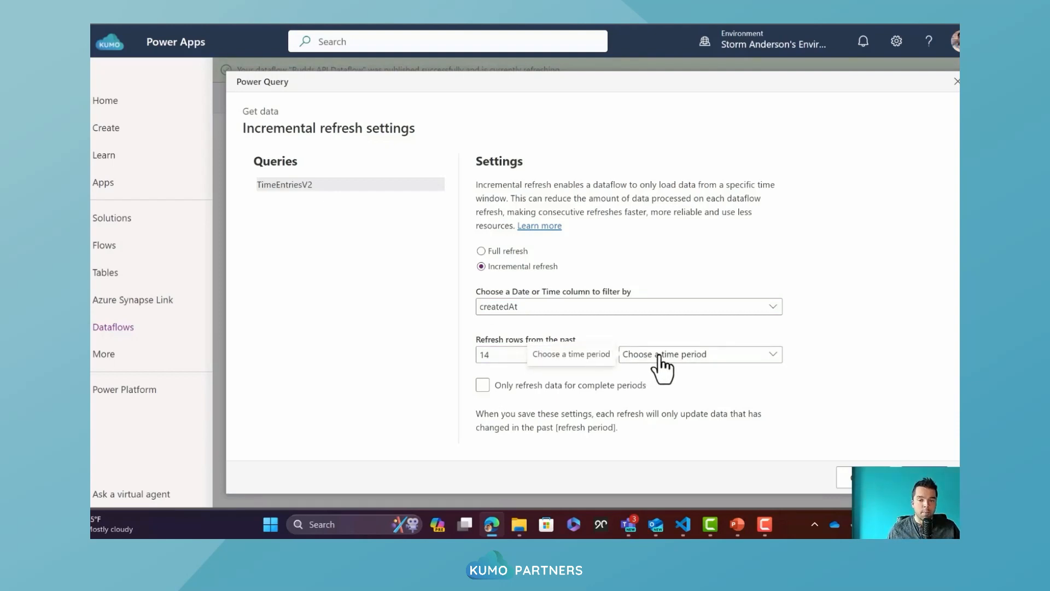
{"action": "left_click", "coordinate": [512, 356]}
{"action": "key", "text": "ctrl+a"}
{"action": "type", "text": "28"}
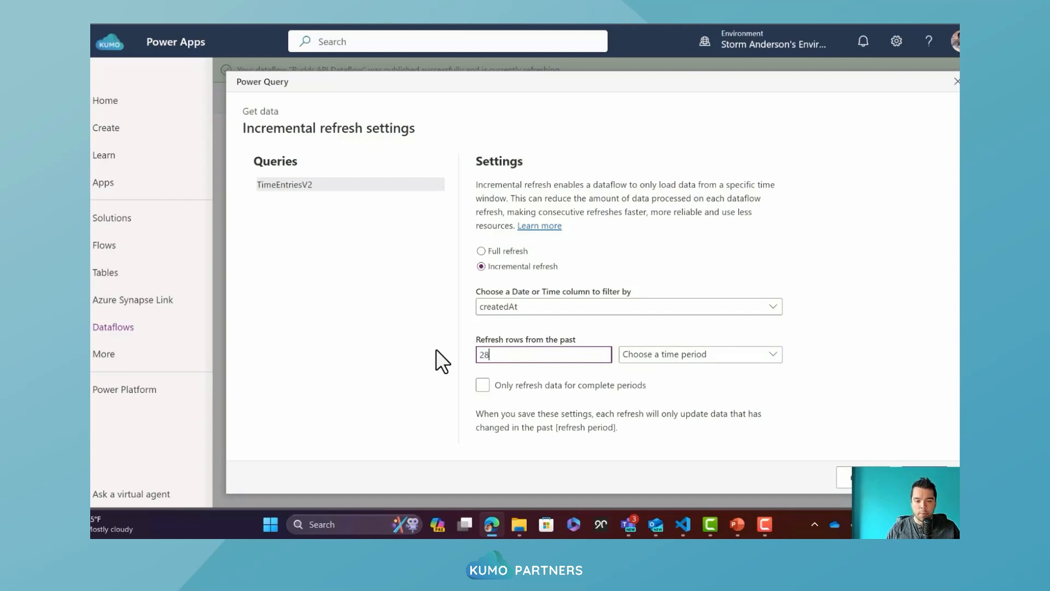
{"action": "left_click", "coordinate": [611, 332]}
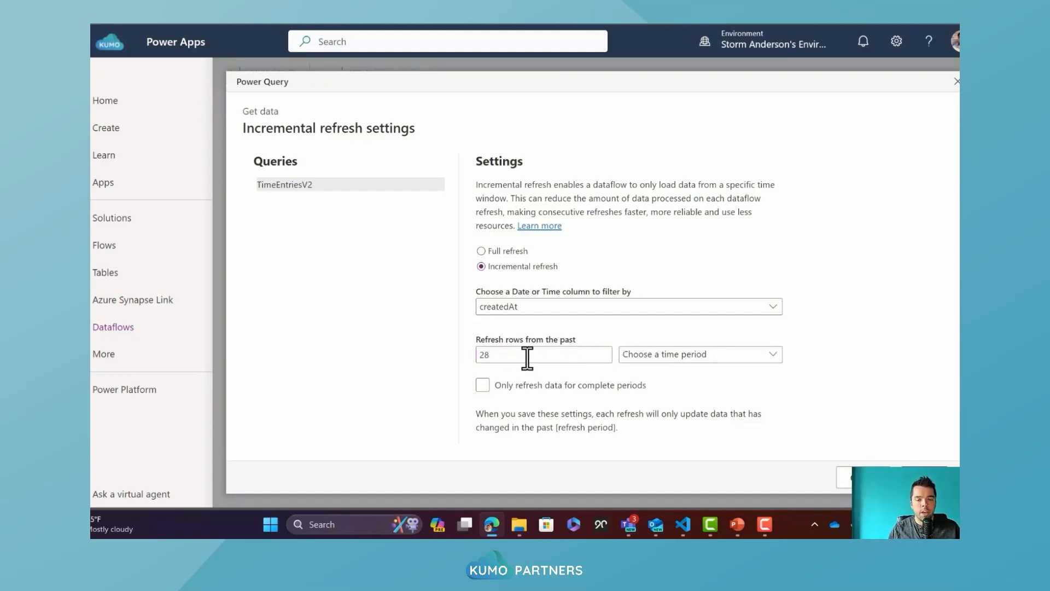
{"action": "double_click", "coordinate": [497, 355]}
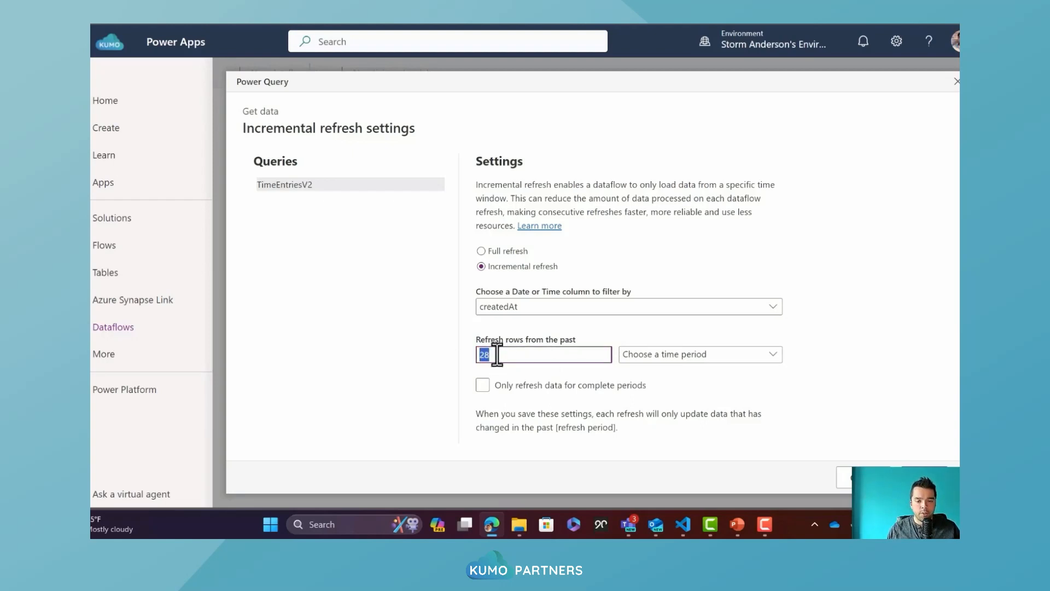
{"action": "left_click", "coordinate": [691, 355]}
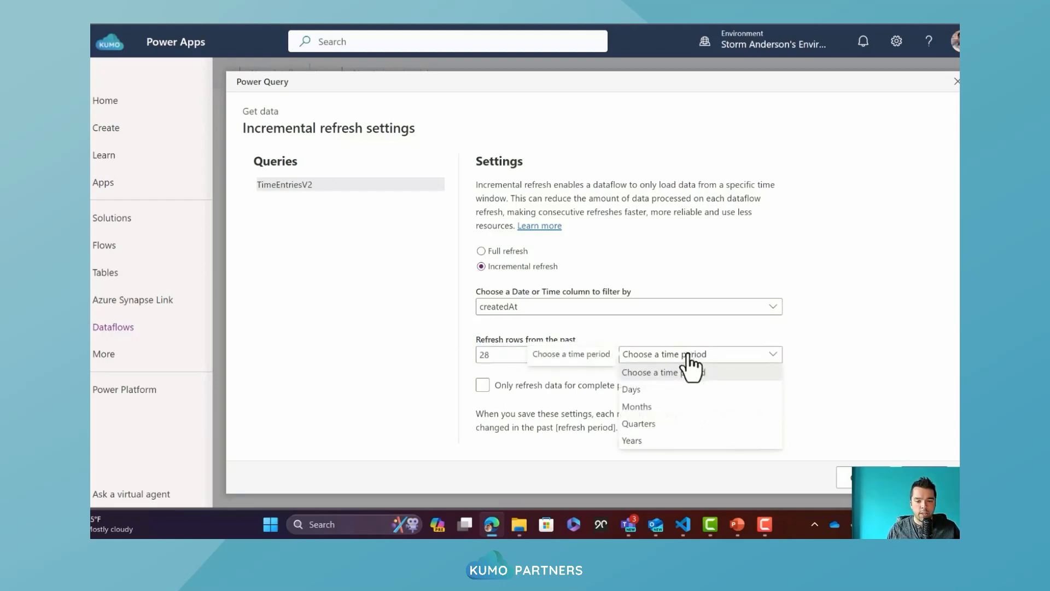
{"action": "left_click", "coordinate": [634, 389]}
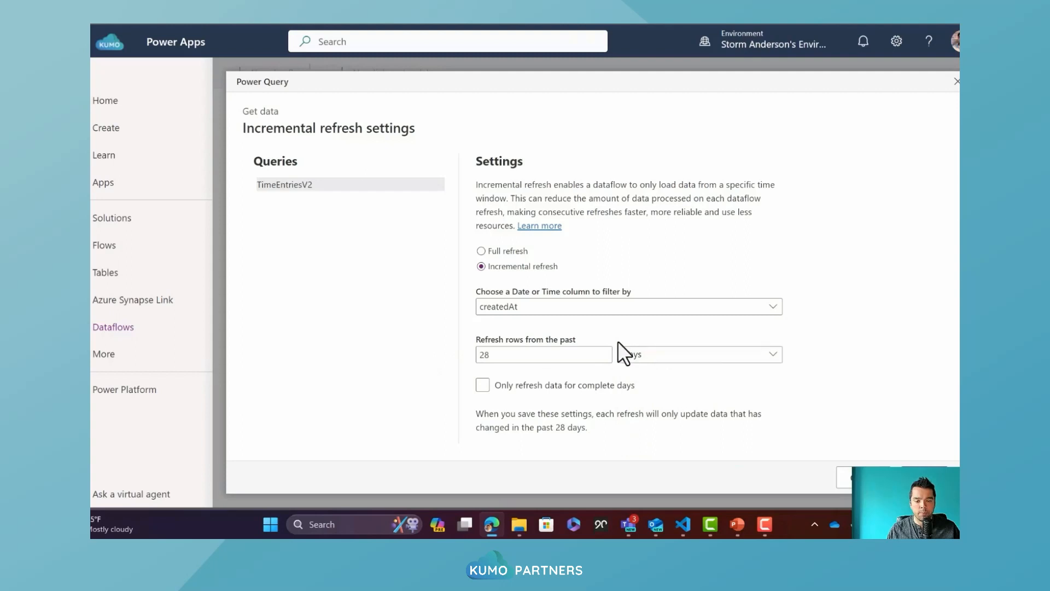
{"action": "left_click", "coordinate": [549, 386]}
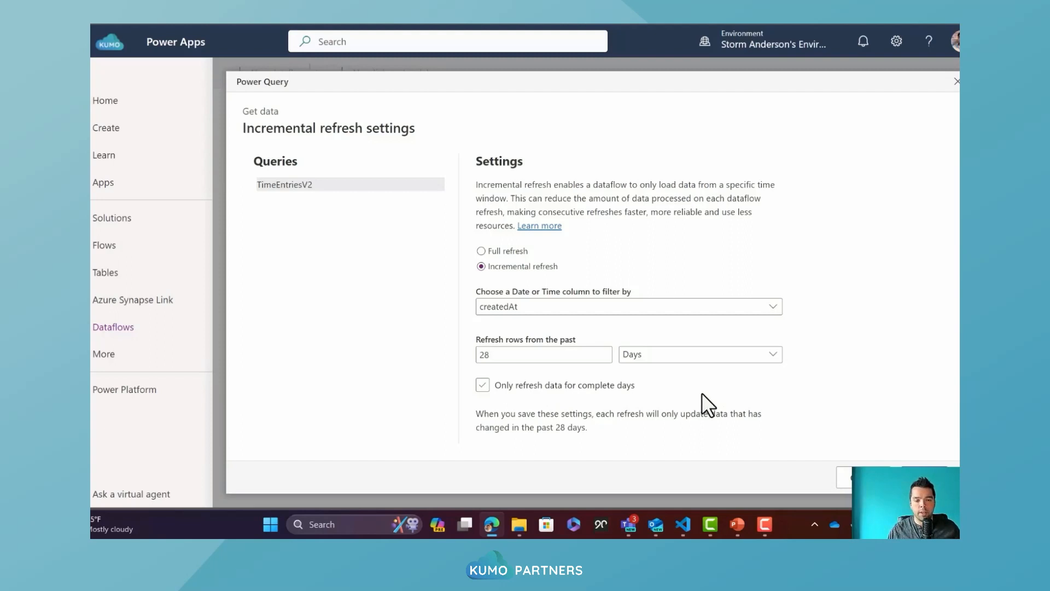
{"action": "left_click", "coordinate": [517, 386]}
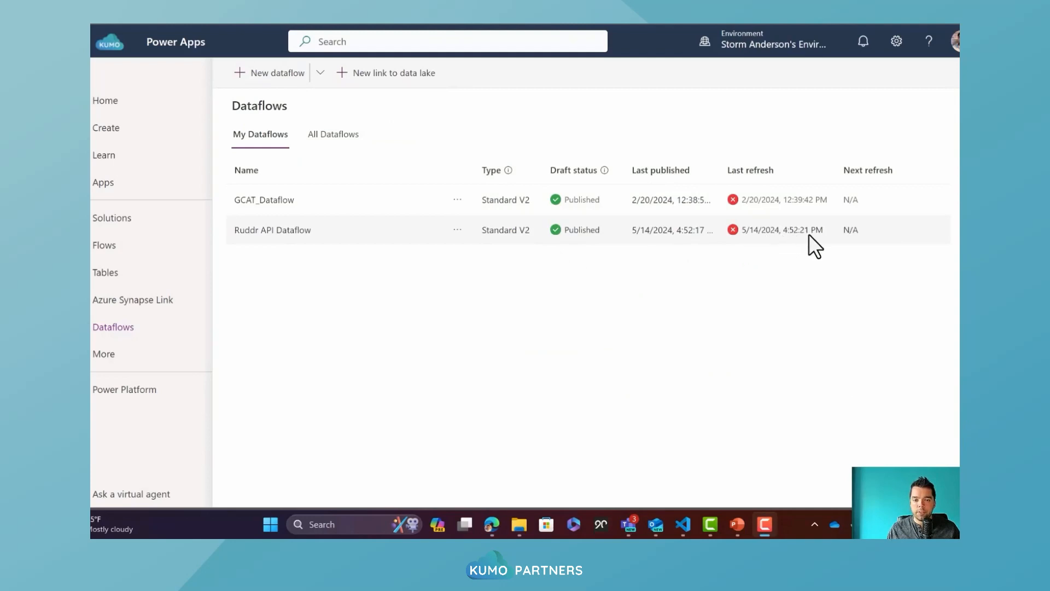
Examine the refresh error details of Ruddr API Dataflow for the TimeEntriesV2 table and close the refresh history.
{"action": "left_click", "coordinate": [732, 230]}
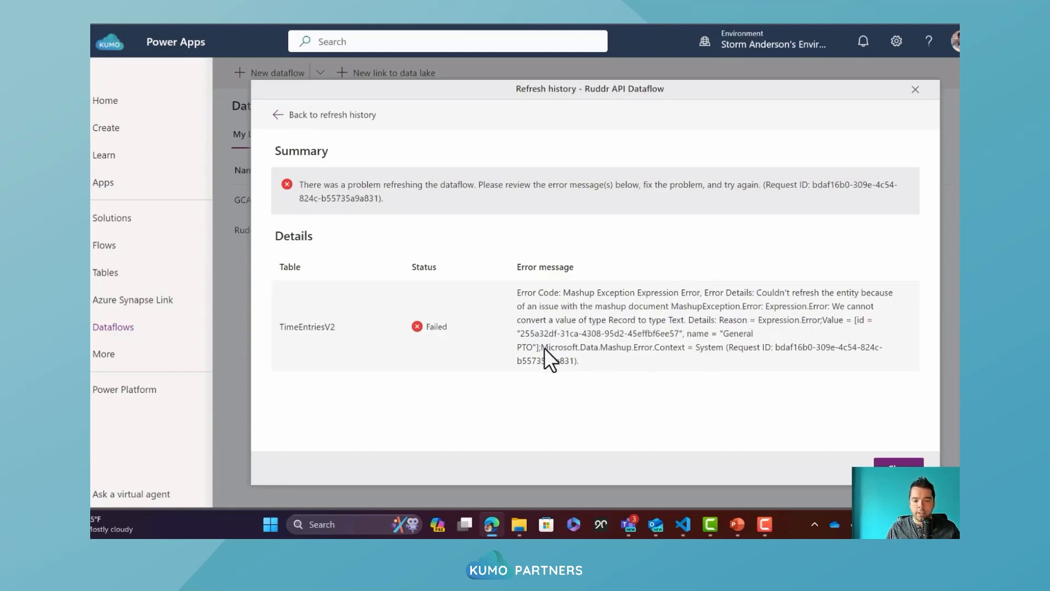
{"action": "left_click_drag", "start_coordinate": [532, 348], "coordinate": [728, 333]}
{"action": "left_click", "coordinate": [784, 330]}
{"action": "left_click", "coordinate": [683, 321]}
{"action": "left_click", "coordinate": [898, 471]}
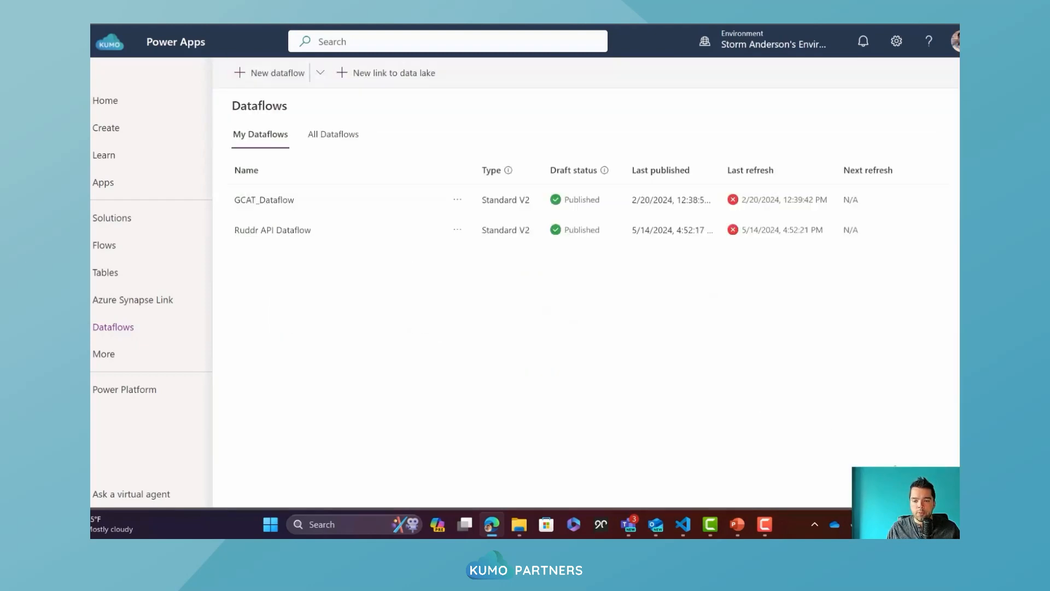
Open Ruddr API Dataflow for editing and check the list of distinct values in the timeOffType column of TimeEntriesV2.
{"action": "left_click", "coordinate": [457, 230]}
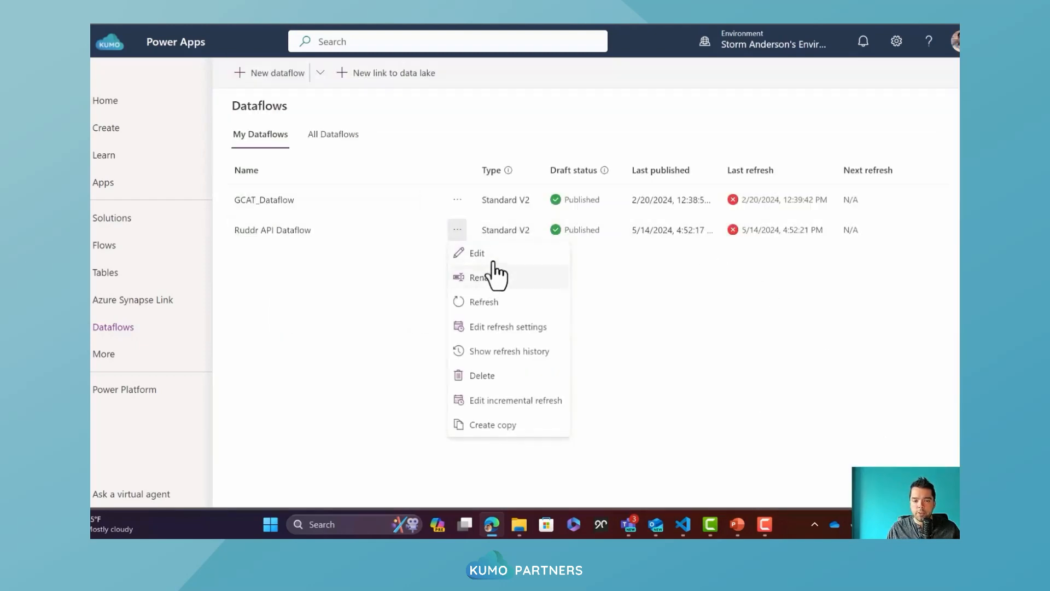
{"action": "left_click", "coordinate": [499, 257]}
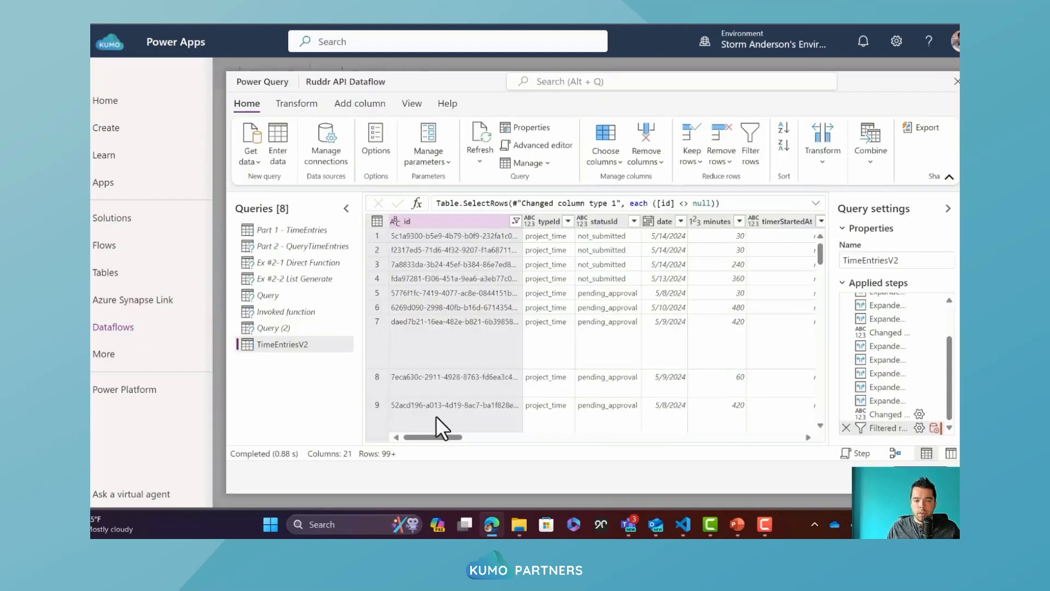
{"action": "left_click_drag", "start_coordinate": [436, 438], "coordinate": [705, 444]}
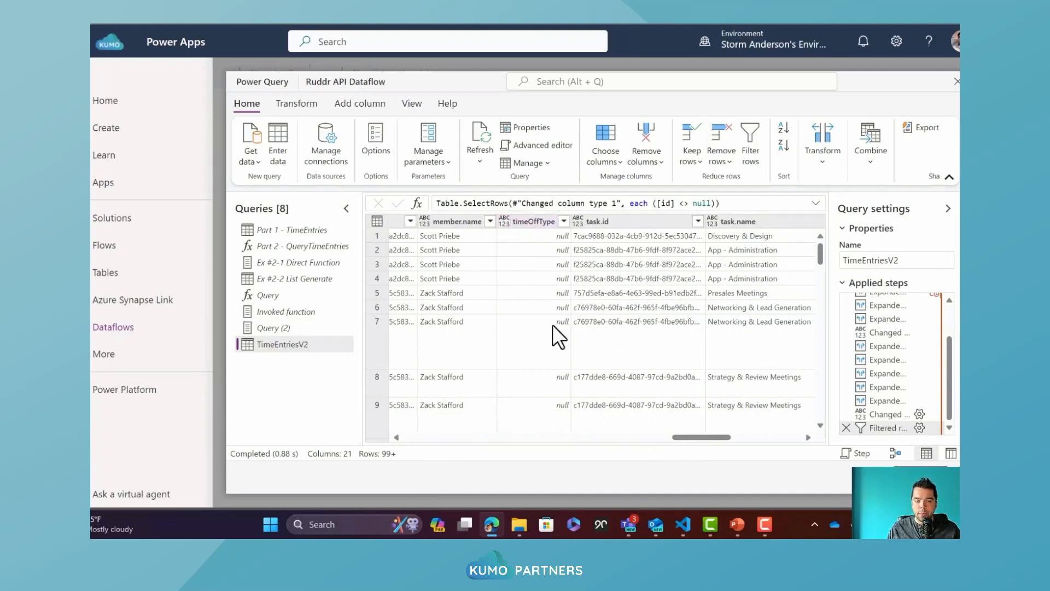
{"action": "left_click", "coordinate": [564, 221]}
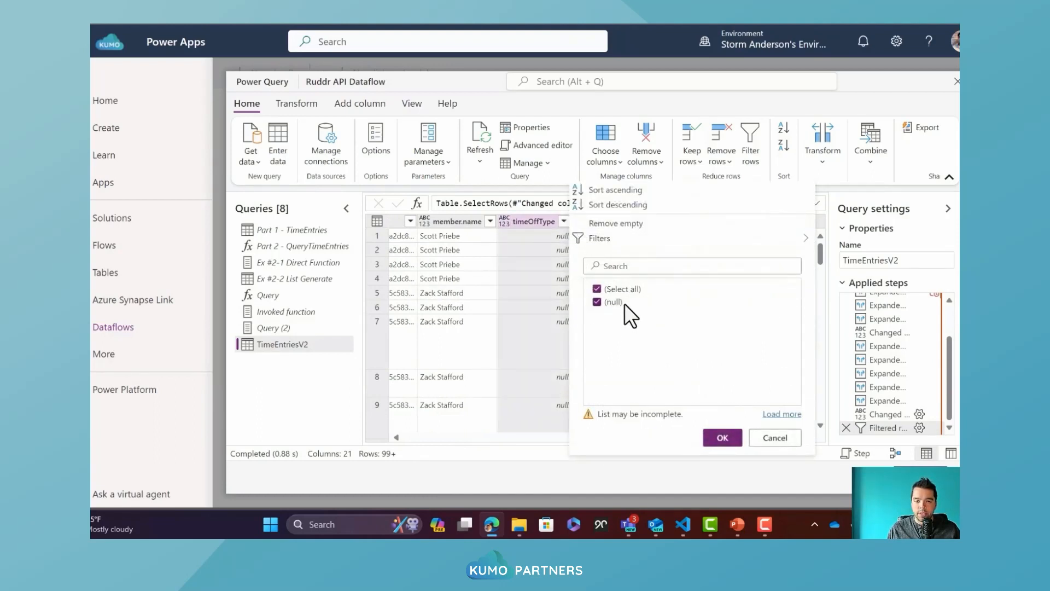
{"action": "left_click", "coordinate": [778, 415]}
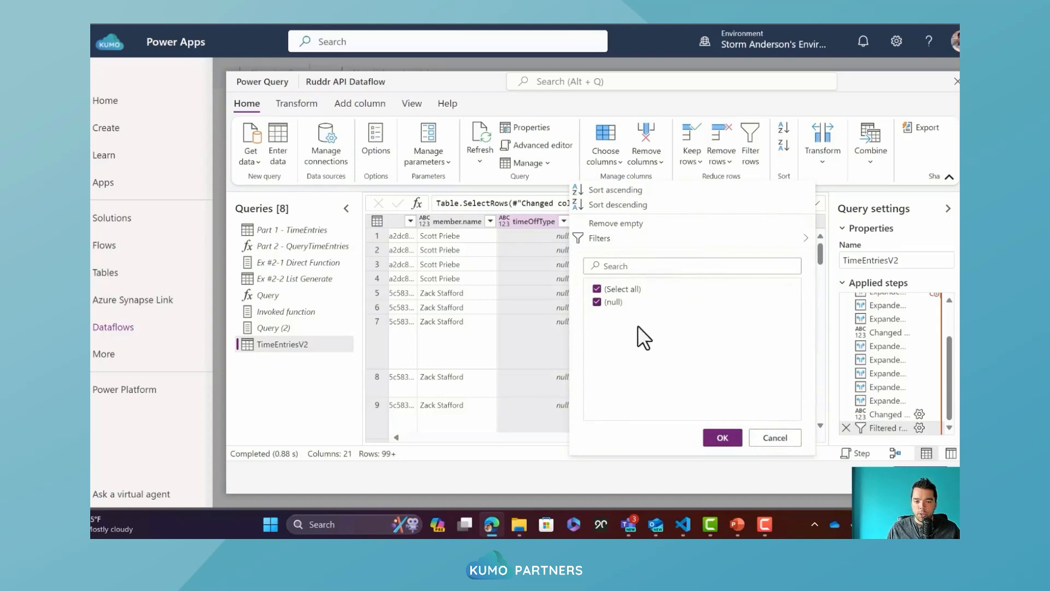
{"action": "left_click", "coordinate": [775, 437]}
Try to sort TimeEntriesV2 by timeOffType in descending order, inspect the outcome and remove the Sorted rows step.
{"action": "left_click", "coordinate": [564, 220]}
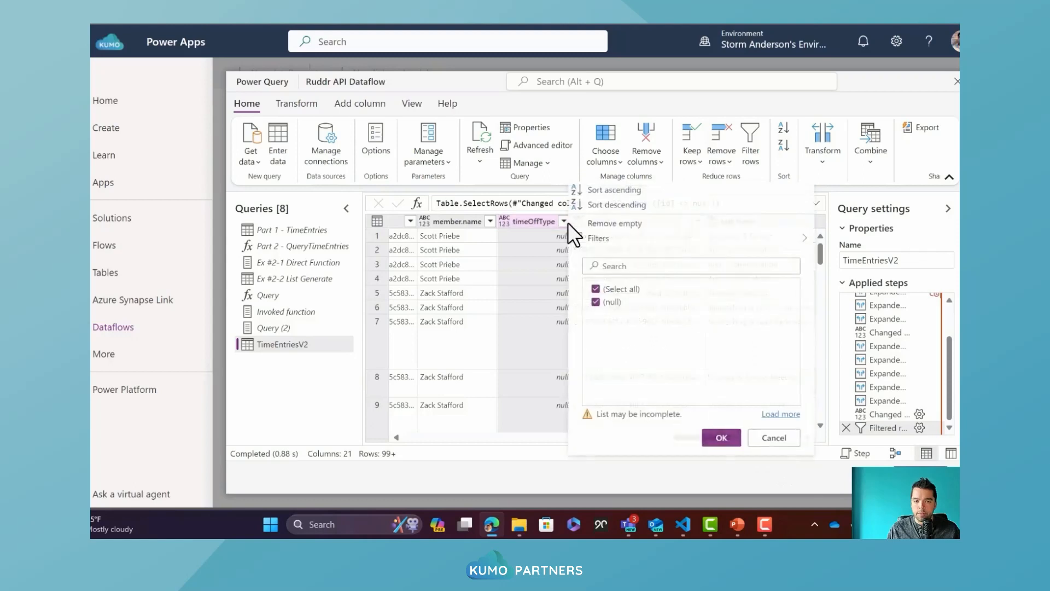
{"action": "key", "text": "Escape"}
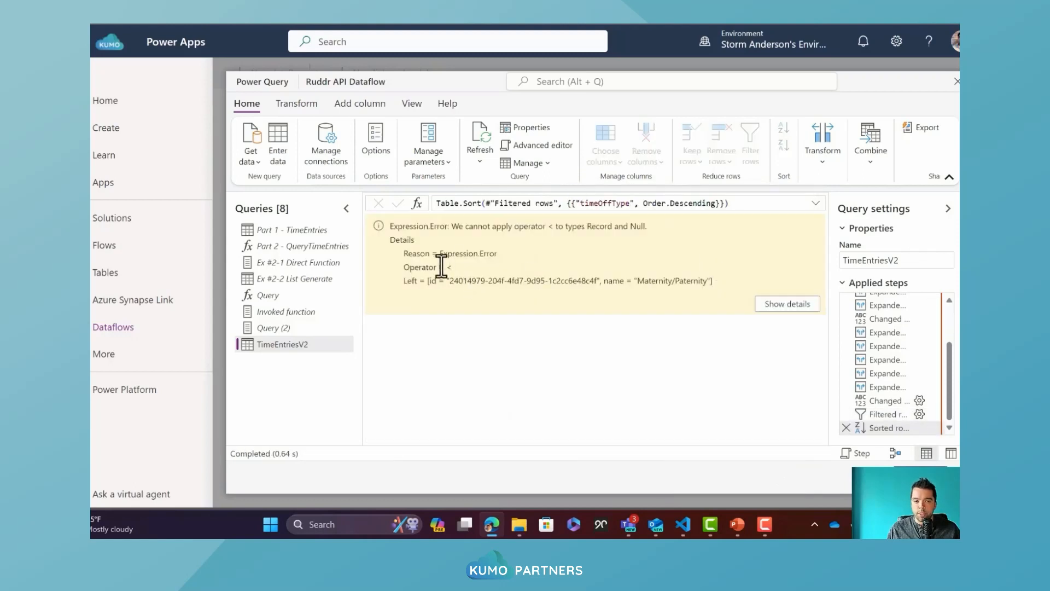
{"action": "left_click", "coordinate": [672, 281]}
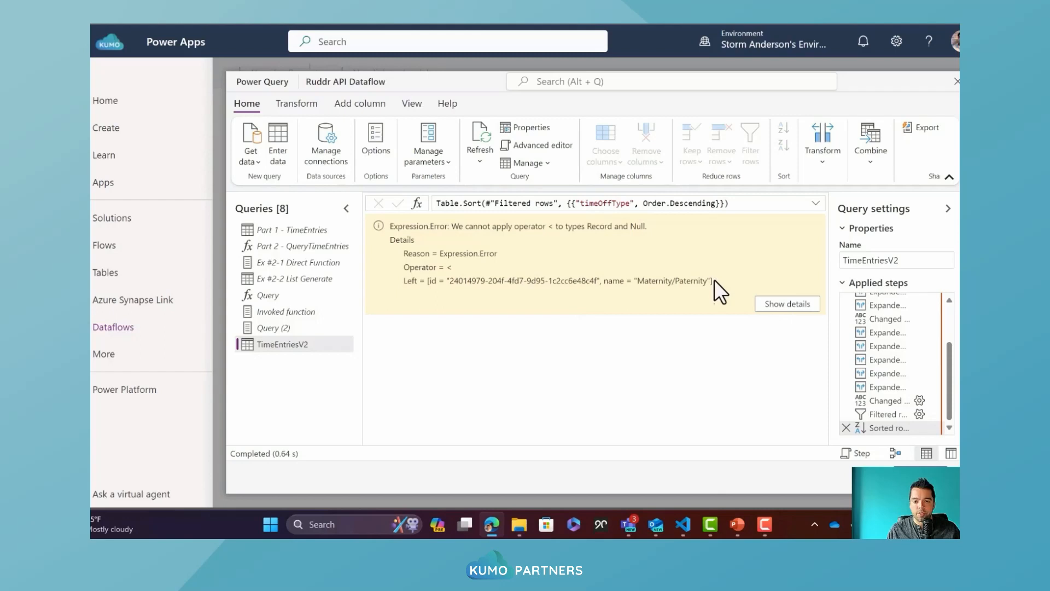
{"action": "left_click", "coordinate": [846, 428]}
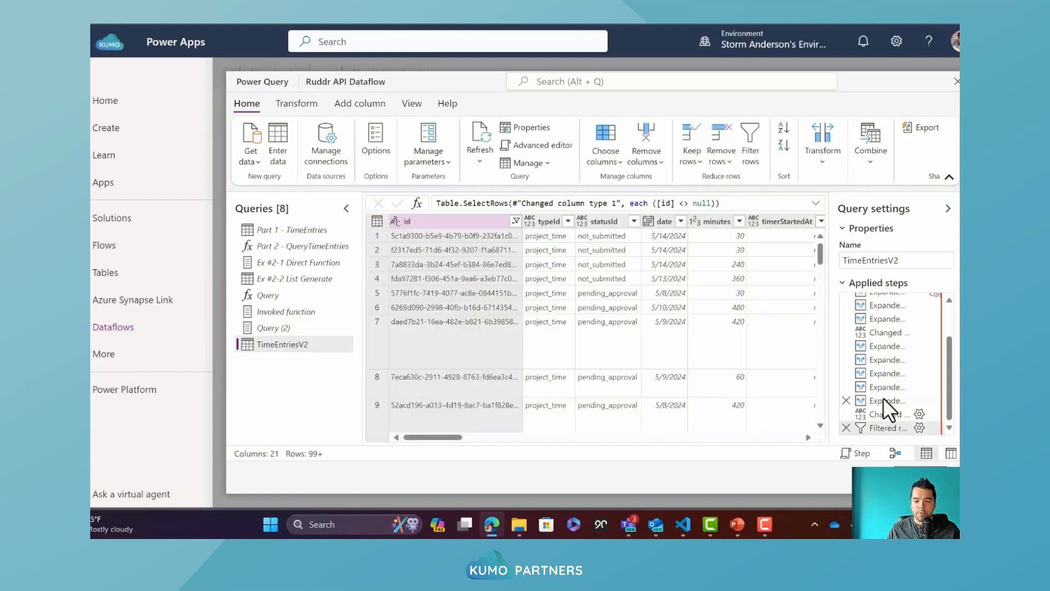
Examine the full formula of the applied step that expands the role column in TimeEntriesV2.
{"action": "left_click", "coordinate": [884, 402]}
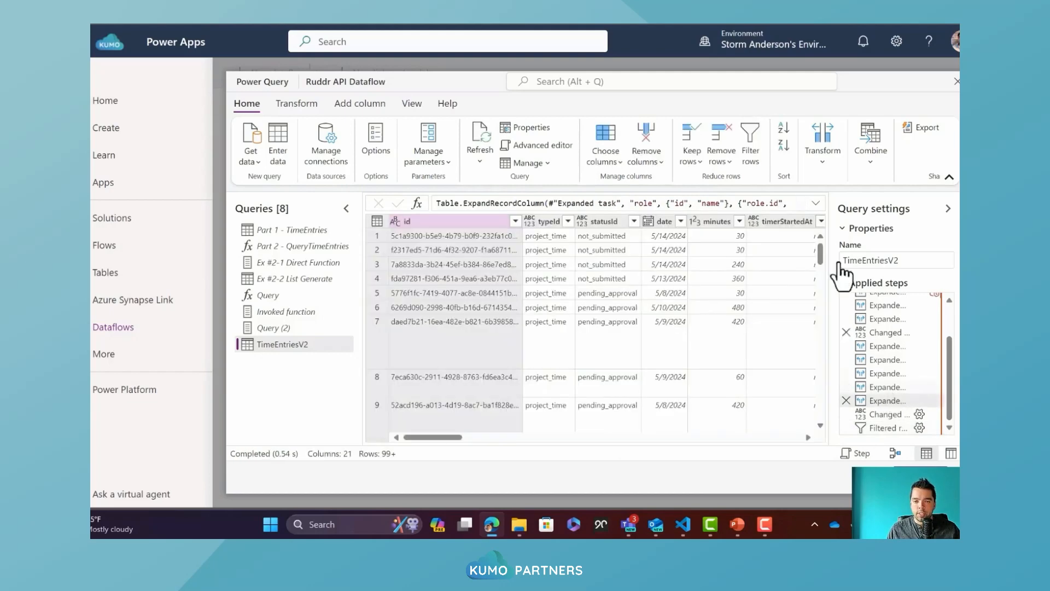
{"action": "left_click", "coordinate": [815, 203]}
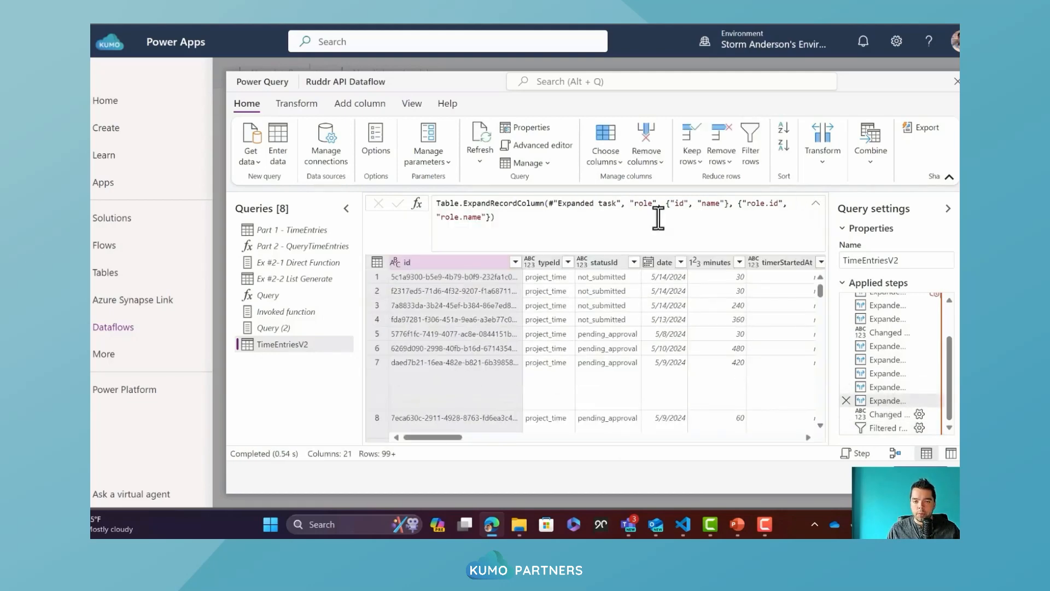
{"action": "left_click_drag", "start_coordinate": [518, 218], "coordinate": [399, 191]}
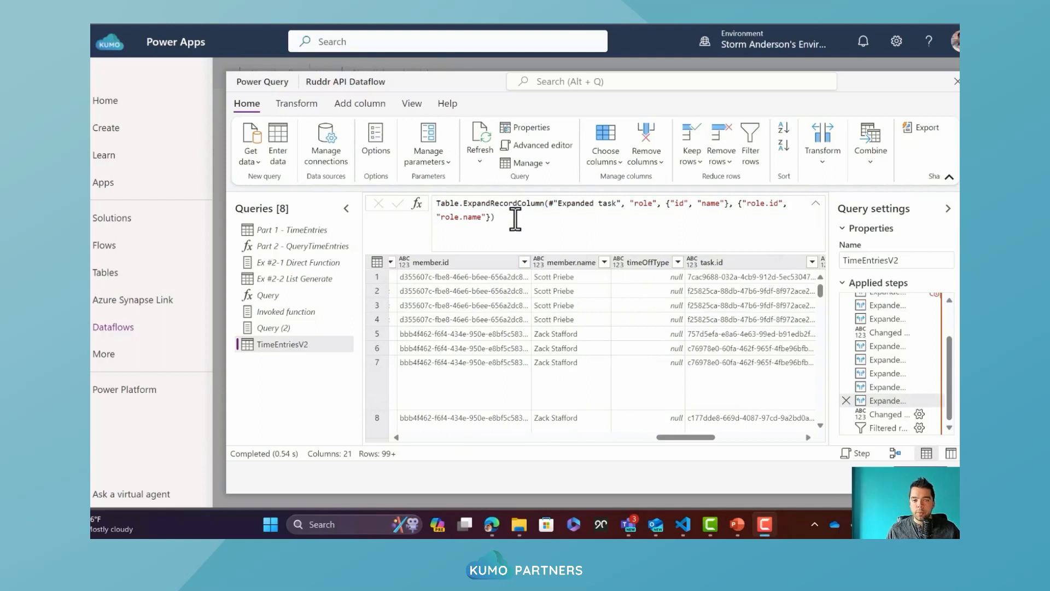
{"action": "left_click_drag", "start_coordinate": [516, 218], "coordinate": [413, 202]}
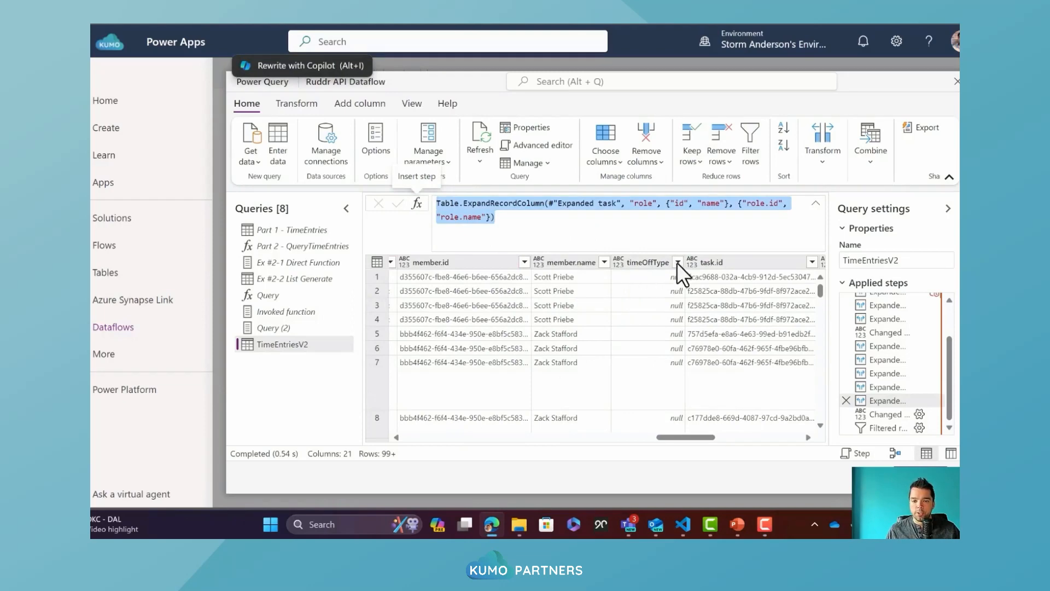
{"action": "left_click", "coordinate": [674, 225]}
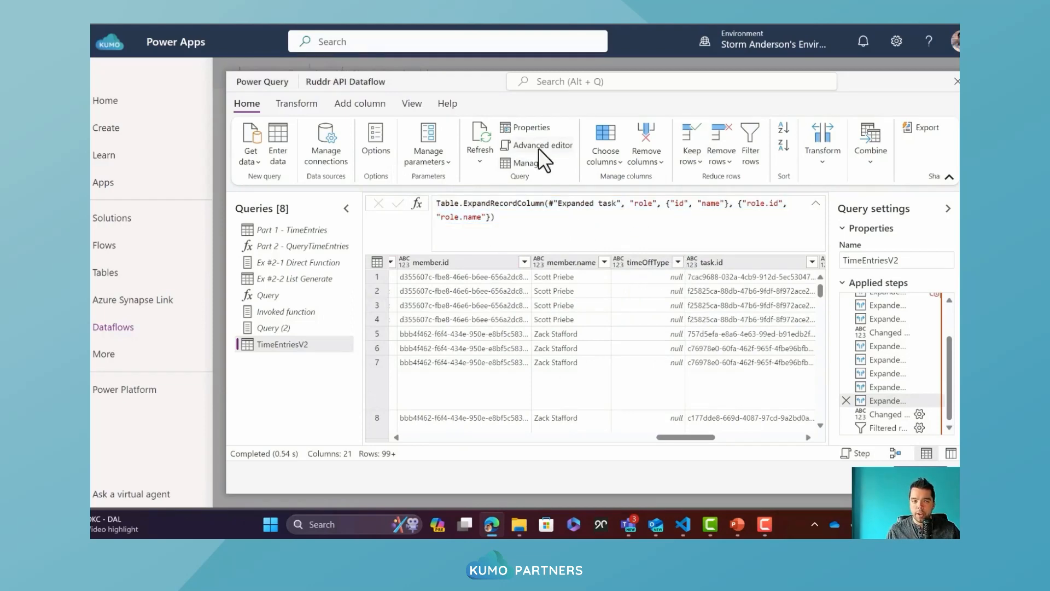
Open the full code of TimeEntriesV2 and insert a duplicate of the "Expanded role" line directly below the original.
{"action": "left_click", "coordinate": [538, 147]}
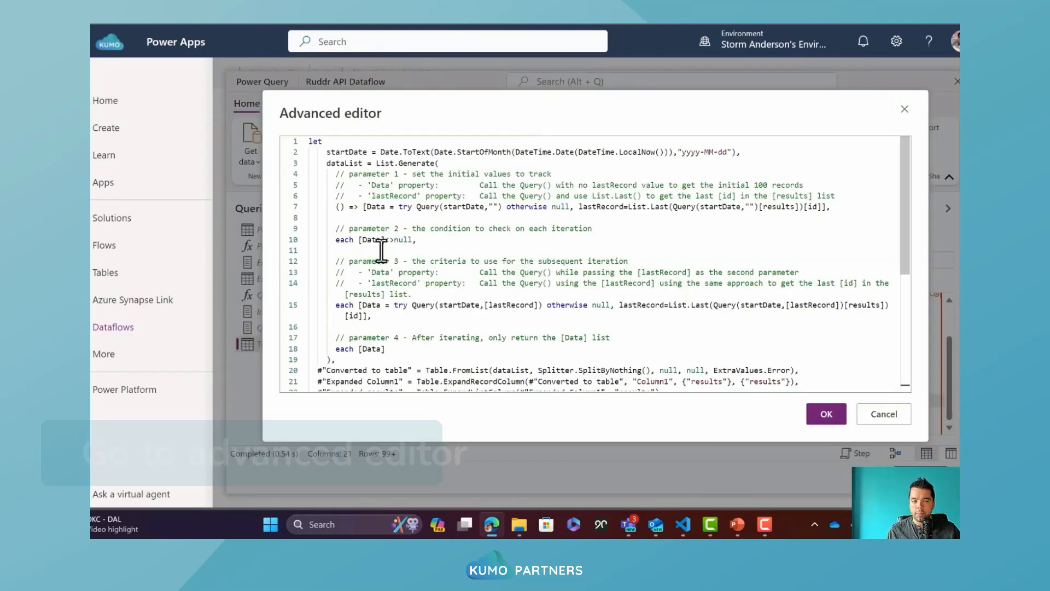
{"action": "scroll", "coordinate": [445, 293], "scroll_direction": "down", "scroll_amount": 3}
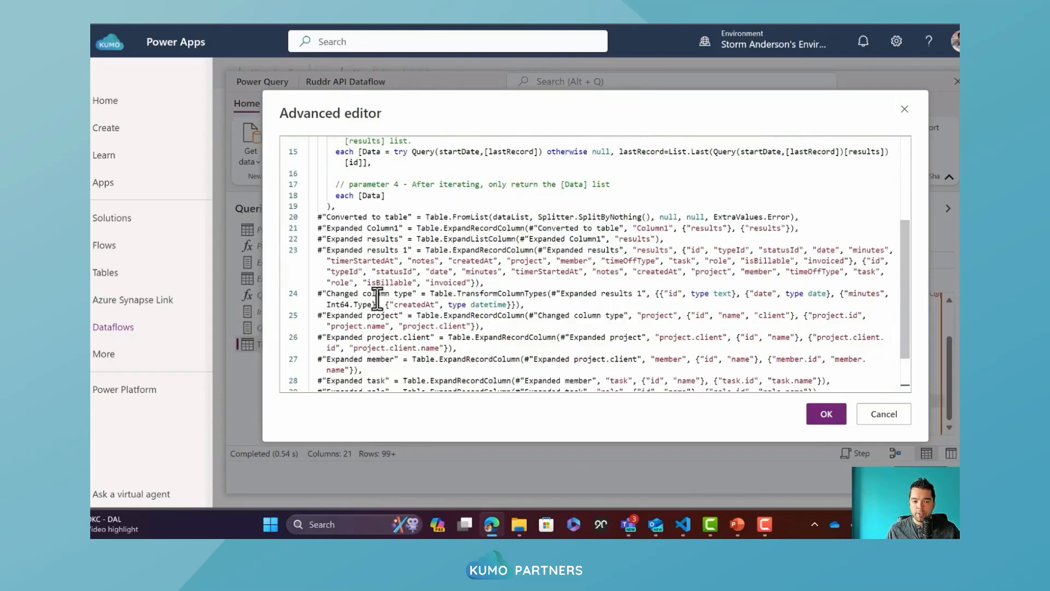
{"action": "scroll", "coordinate": [377, 298], "scroll_direction": "down", "scroll_amount": 2}
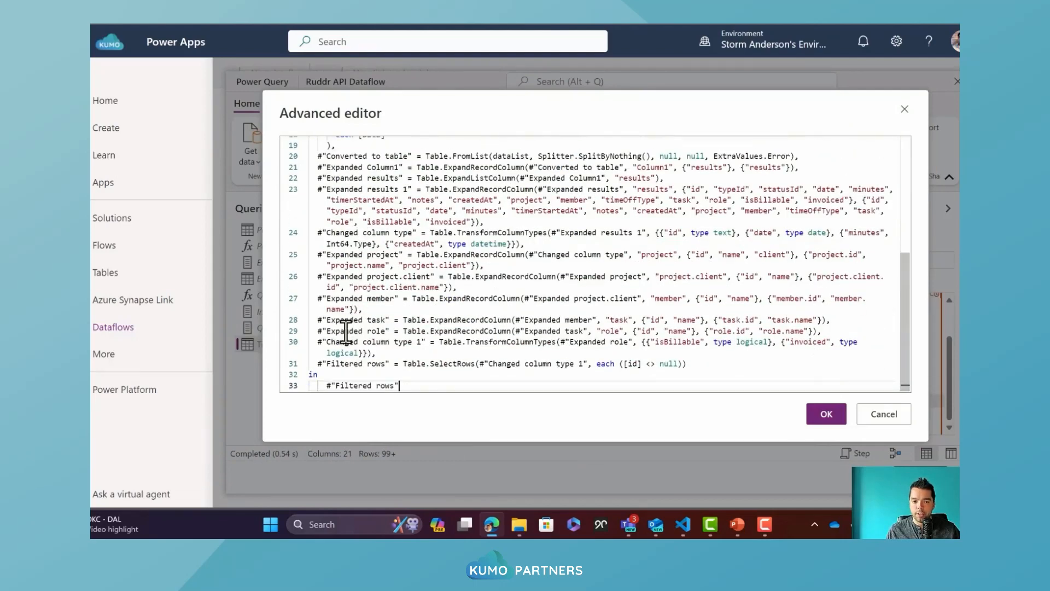
{"action": "left_click_drag", "start_coordinate": [317, 331], "coordinate": [828, 330]}
{"action": "key", "text": "ctrl+c"}
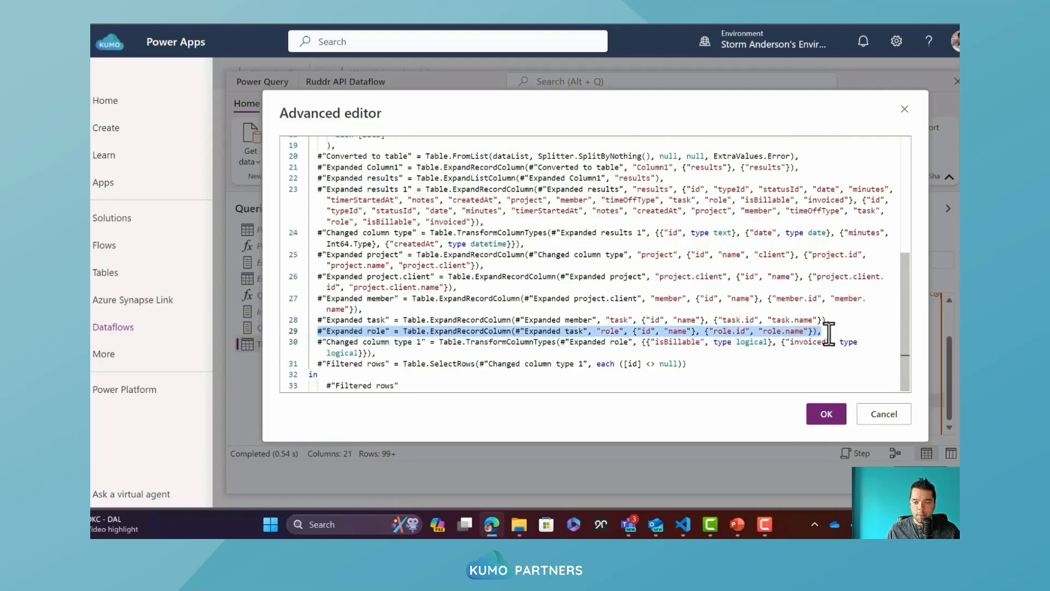
{"action": "left_click", "coordinate": [828, 331]}
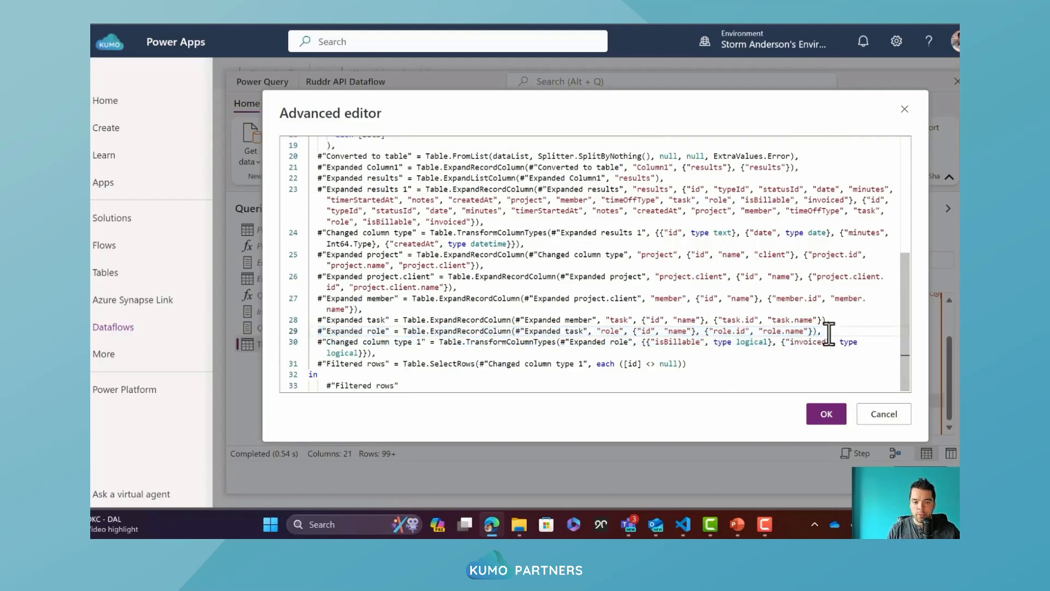
{"action": "key", "text": "Return"}
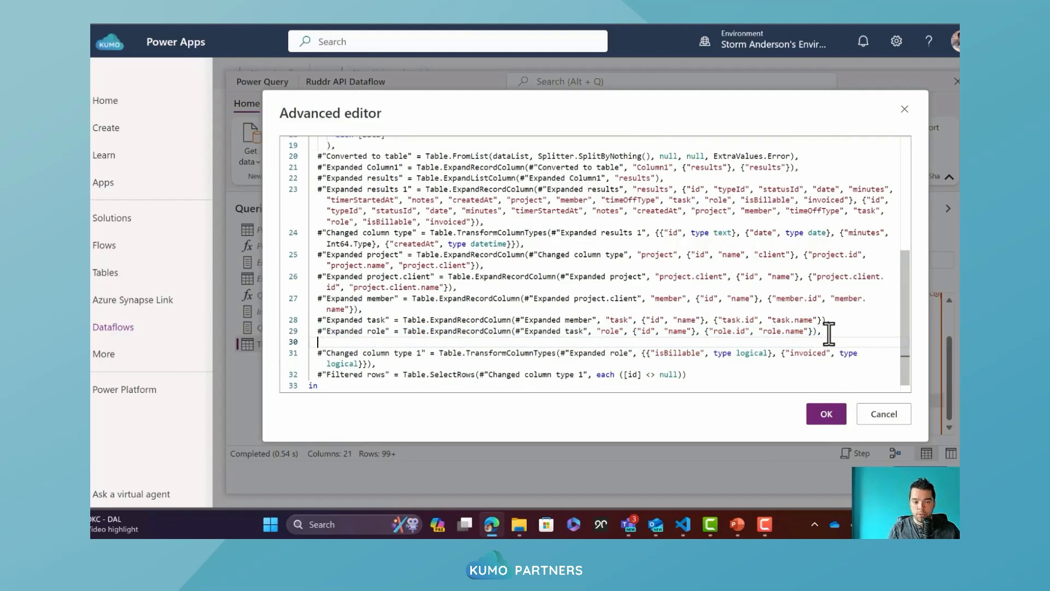
{"action": "key", "text": "ctrl+v"}
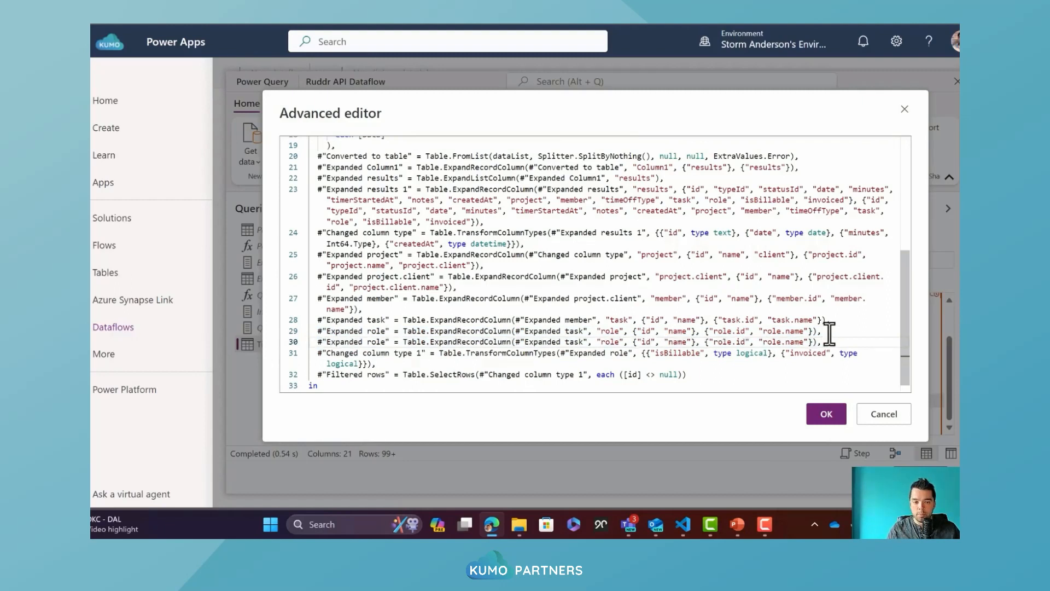
Rename the first of the two "Expanded role" lines as "Expanded timeOffType" and make the second line use it as its source.
{"action": "double_click", "coordinate": [377, 331]}
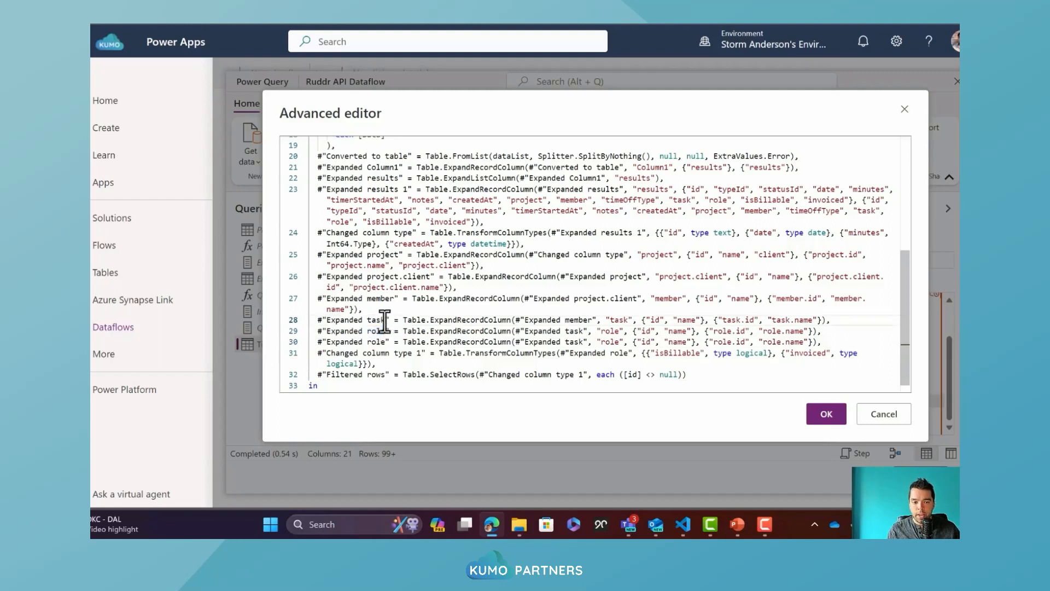
{"action": "left_click_drag", "start_coordinate": [386, 320], "coordinate": [326, 319]}
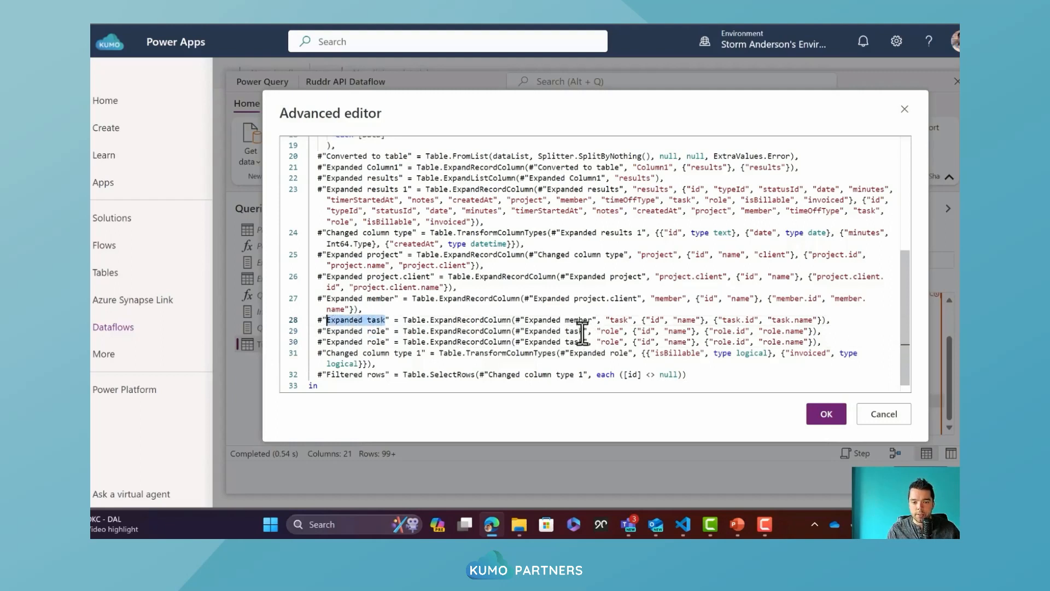
{"action": "left_click_drag", "start_coordinate": [583, 331], "coordinate": [525, 331]}
{"action": "left_click_drag", "start_coordinate": [384, 331], "coordinate": [322, 331]}
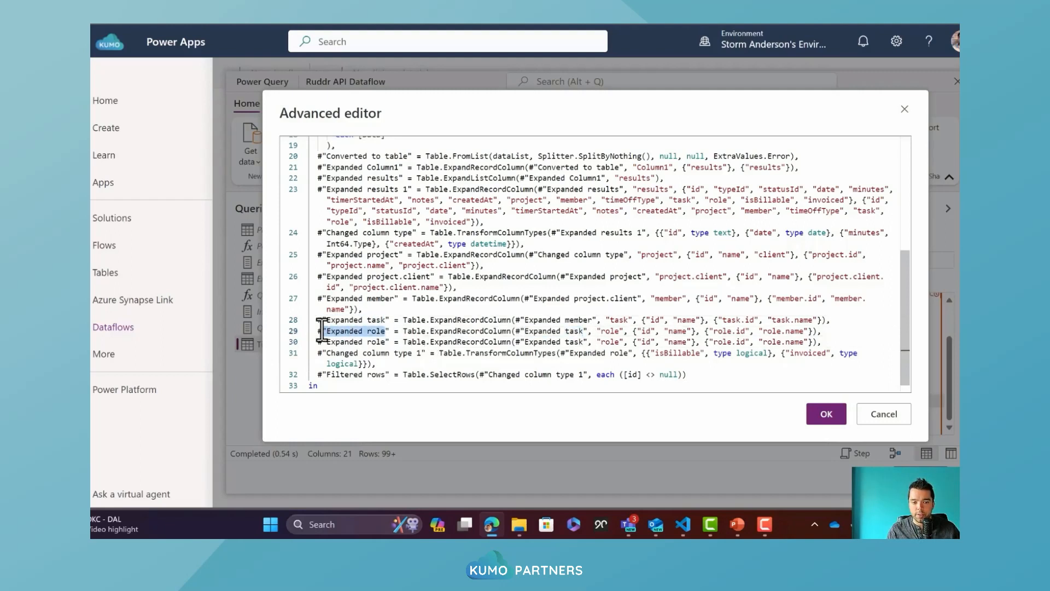
{"action": "left_click_drag", "start_coordinate": [583, 342], "coordinate": [524, 344]}
{"action": "double_click", "coordinate": [376, 331]}
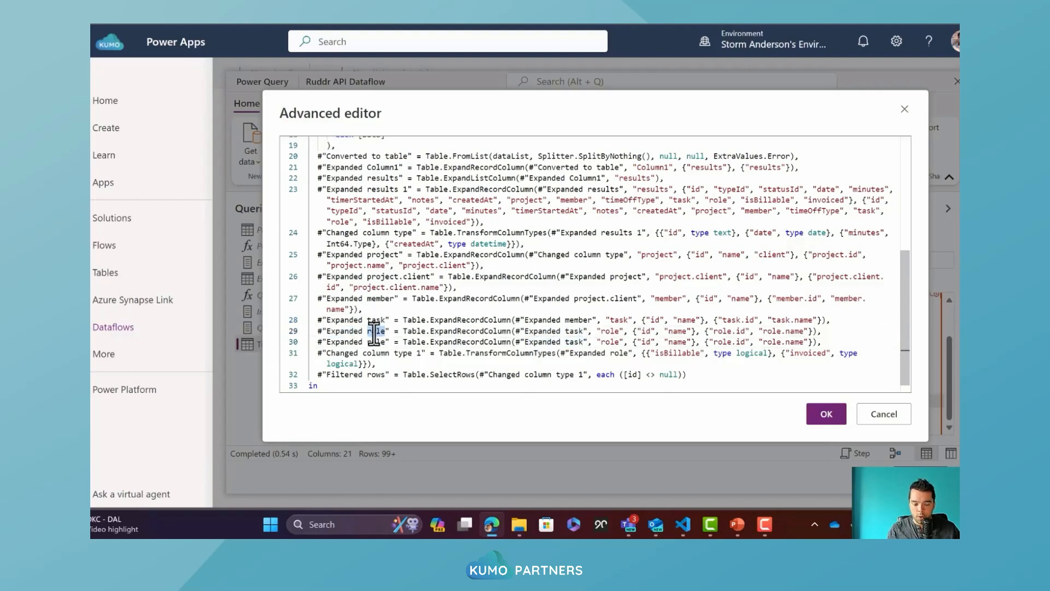
{"action": "type", "text": "timeOffTyp"}
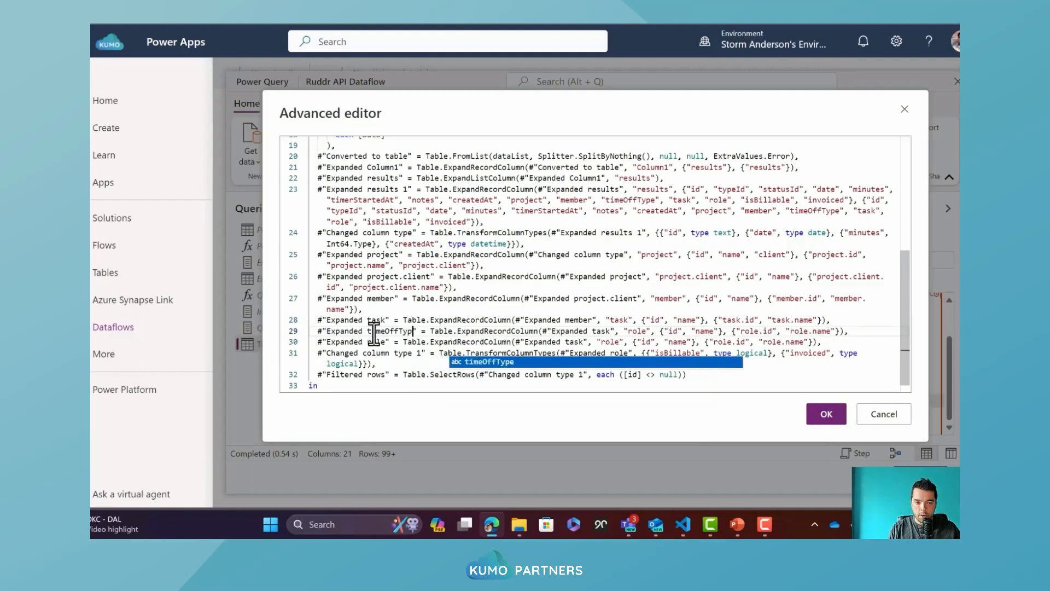
{"action": "type", "text": "e"}
{"action": "double_click", "coordinate": [386, 331]}
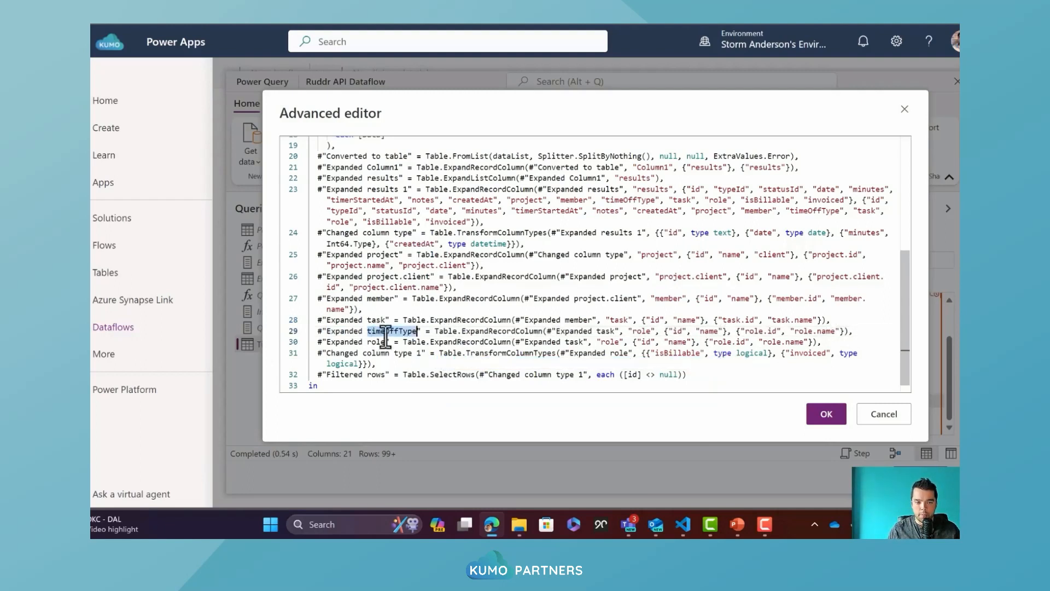
{"action": "key", "text": "ctrl+c"}
{"action": "double_click", "coordinate": [573, 342]}
{"action": "key", "text": "ctrl+v"}
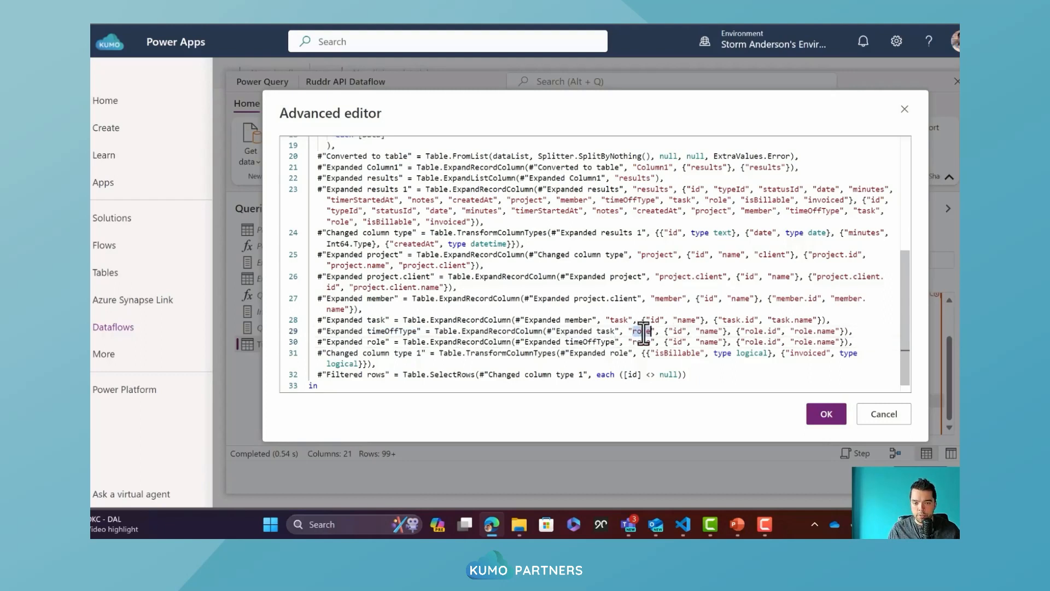
Make the "Expanded timeOffType" line expand the timeOffType column into timeOffType.id and role.timeOffType.name, and apply the edited code.
{"action": "key", "text": "ctrl+v"}
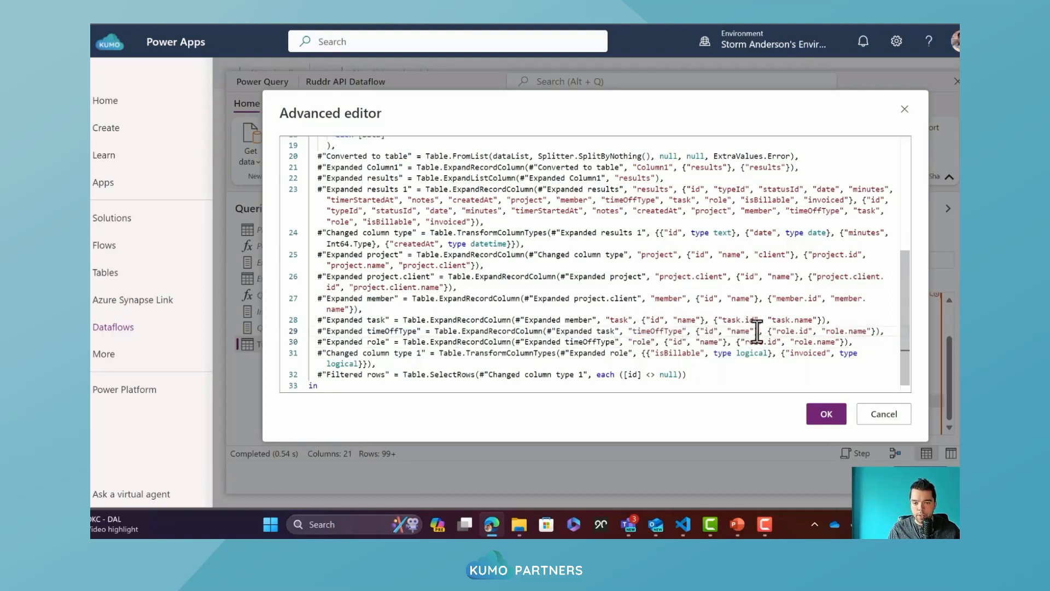
{"action": "double_click", "coordinate": [779, 331]}
{"action": "key", "text": "ctrl+v"}
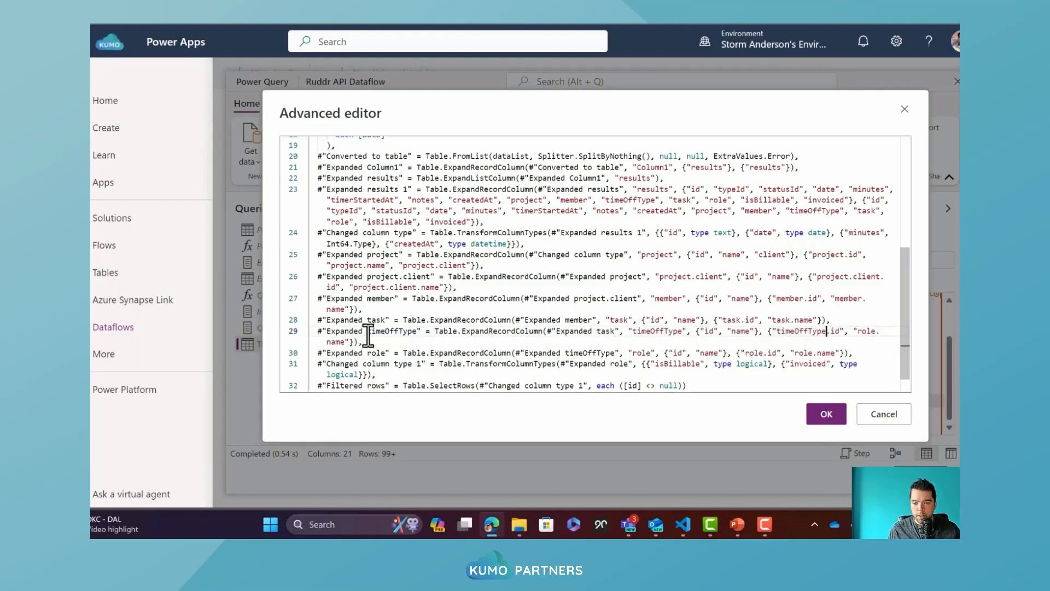
{"action": "double_click", "coordinate": [336, 341]}
{"action": "key", "text": "ctrl+v"}
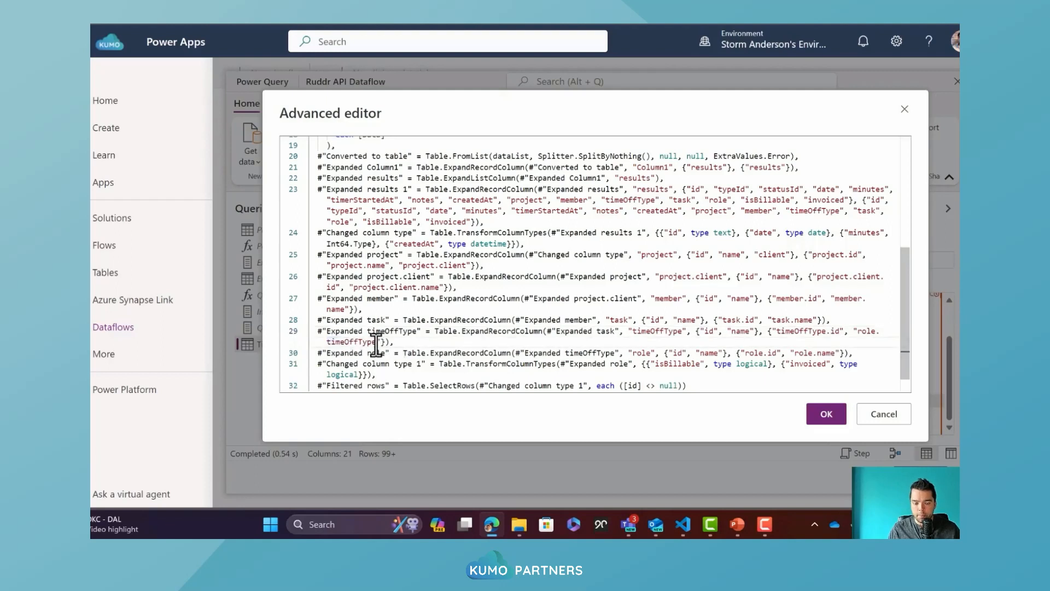
{"action": "type", "text": ".name"}
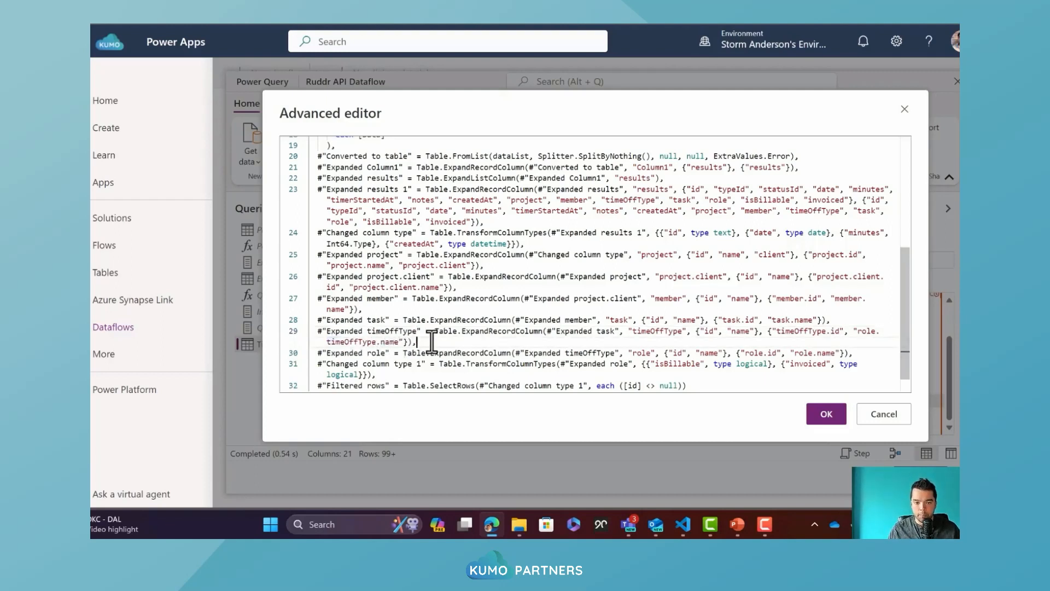
{"action": "left_click", "coordinate": [831, 417]}
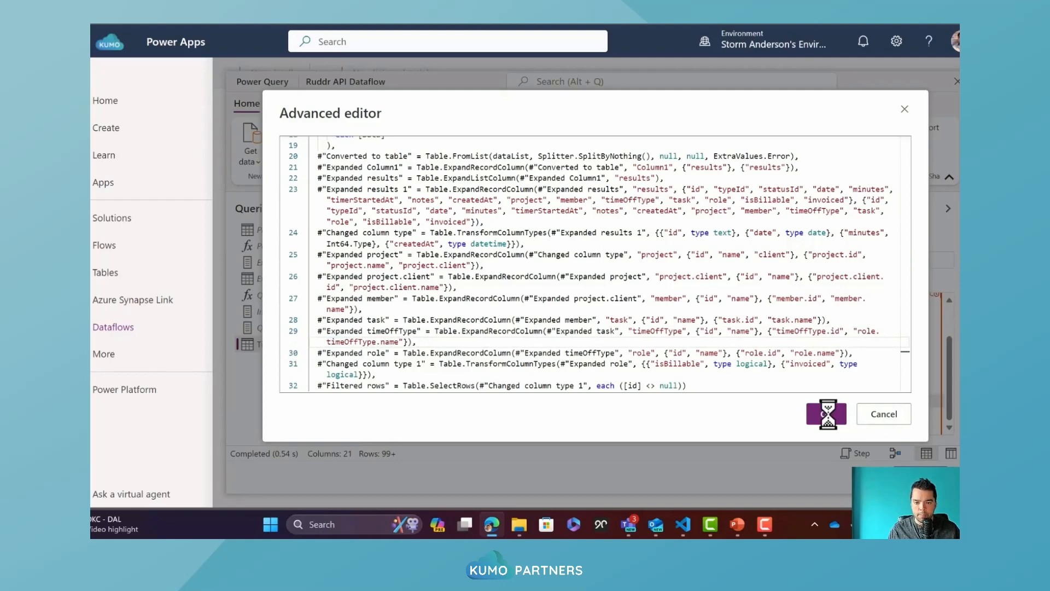
Sort TimeEntriesV2 by role.timeOffType.name in descending order and check the expanded time-off columns.
{"action": "left_click_drag", "start_coordinate": [627, 450], "coordinate": [671, 452]}
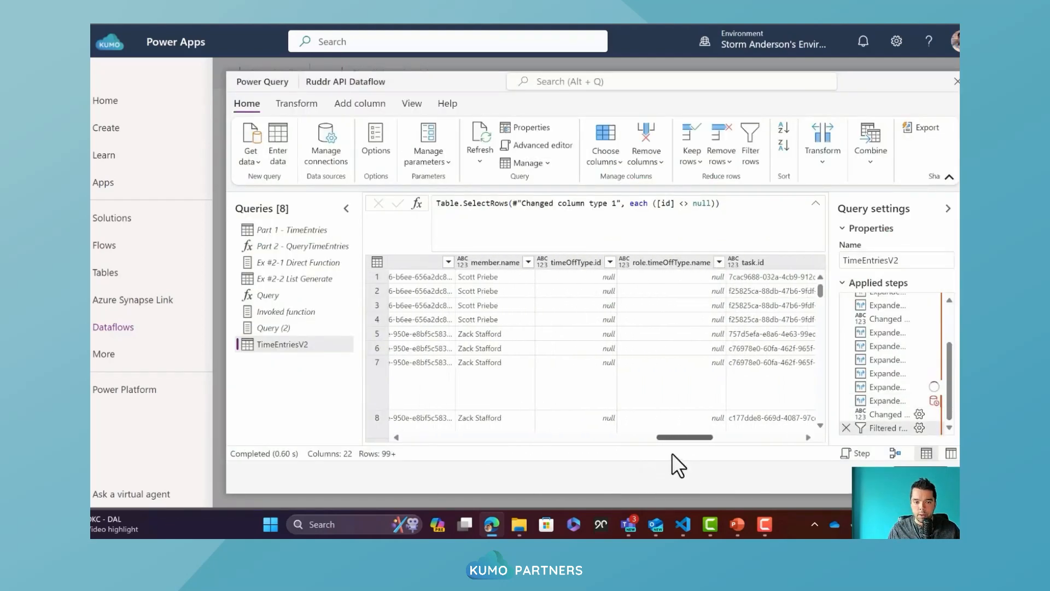
{"action": "left_click", "coordinate": [719, 262]}
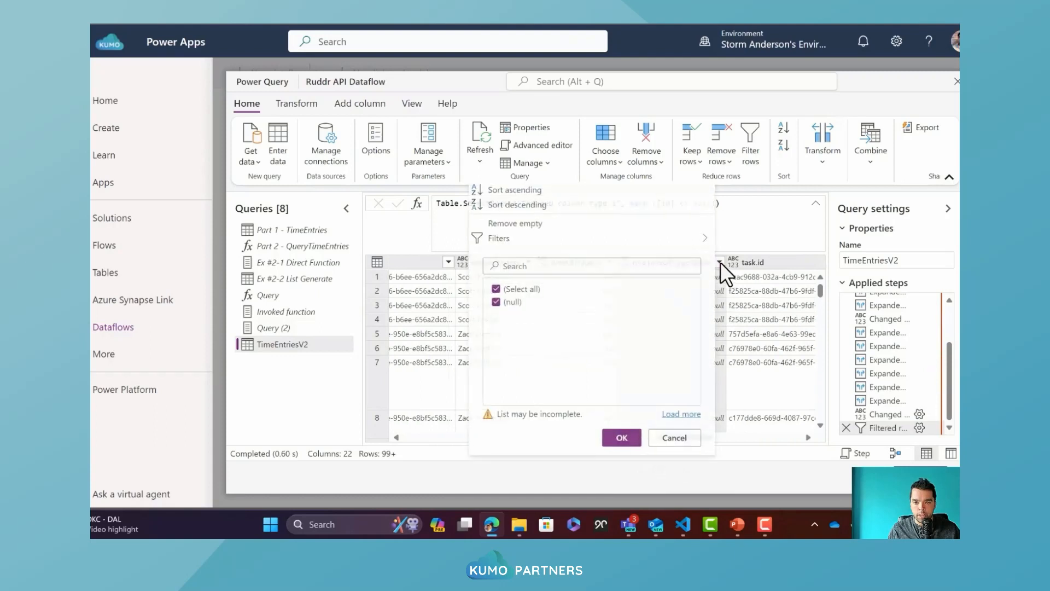
{"action": "left_click", "coordinate": [531, 205]}
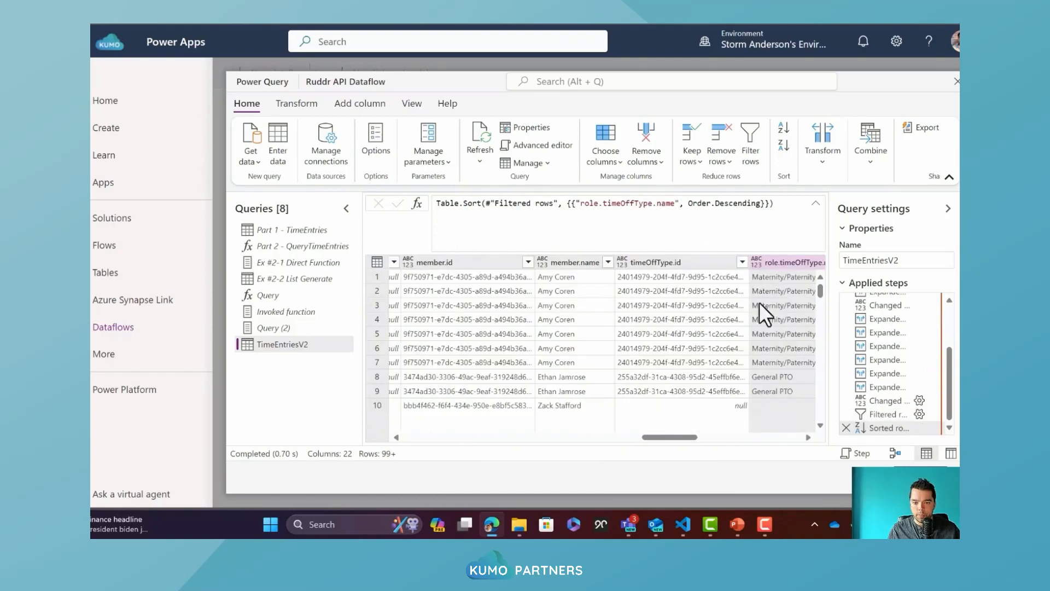
{"action": "left_click_drag", "start_coordinate": [668, 437], "coordinate": [679, 437]}
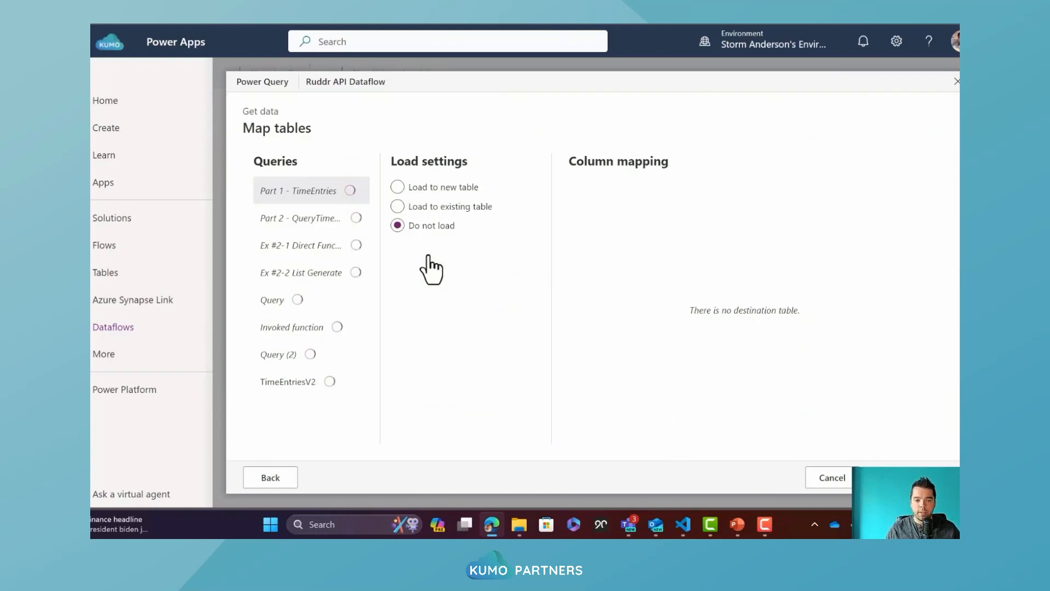
In the table mapping of TimeEntriesV2, map role.timeOffType.name to the cr090_timeOffType destination column and continue.
{"action": "left_click", "coordinate": [311, 387]}
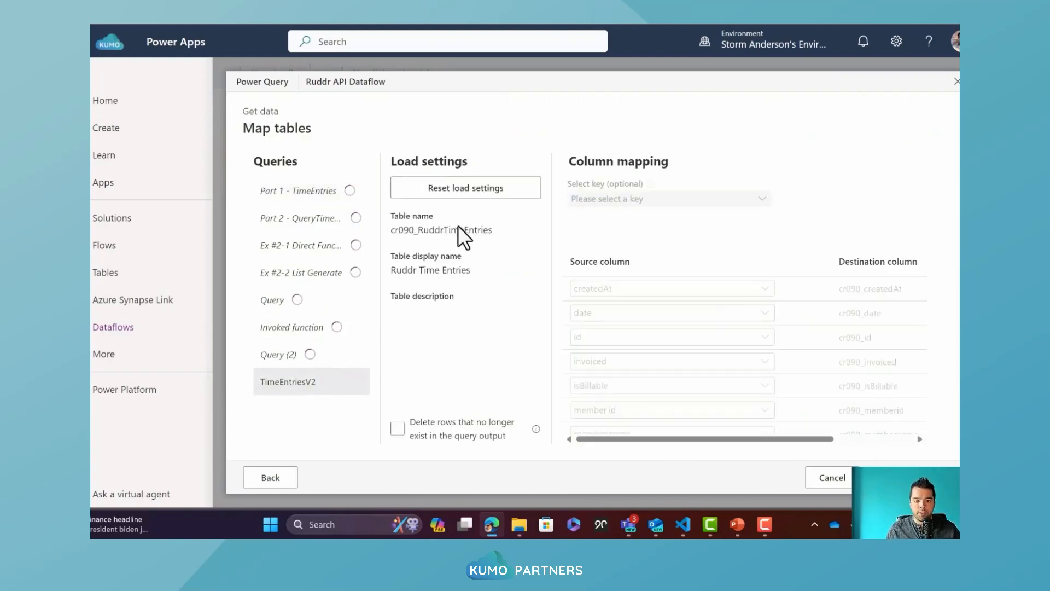
{"action": "scroll", "coordinate": [811, 314], "scroll_direction": "down", "scroll_amount": 1}
{"action": "scroll", "coordinate": [808, 306], "scroll_direction": "down", "scroll_amount": 4}
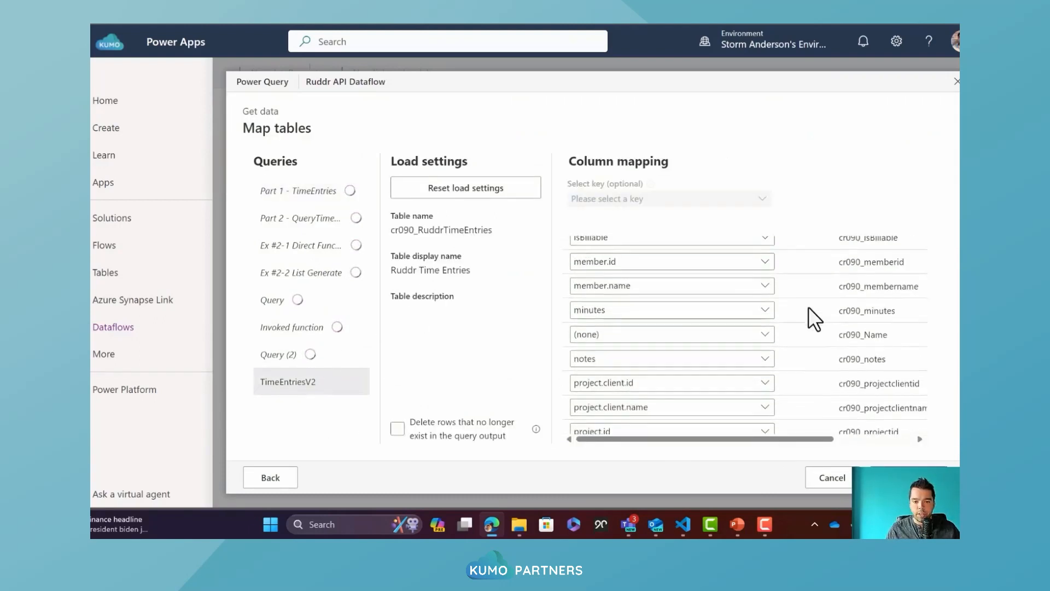
{"action": "scroll", "coordinate": [808, 316], "scroll_direction": "up", "scroll_amount": 2}
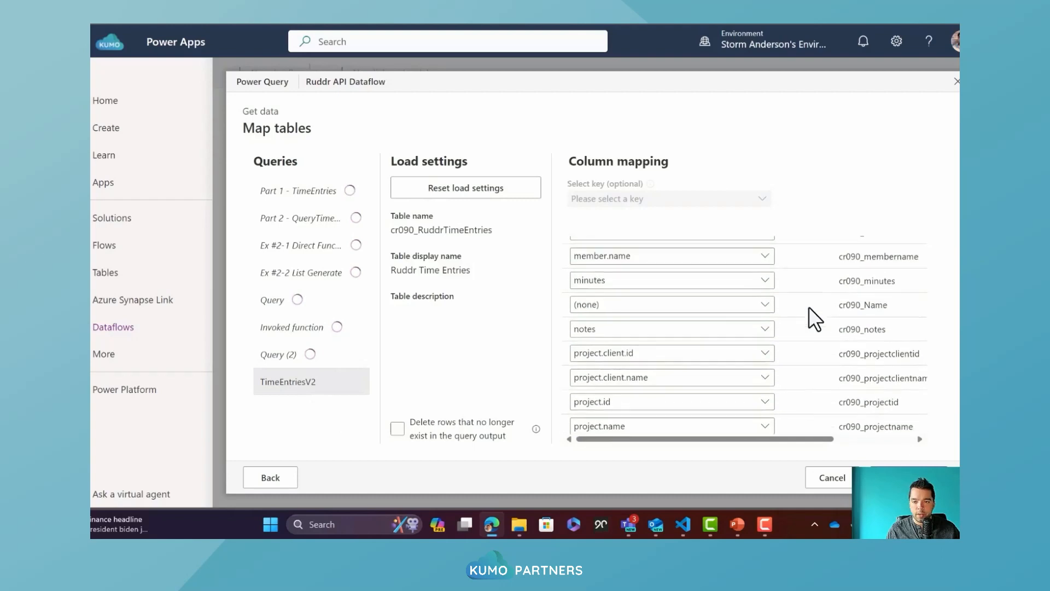
{"action": "left_click", "coordinate": [621, 307]}
{"action": "left_click", "coordinate": [620, 308]}
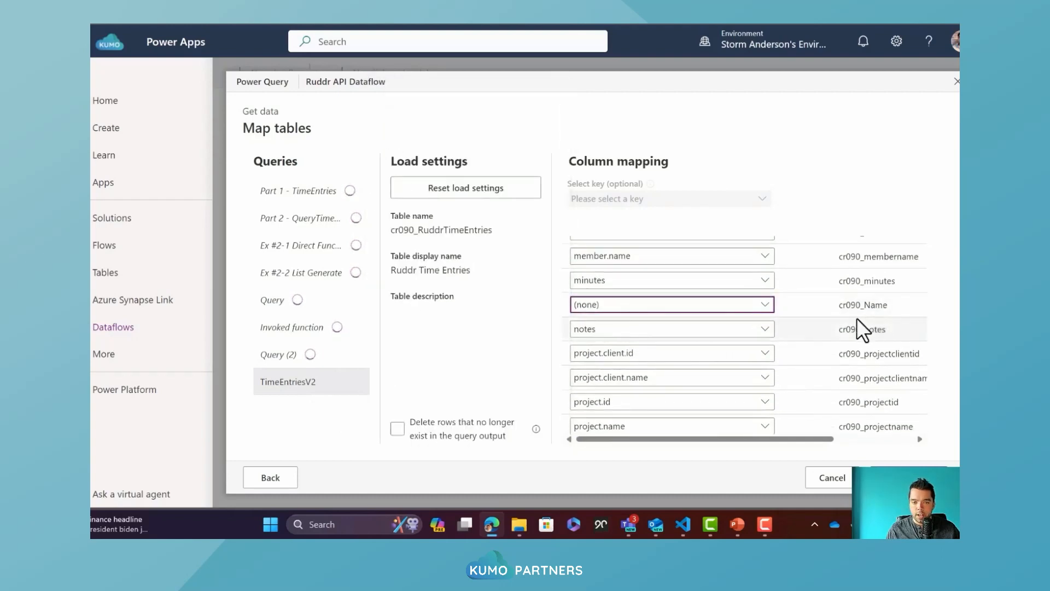
{"action": "scroll", "coordinate": [831, 319], "scroll_direction": "down", "scroll_amount": 4}
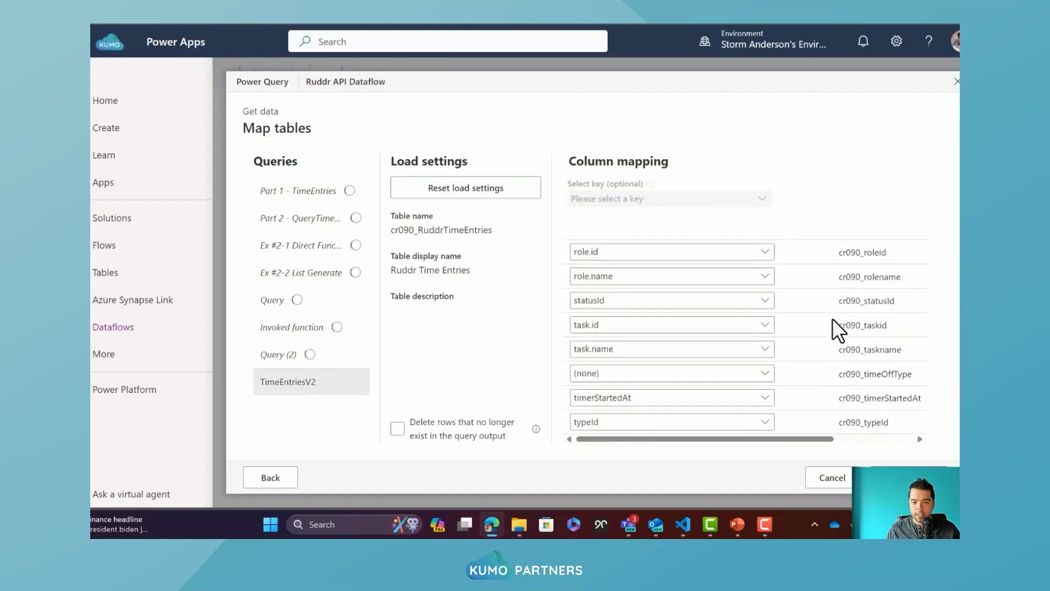
{"action": "left_click", "coordinate": [575, 376]}
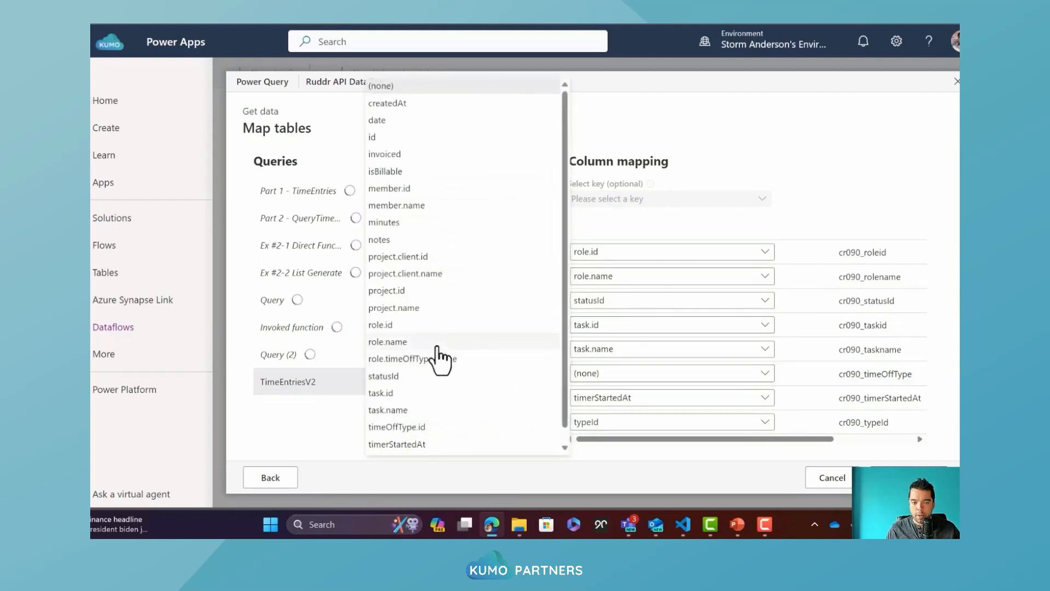
{"action": "scroll", "coordinate": [453, 171], "scroll_direction": "down", "scroll_amount": 1}
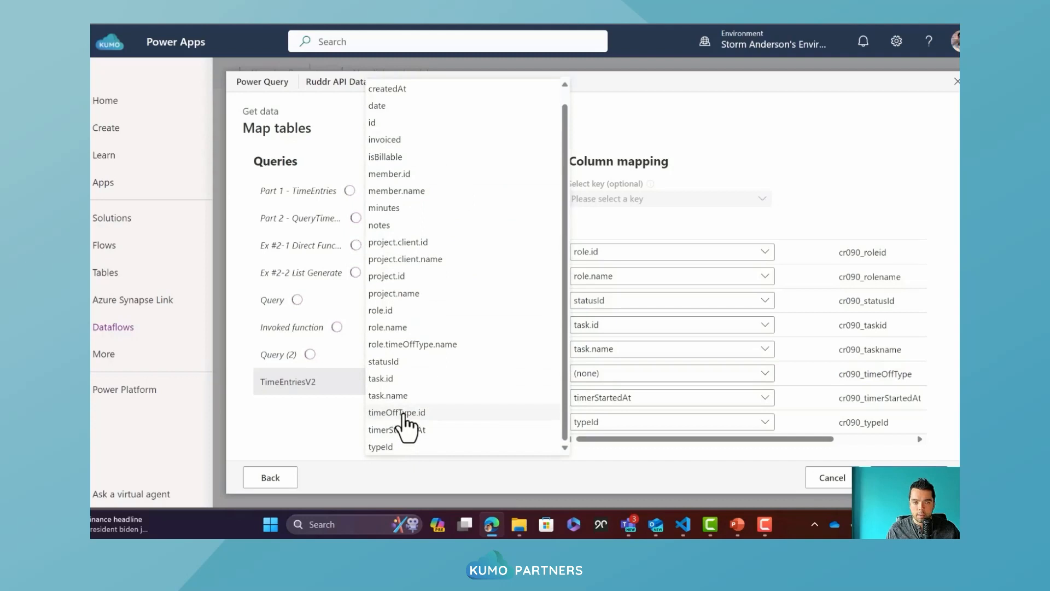
{"action": "scroll", "coordinate": [403, 423], "scroll_direction": "up", "scroll_amount": 1}
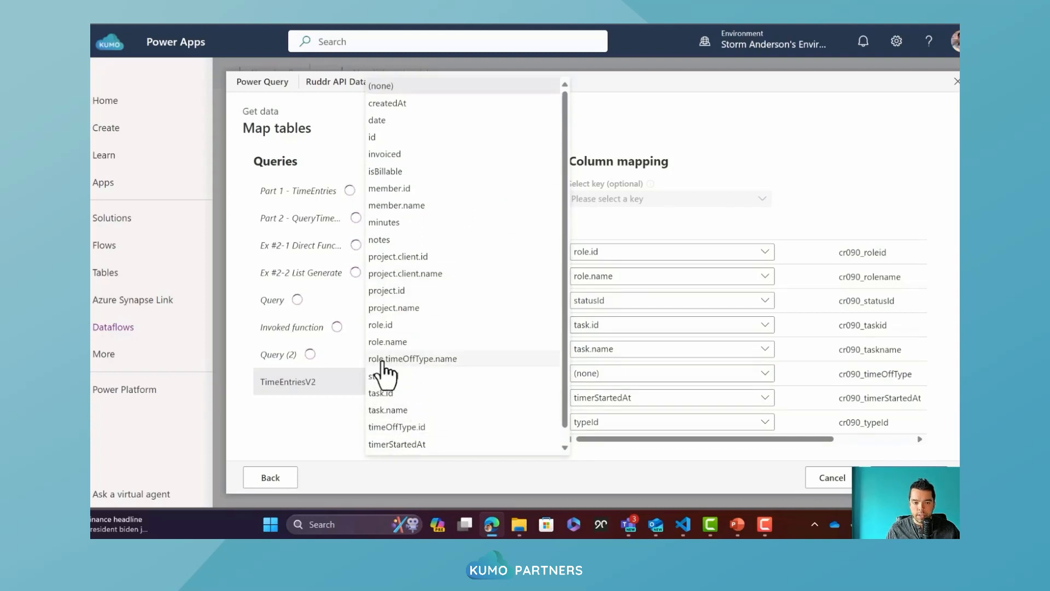
{"action": "left_click", "coordinate": [402, 361]}
{"action": "left_click", "coordinate": [897, 477]}
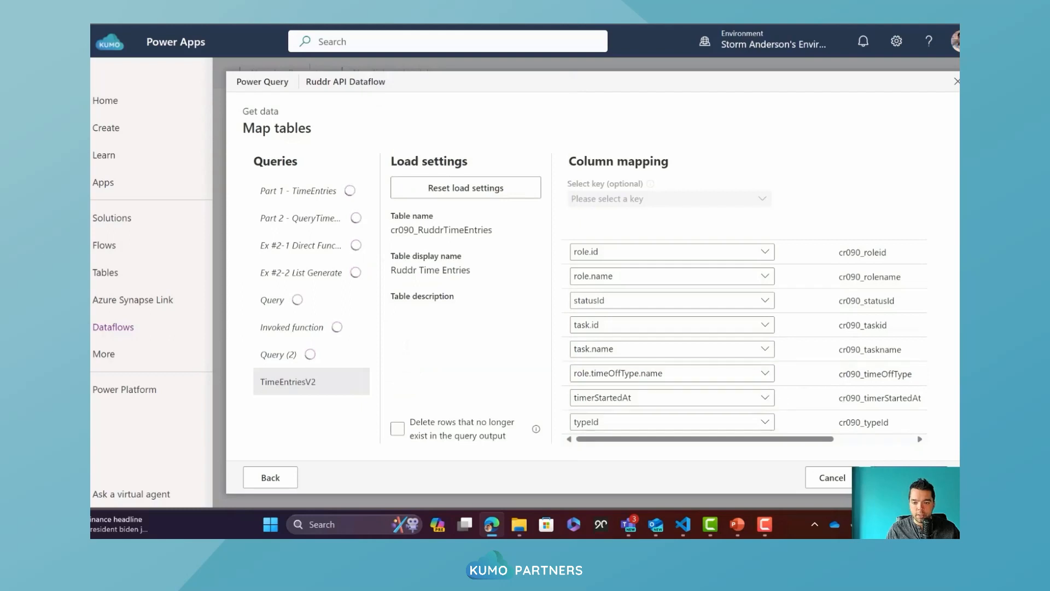